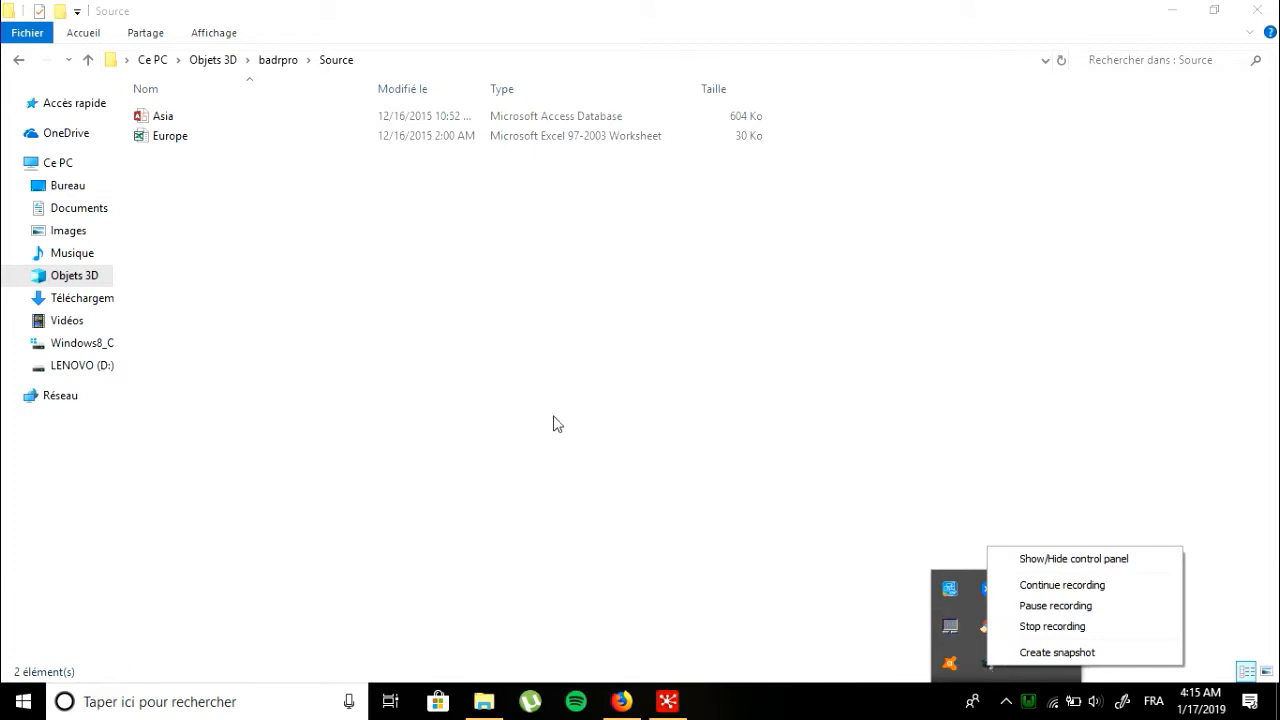
Step: Check the Source folder's Asia and Europe files and switch to Firefox to view the country table page in phpMyAdmin
left_click(557, 424)
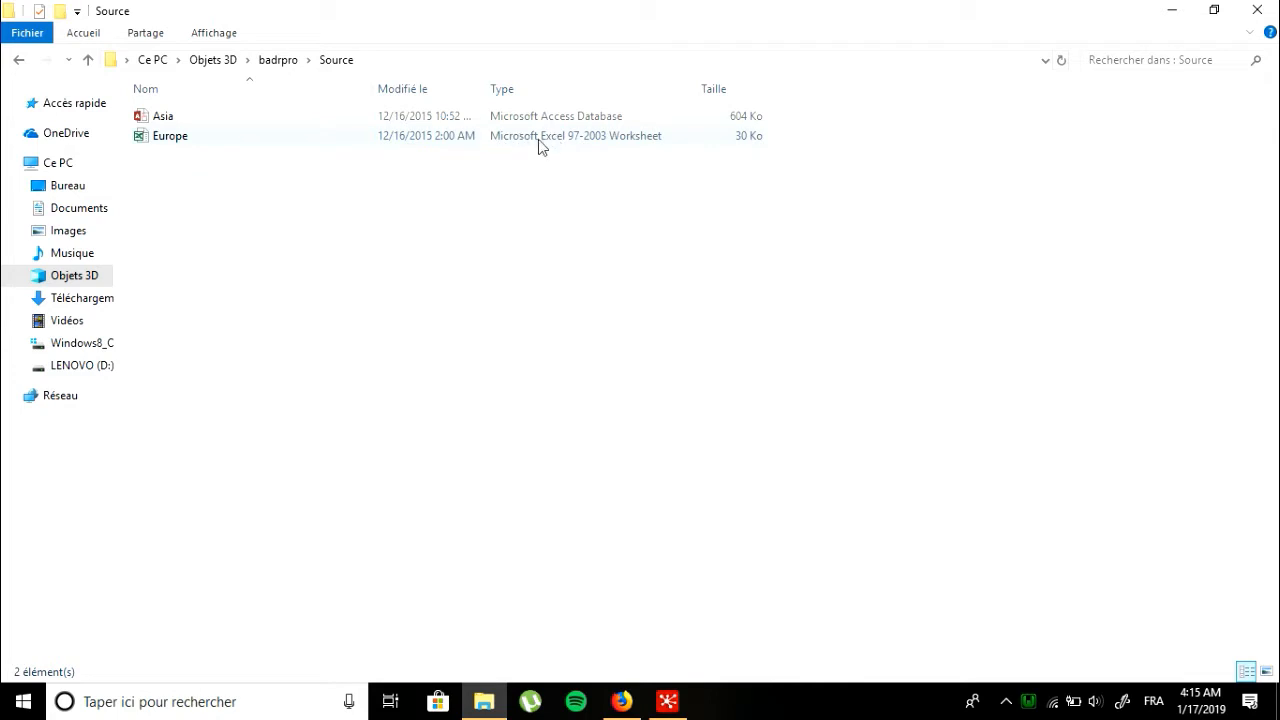
left_click(628, 700)
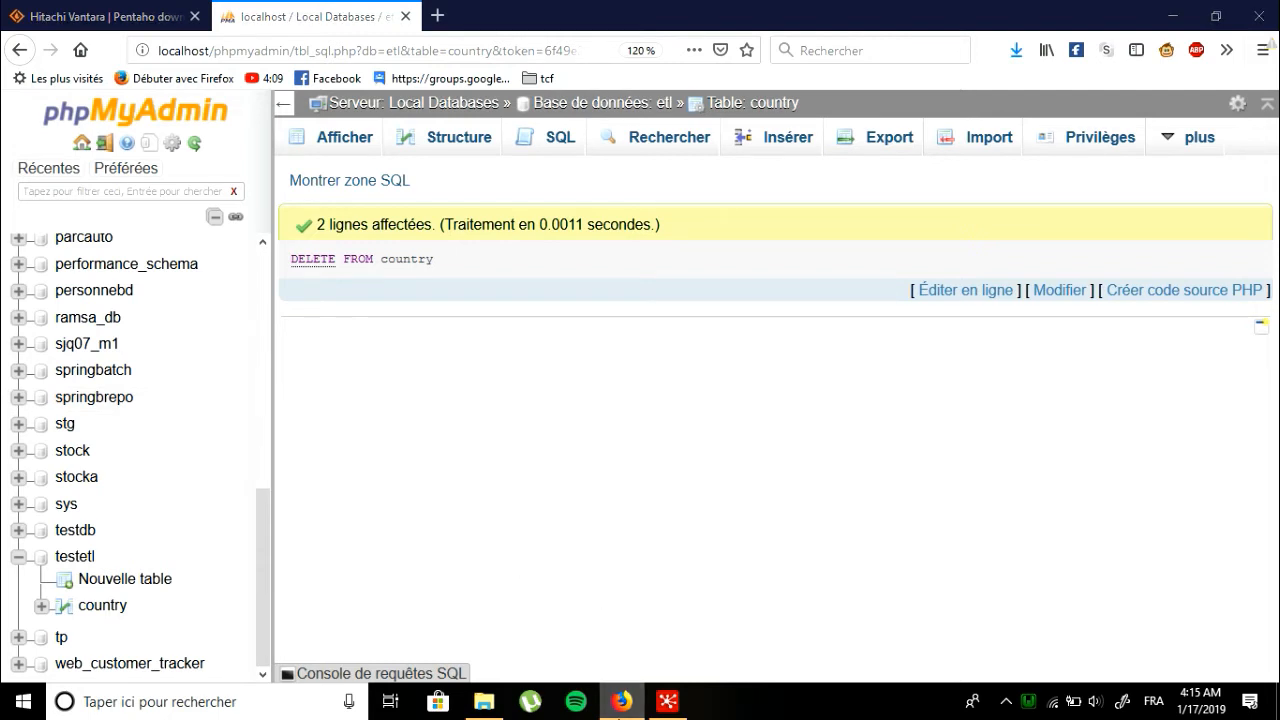
left_click(619, 702)
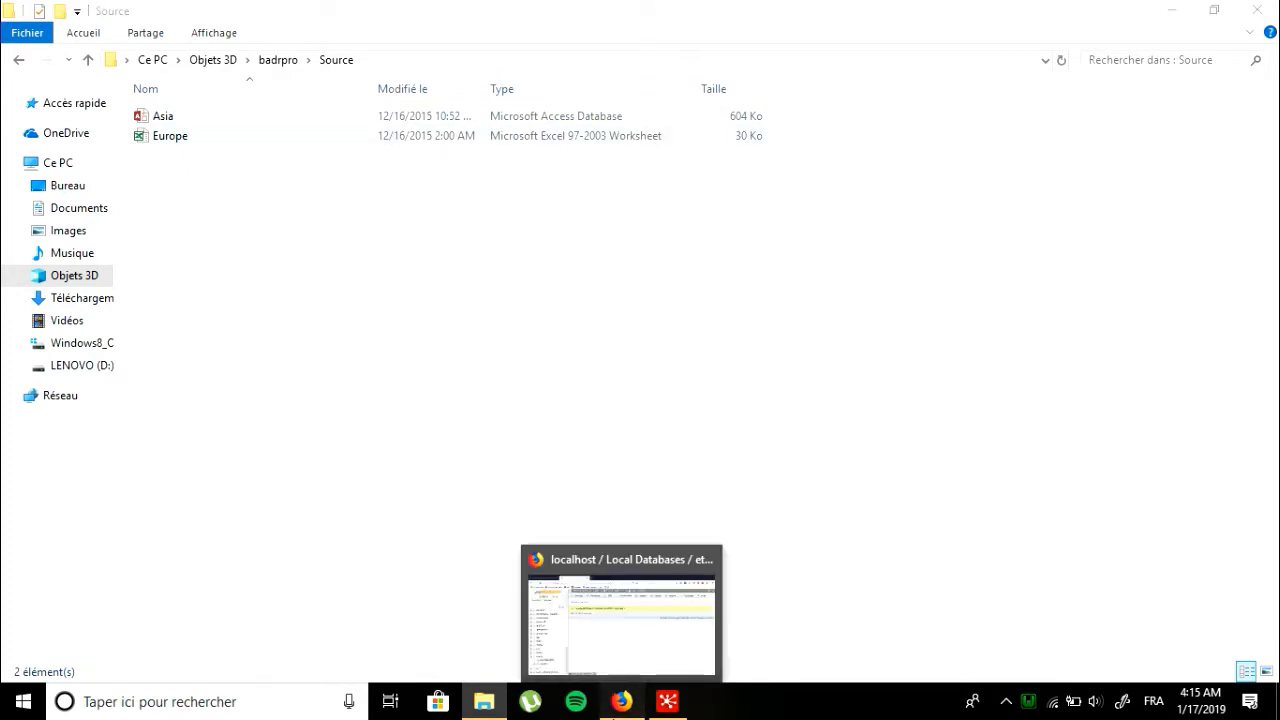
left_click(615, 712)
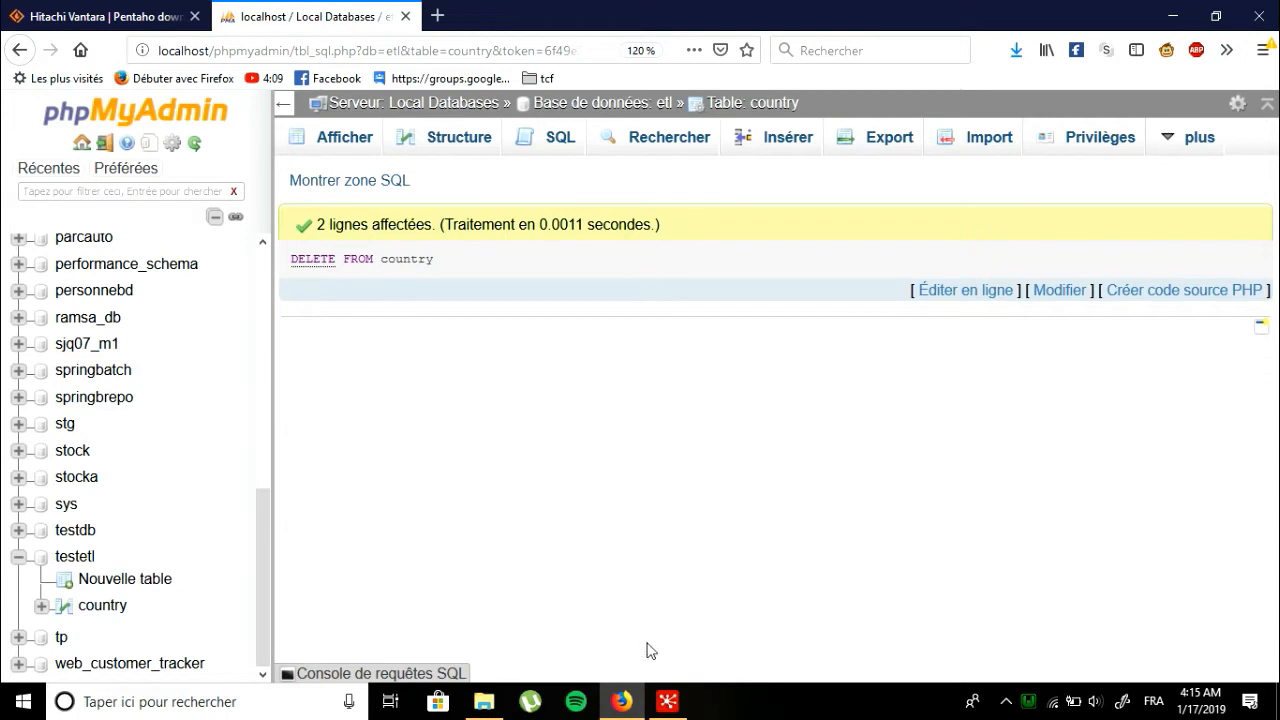
Step: Switch to Pentaho Data Integration and create a new transformation
left_click(667, 700)
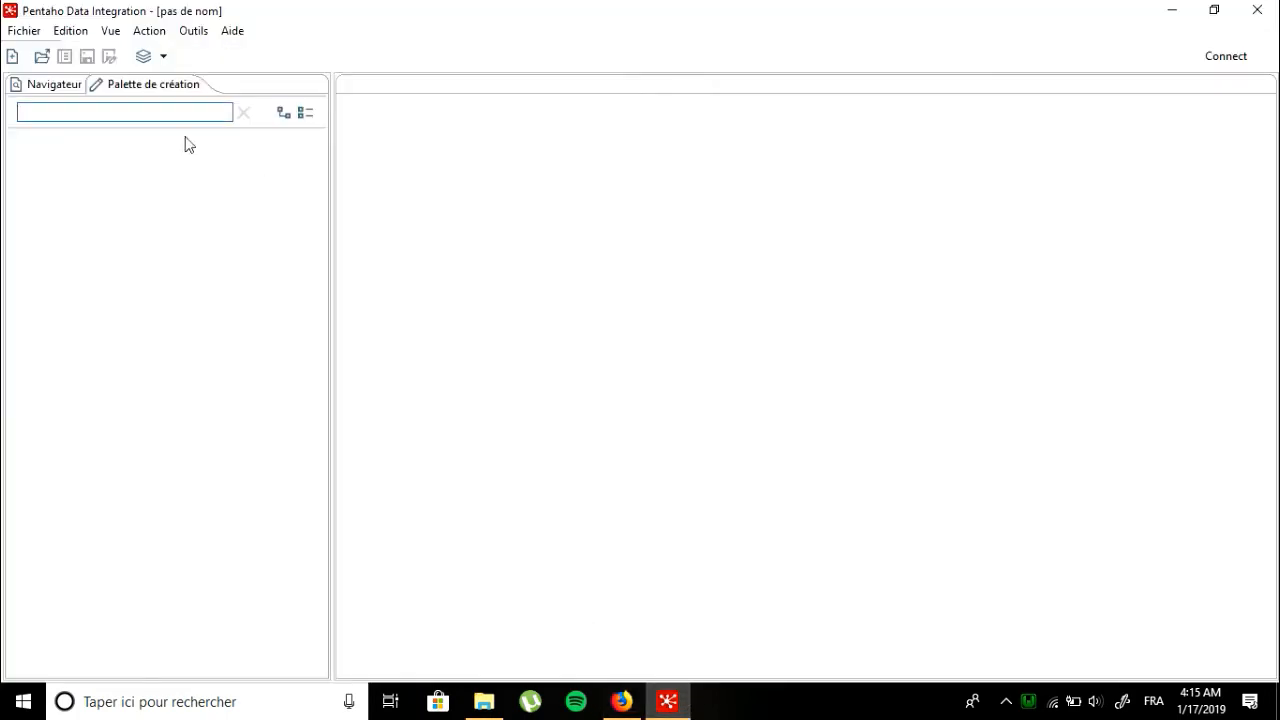
left_click(24, 34)
mouse_move(104, 60)
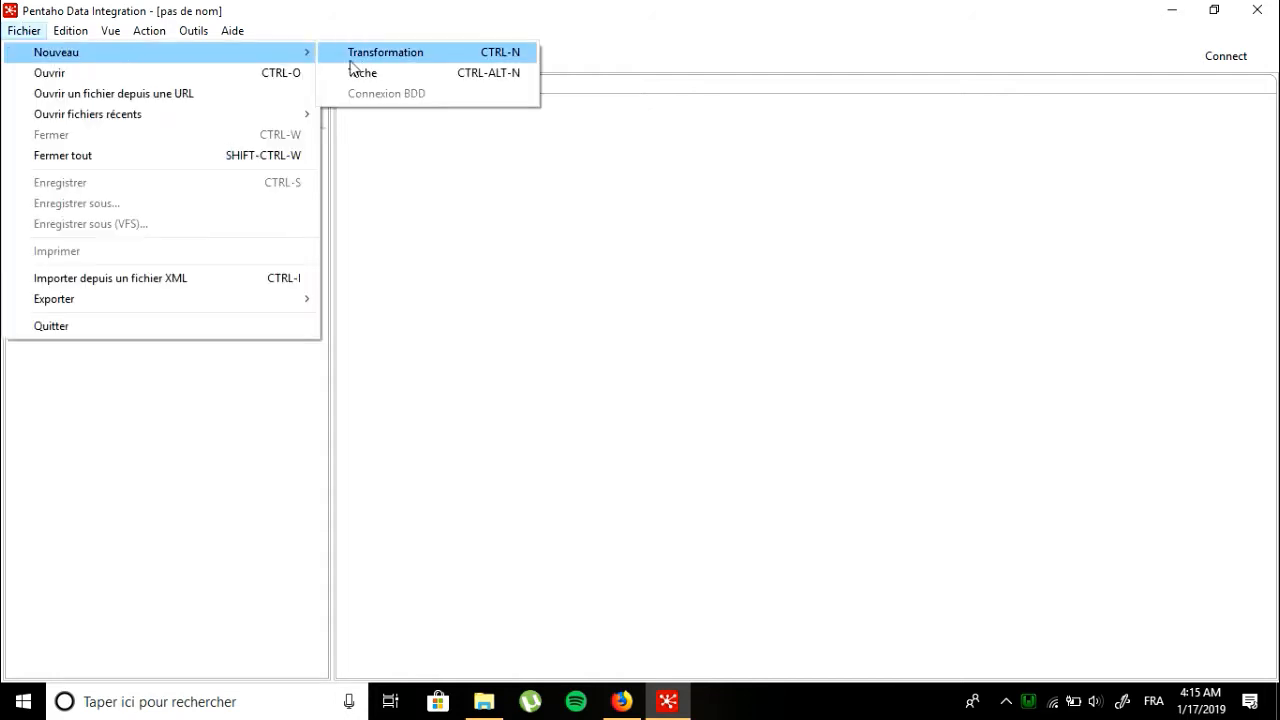
left_click(364, 61)
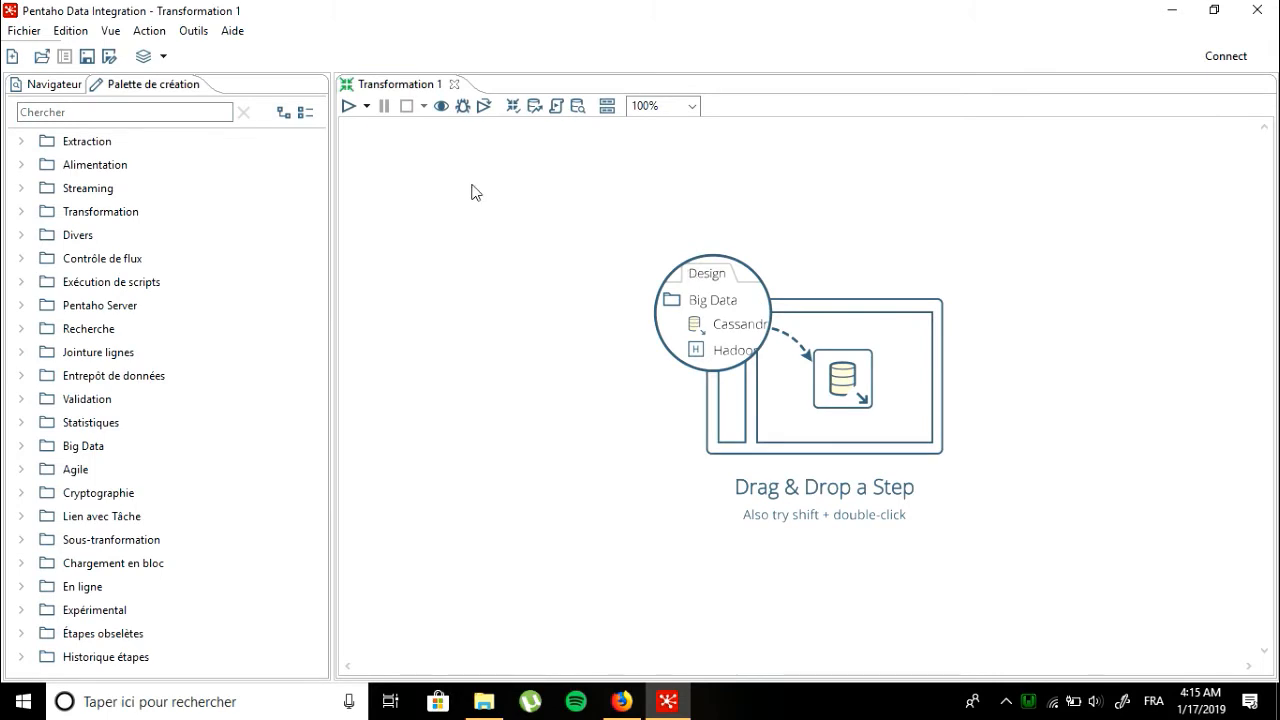
Step: Add an "Extraction depuis fichier MS Excel" step from the Extraction category to the upper part of the canvas
left_click(22, 141)
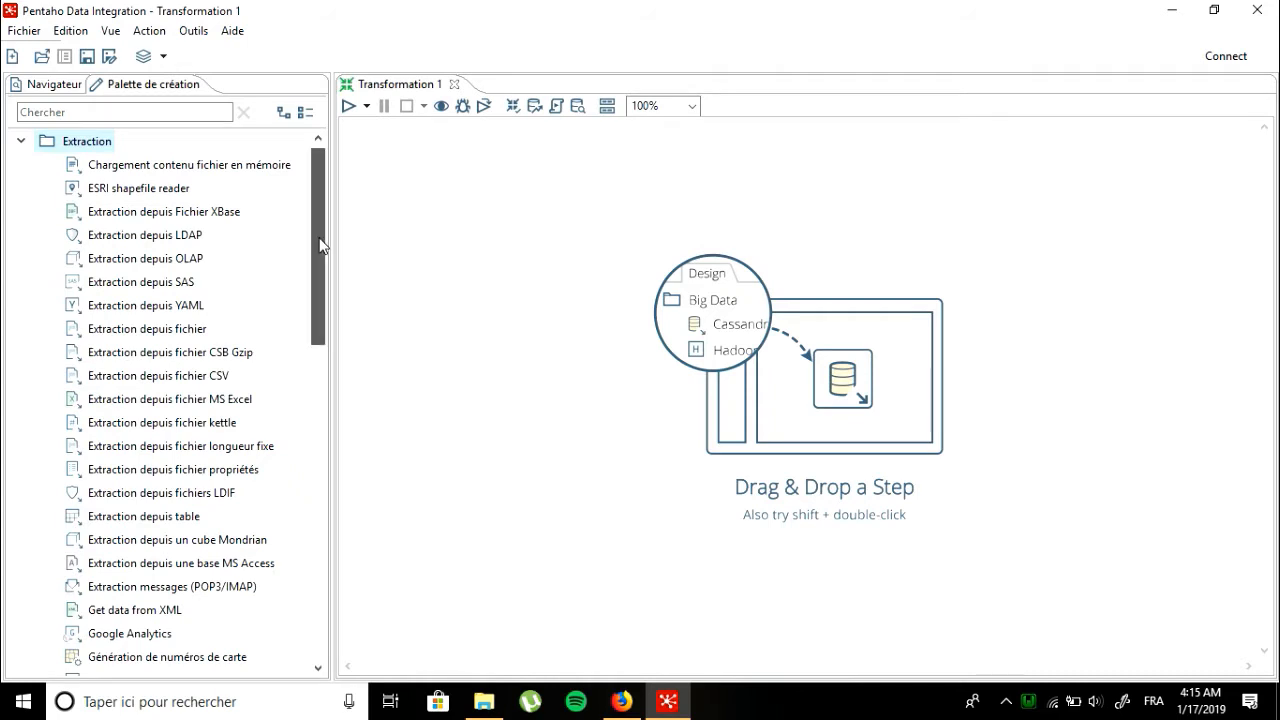
left_click_drag(319, 238, 317, 294)
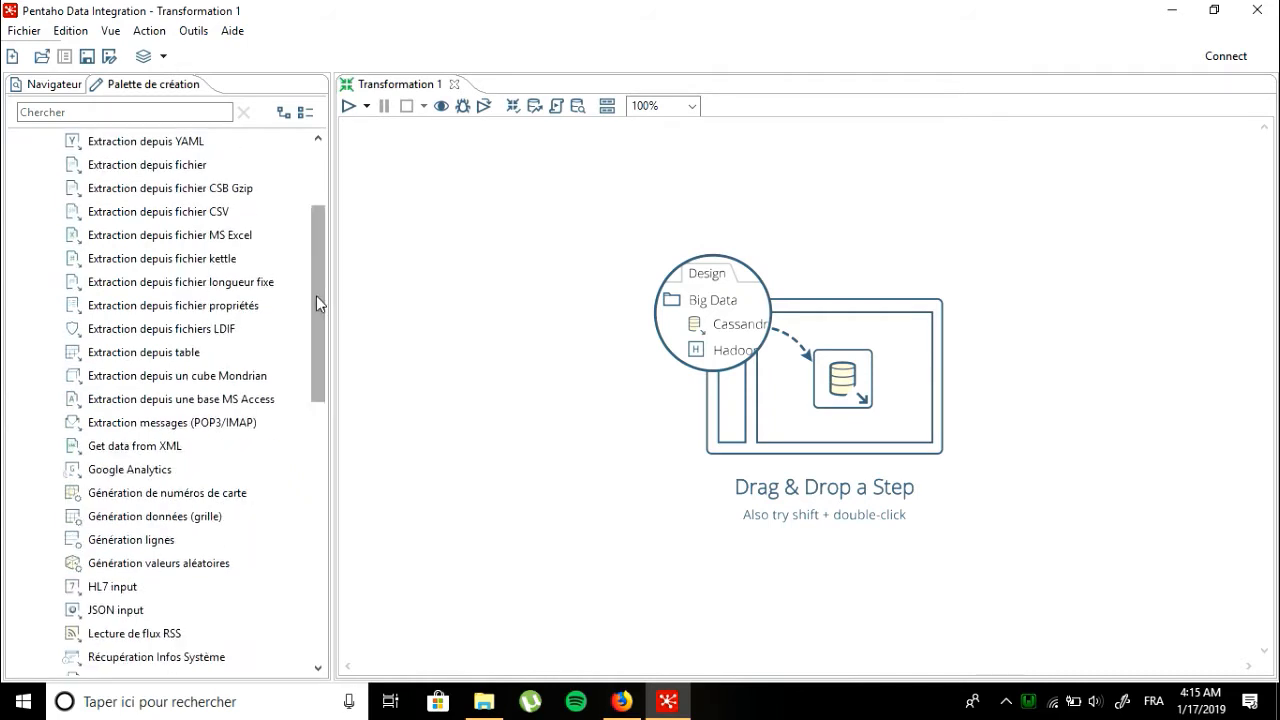
left_click_drag(150, 240, 559, 197)
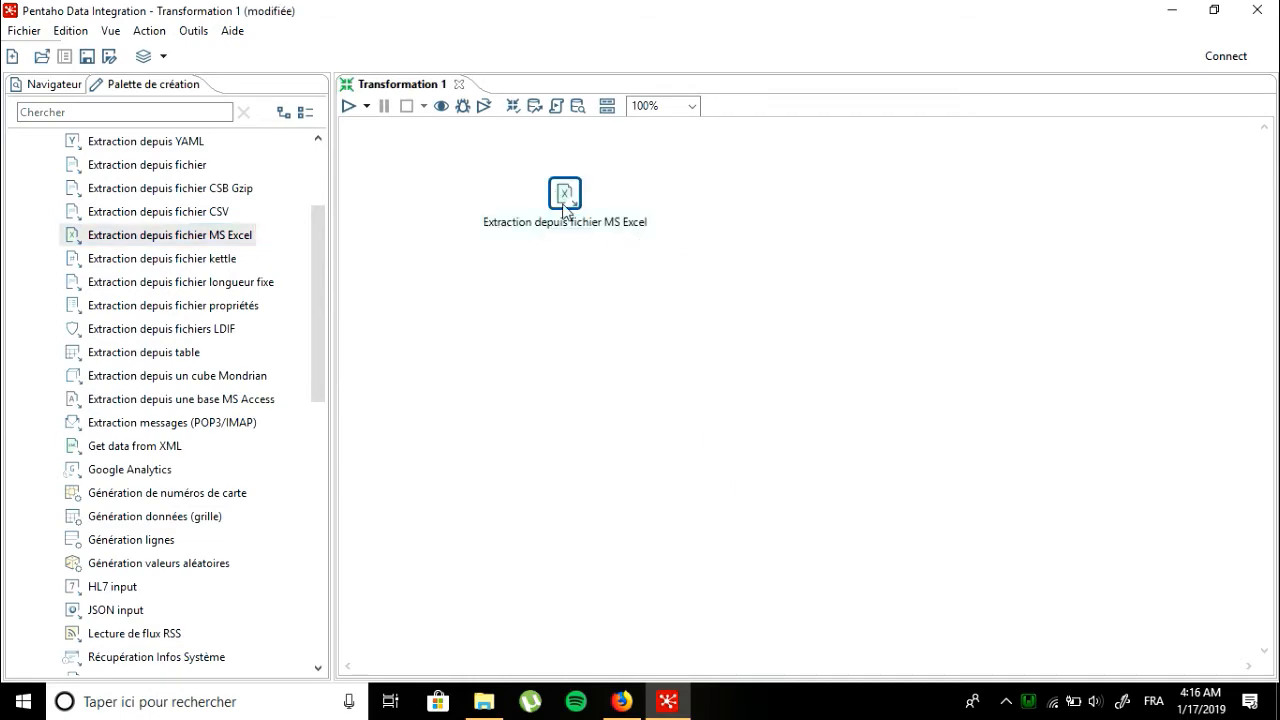
Step: Set Europe.xls from the Source folder as the selected input file of the MS Excel extraction step
double_click(563, 200)
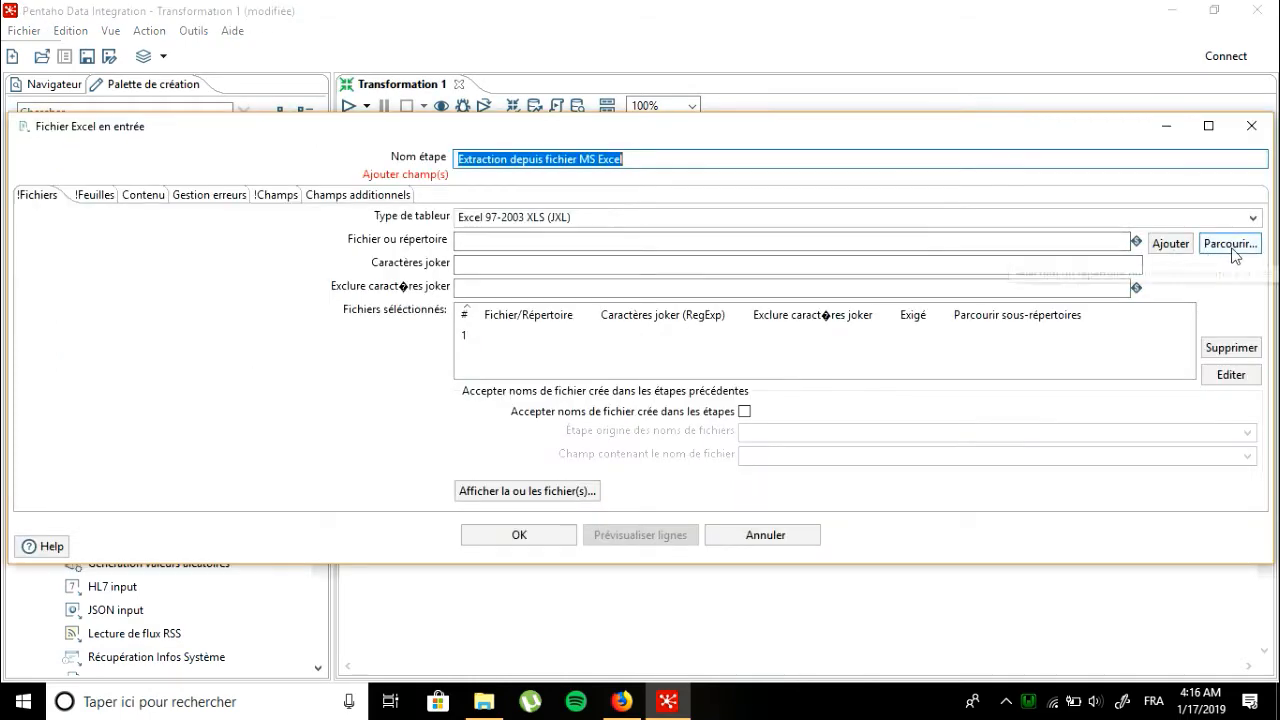
left_click(1233, 249)
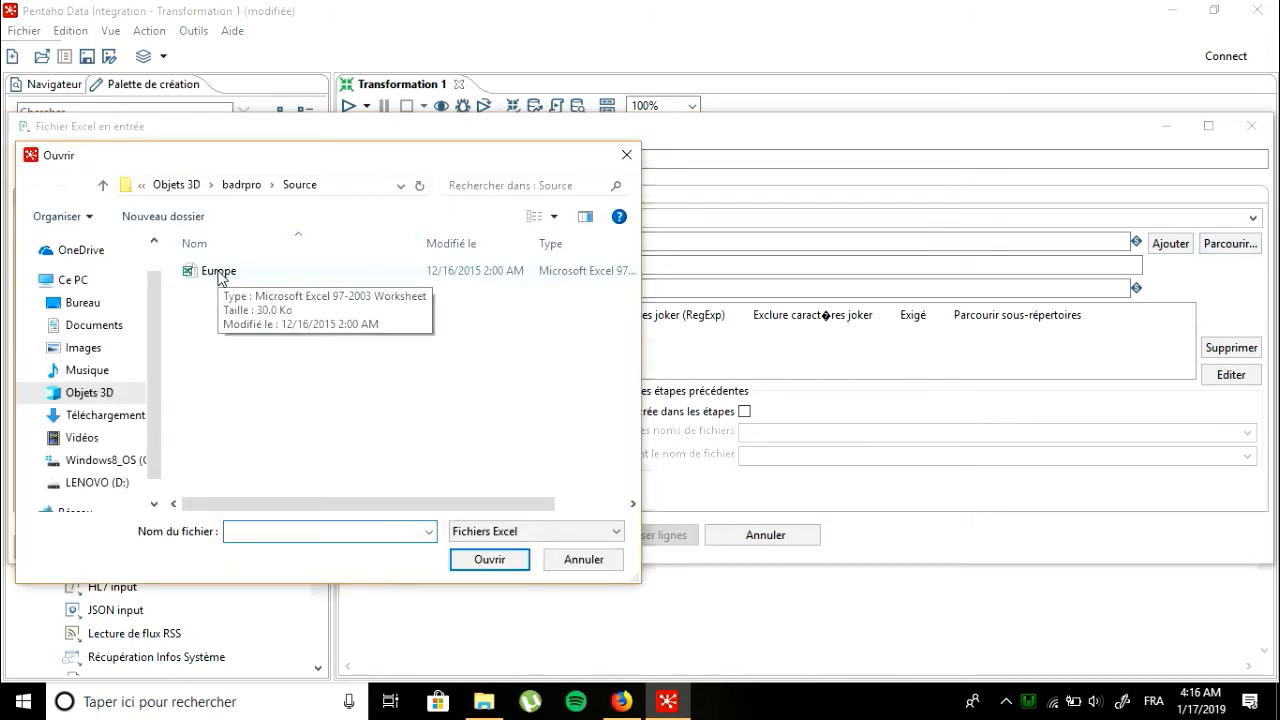
double_click(219, 278)
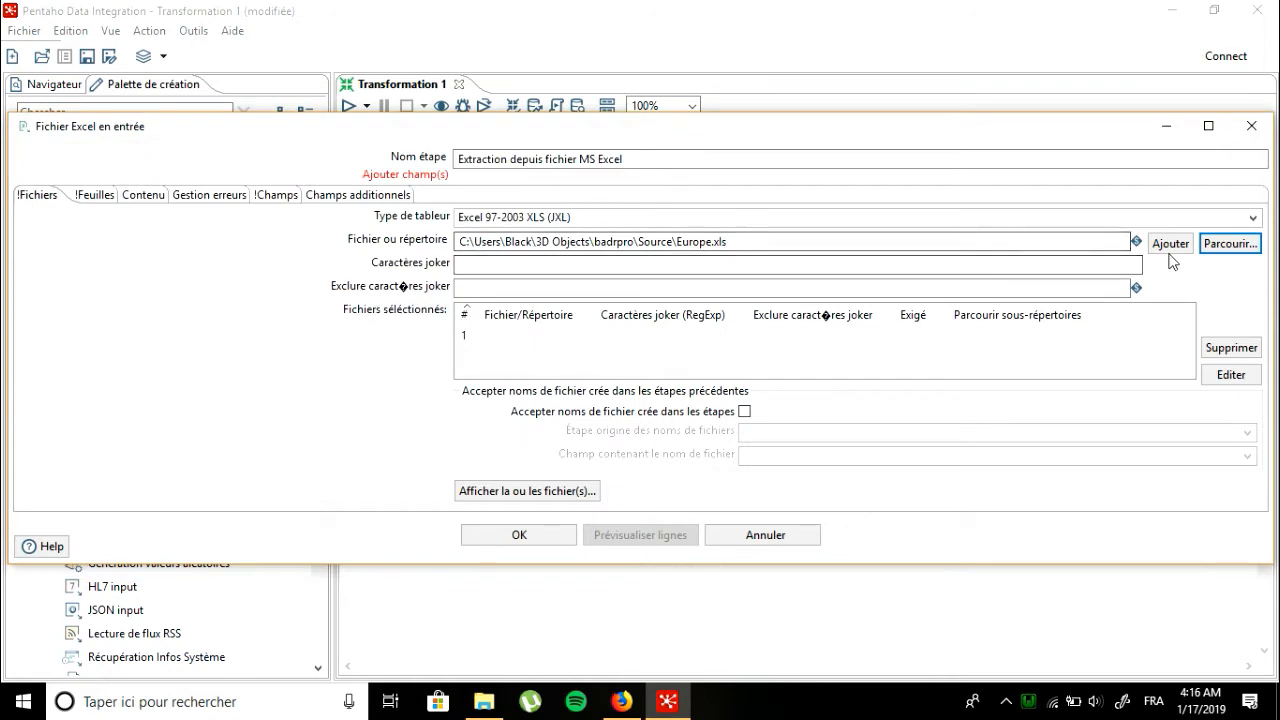
left_click(1170, 245)
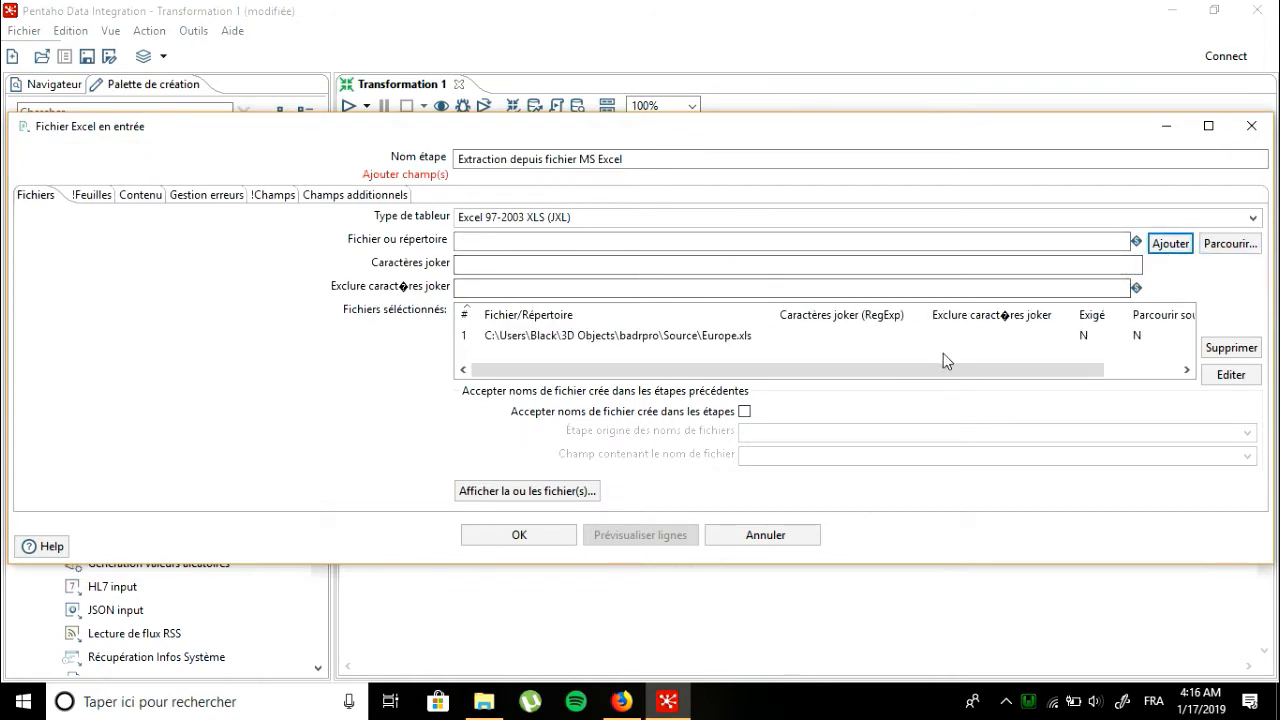
Step: Retrieve the workbook's sheet names and add Feuil1 to the list of sheets to read
left_click(88, 197)
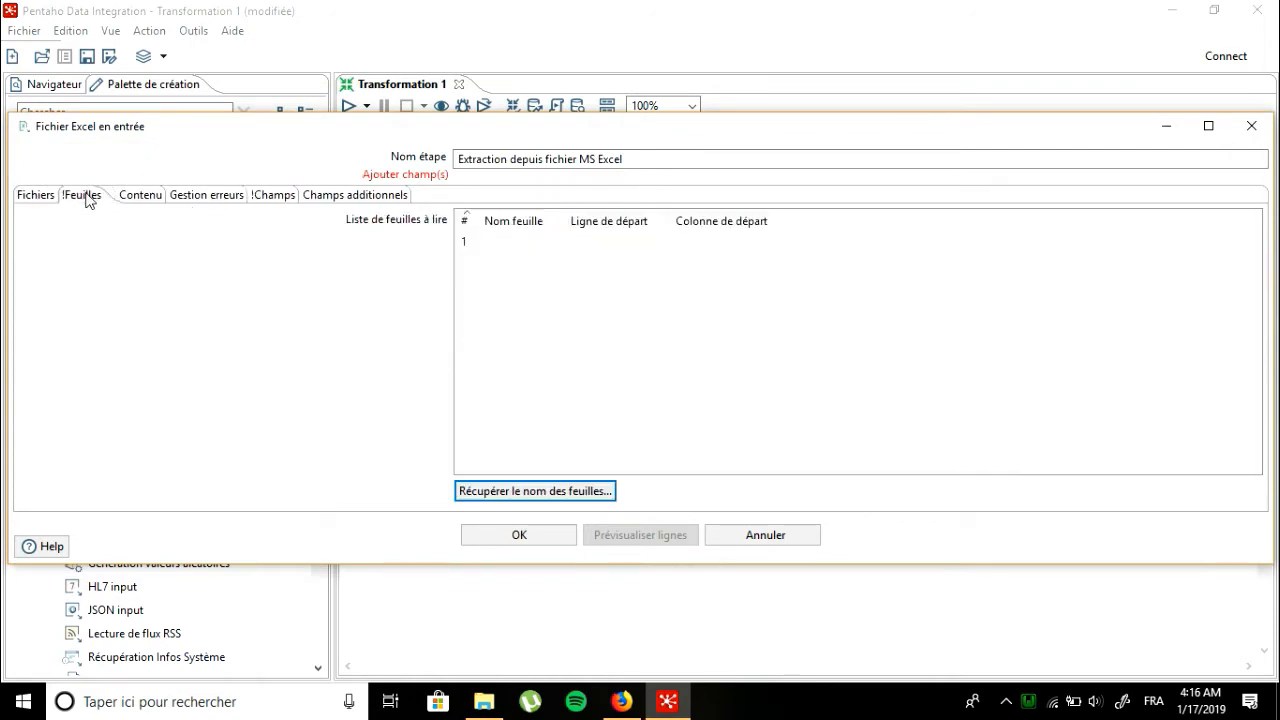
left_click(518, 491)
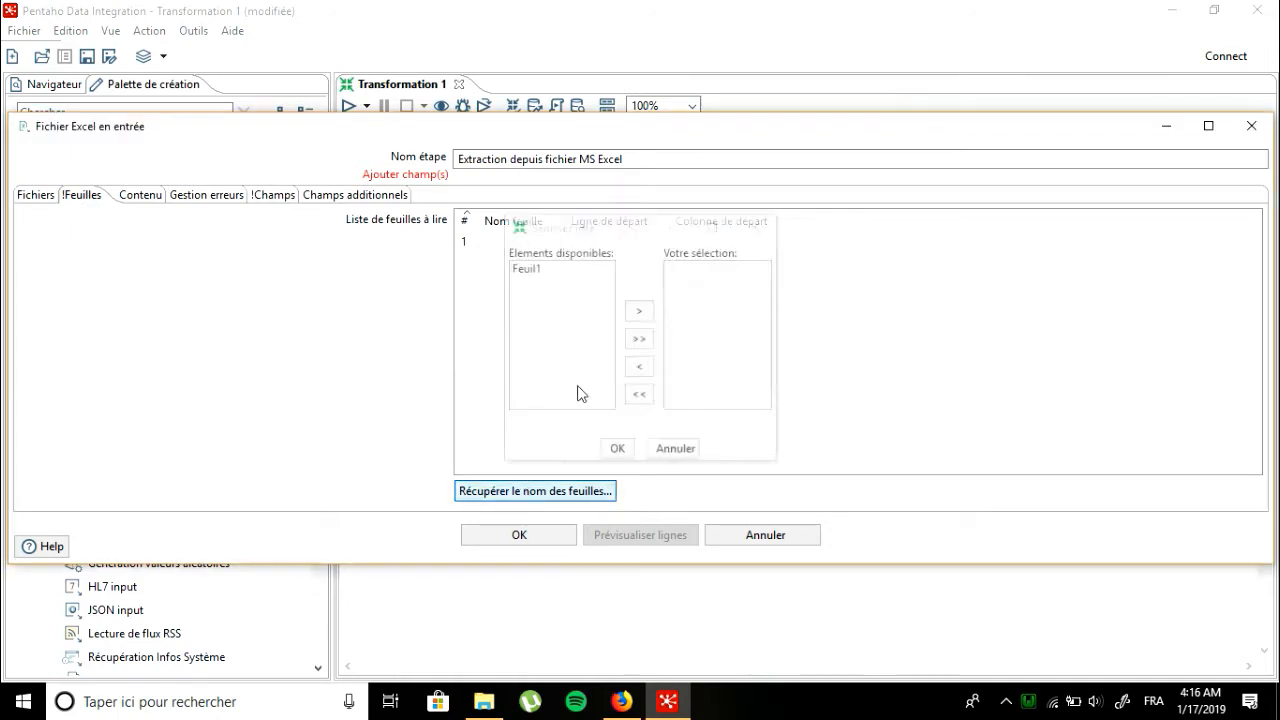
left_click(524, 268)
left_click(639, 311)
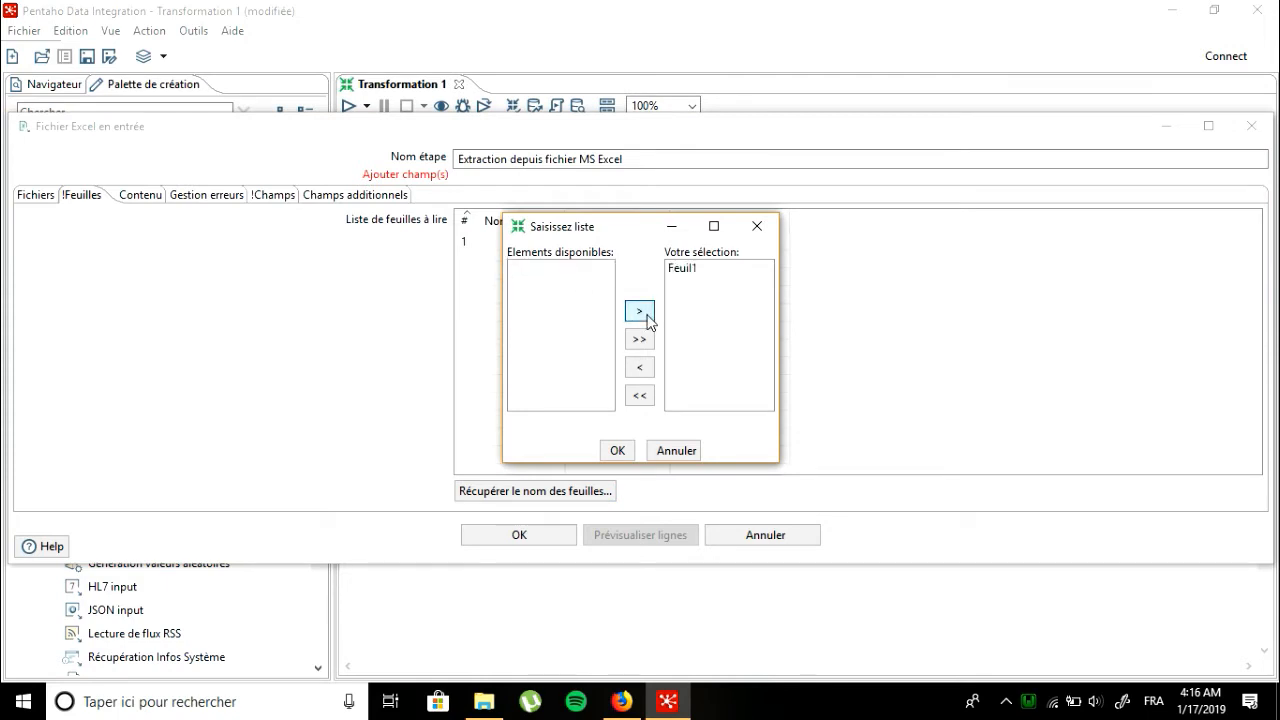
left_click(620, 449)
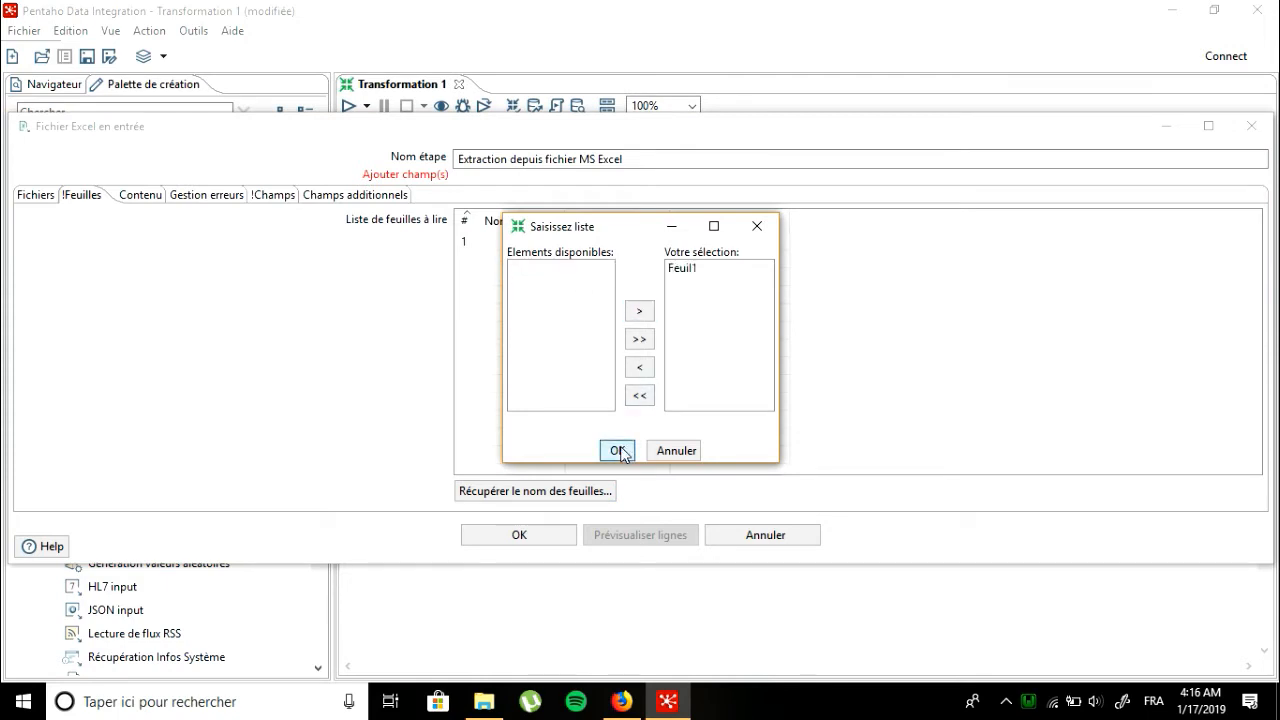
left_click(771, 232)
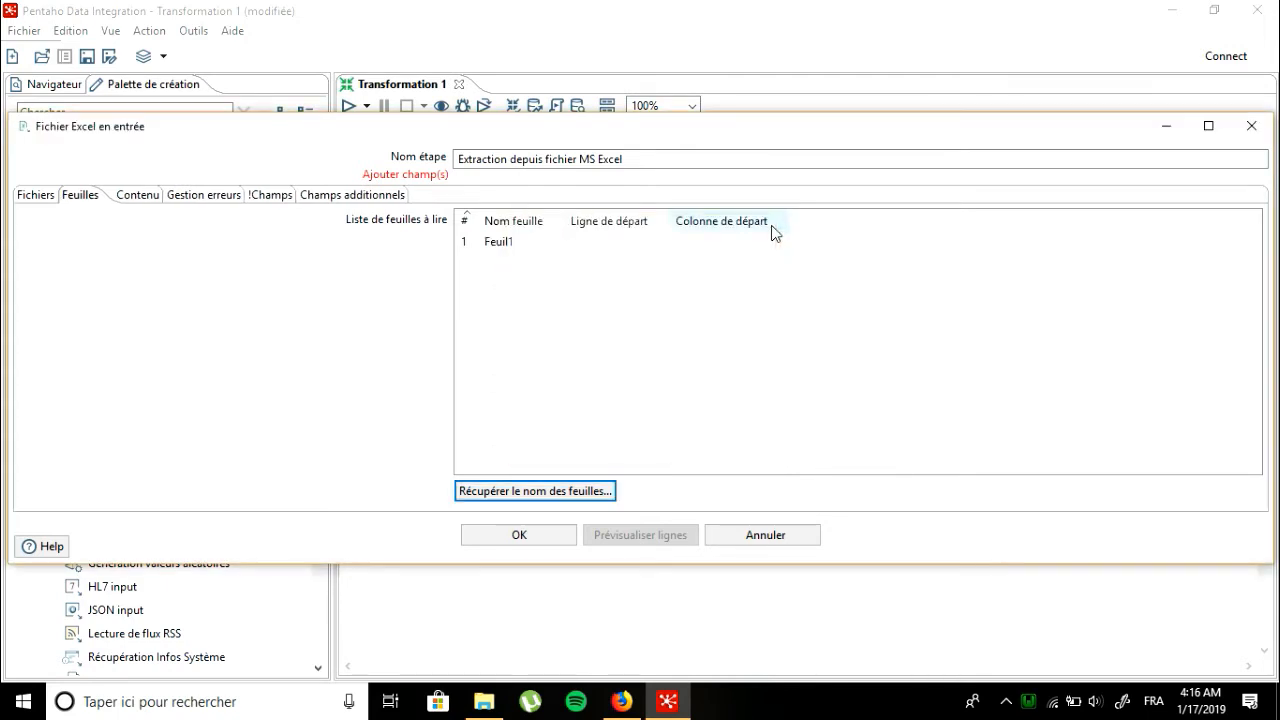
Step: Retrieve the Excel step's fields from the header row and review its additional fields, sheets and file settings
left_click(259, 196)
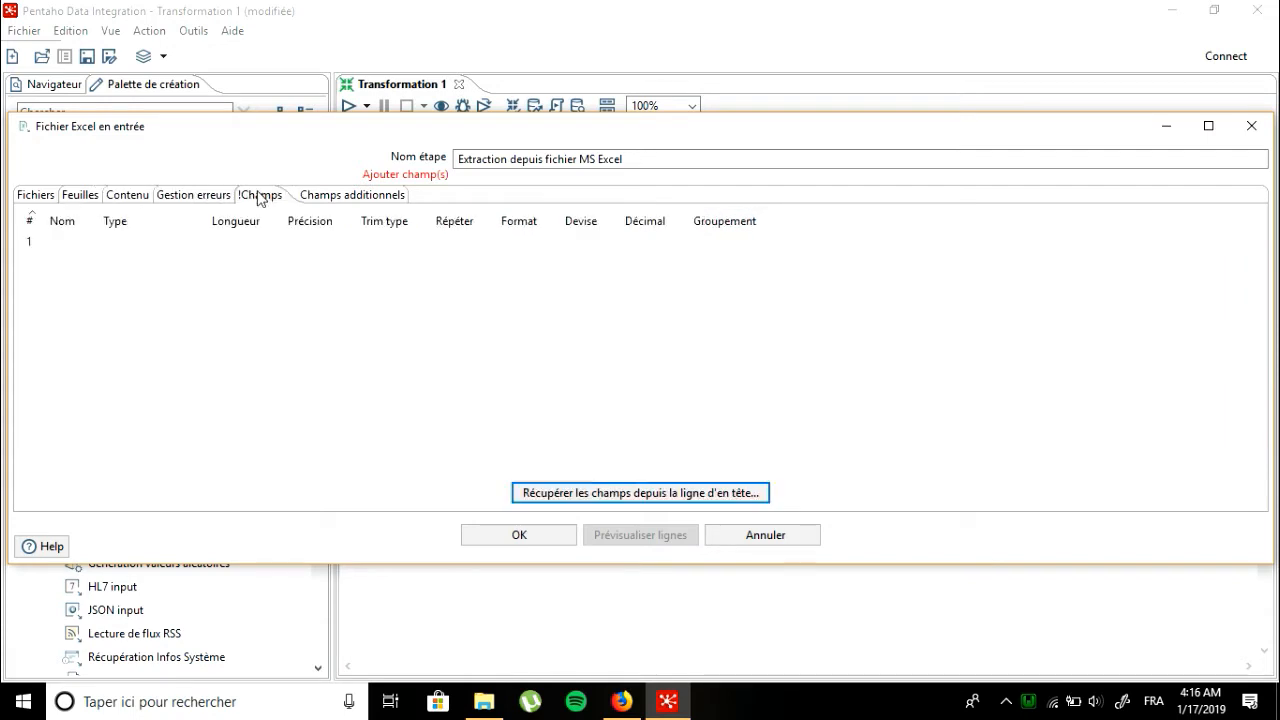
left_click(587, 494)
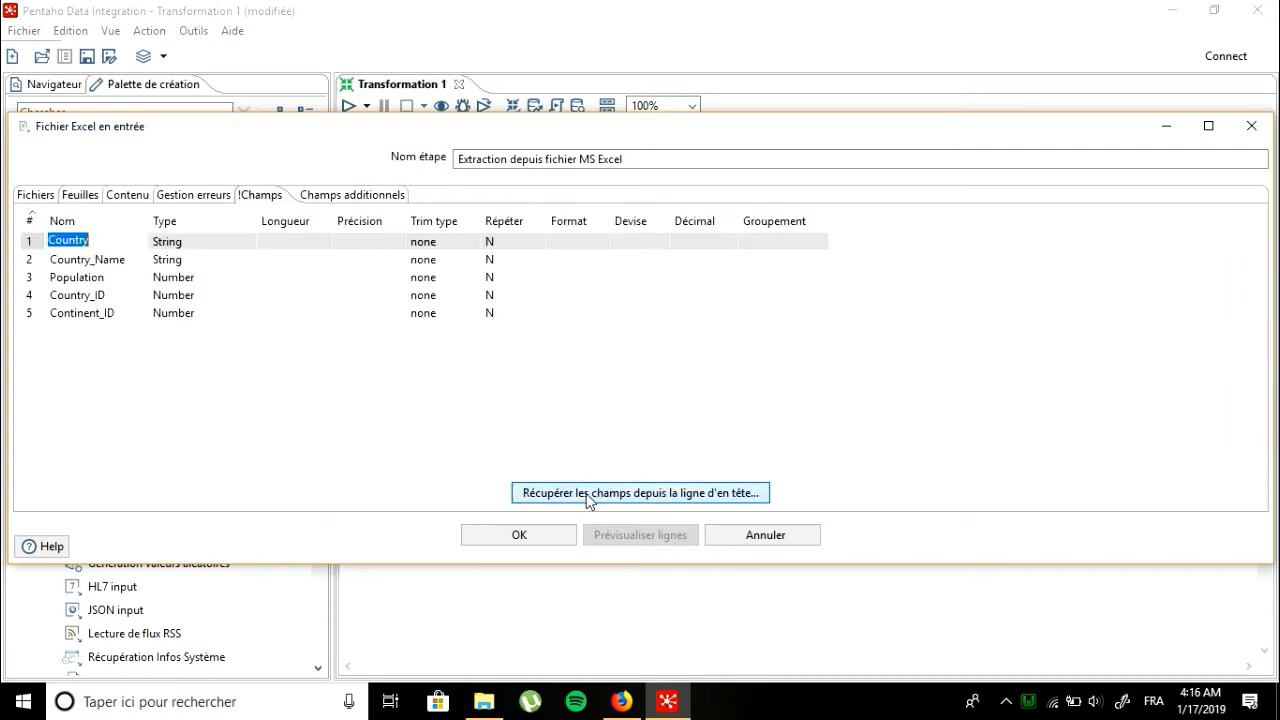
left_click(365, 204)
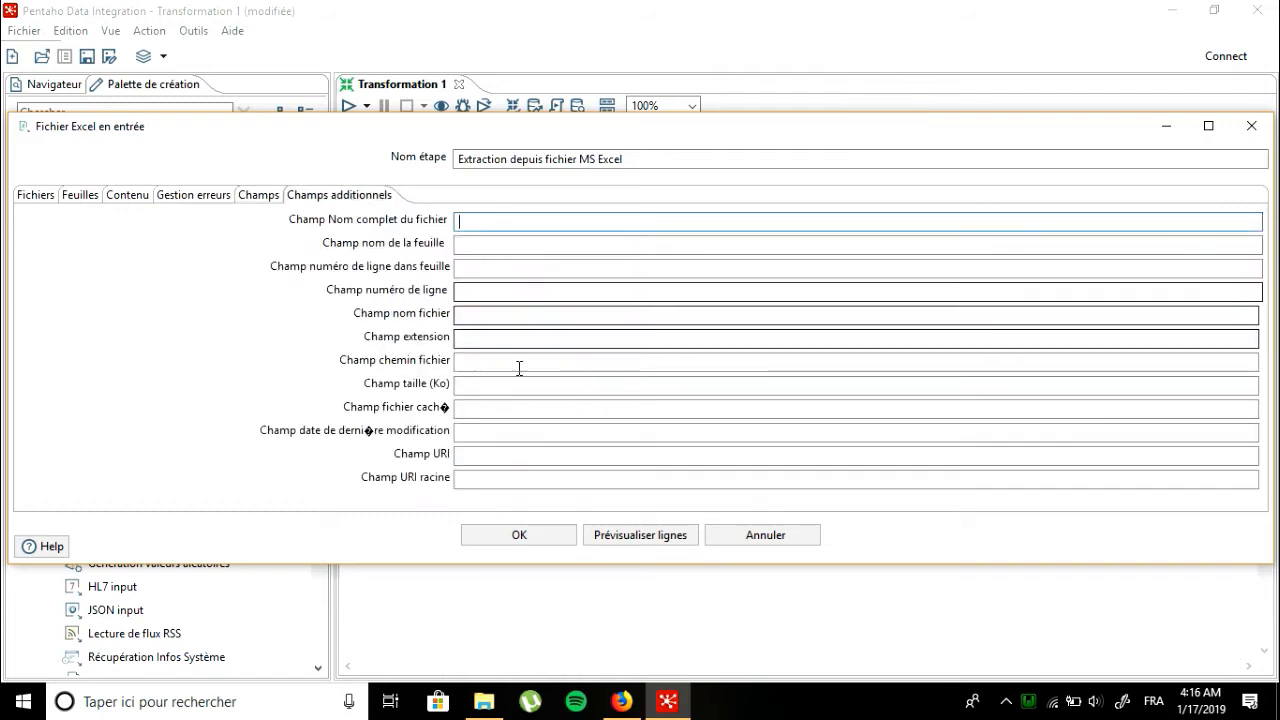
left_click(258, 199)
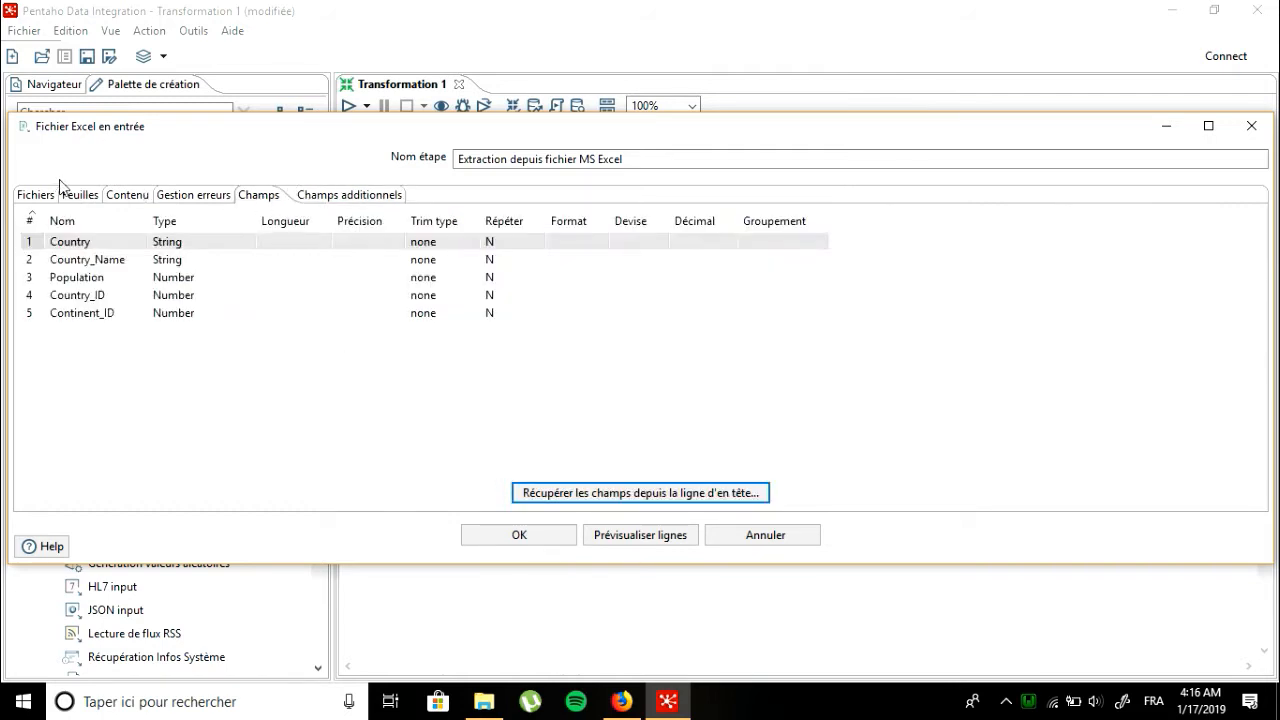
left_click(86, 203)
left_click(40, 196)
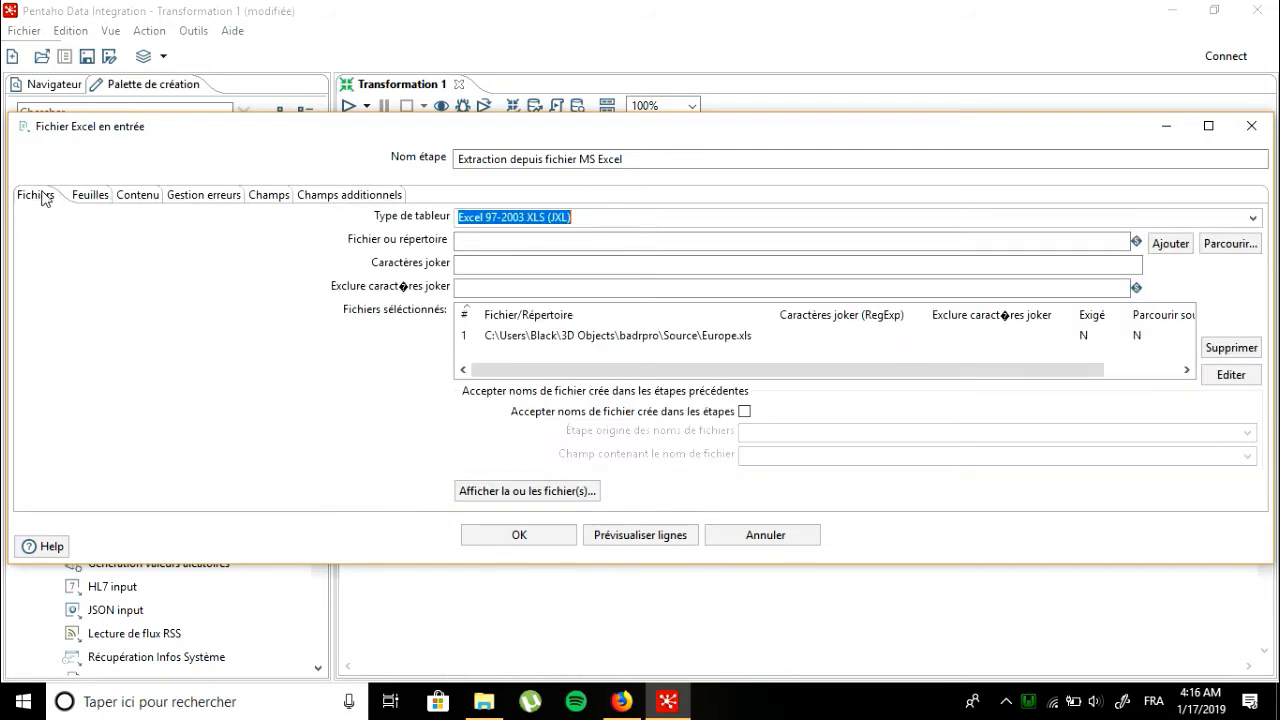
Step: Preview the Excel step's rows with a limit of 1000 and confirm the step's settings
left_click(646, 540)
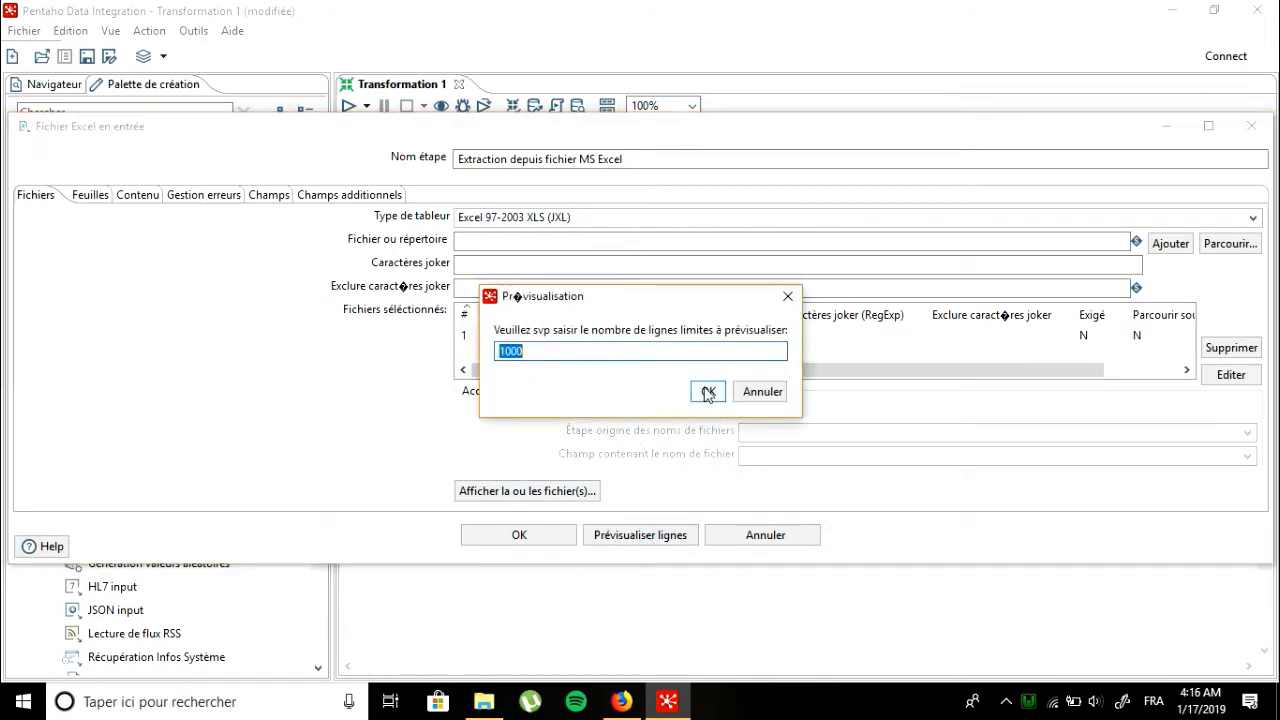
left_click(708, 391)
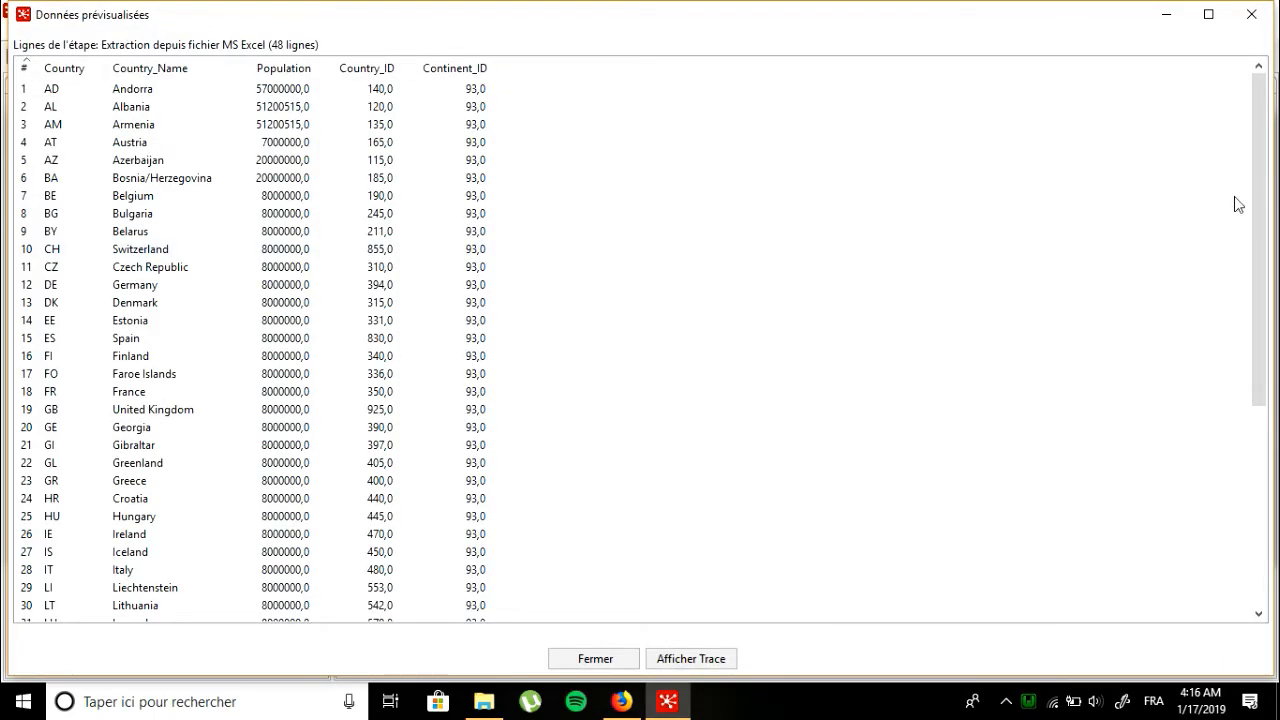
left_click_drag(1257, 214, 1206, 169)
left_click(1245, 18)
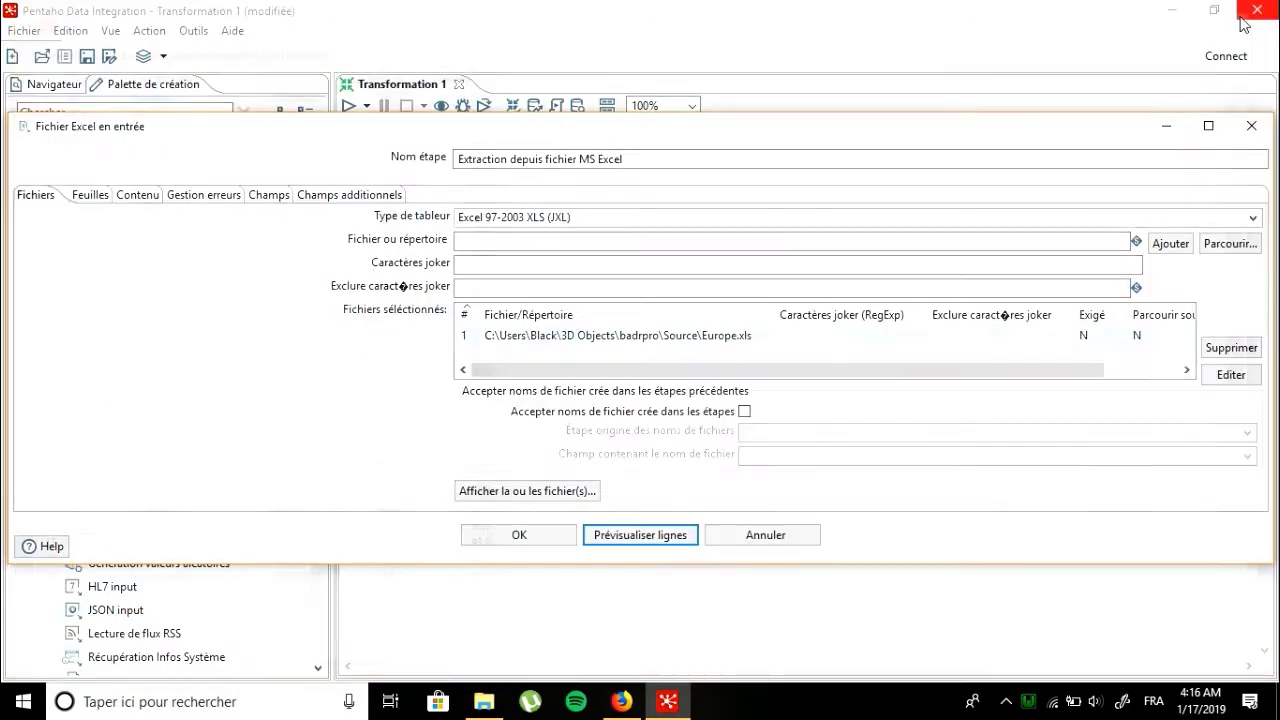
left_click(563, 534)
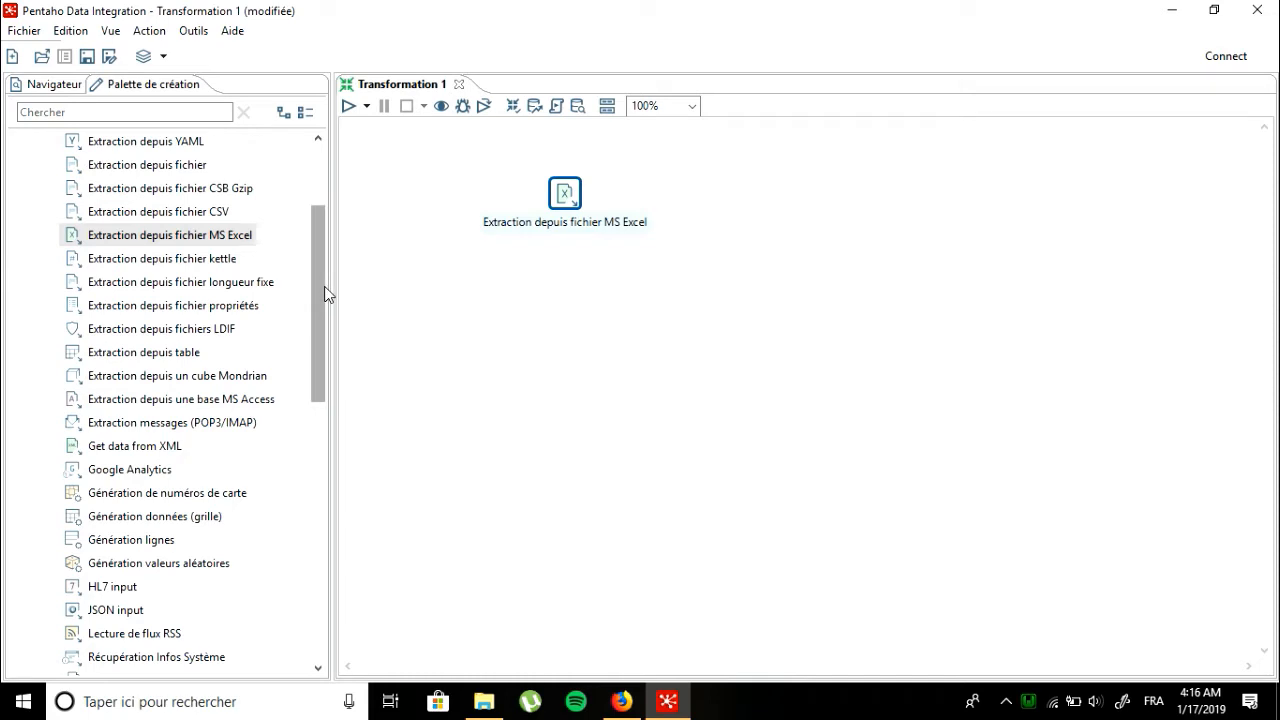
Step: Add an "Extraction depuis une base MS Access" step below the Excel step and set Asia.accdb as its selected file
mouse_move(321, 287)
left_mouse_down()
mouse_move(320, 331)
mouse_move(337, 200)
mouse_move(317, 343)
mouse_move(317, 271)
left_mouse_up()
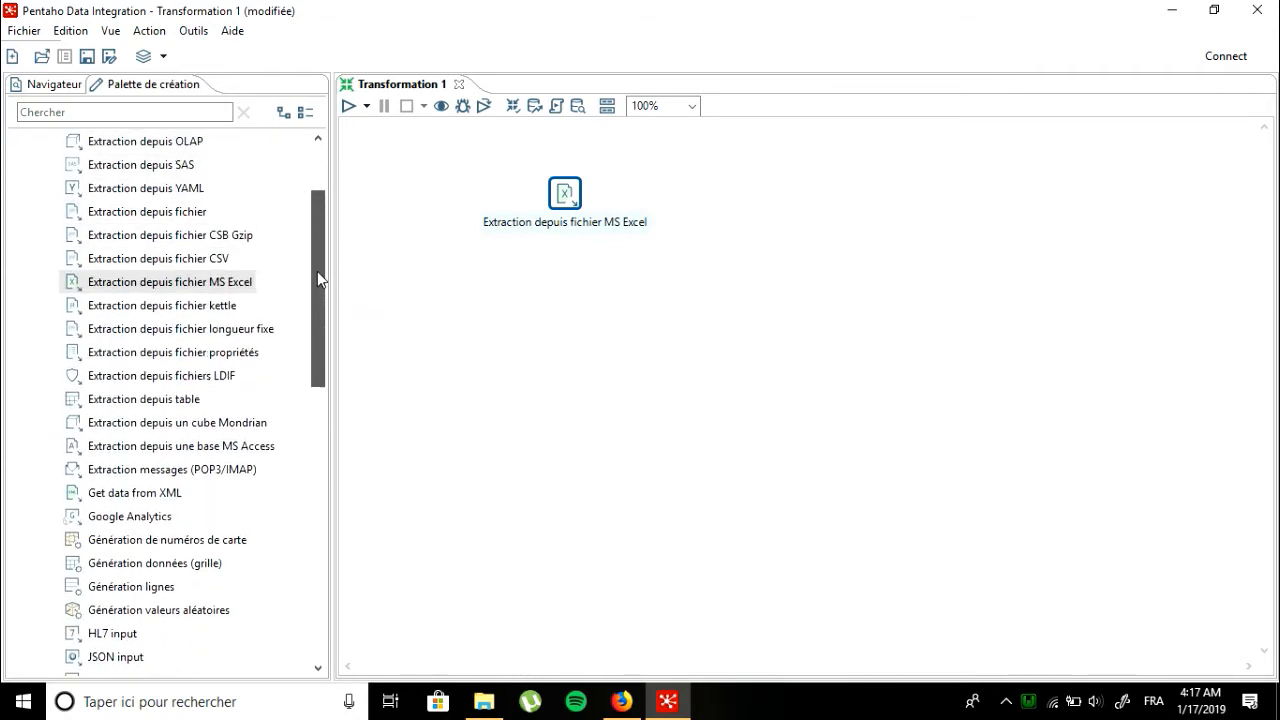
left_click_drag(193, 456, 566, 364)
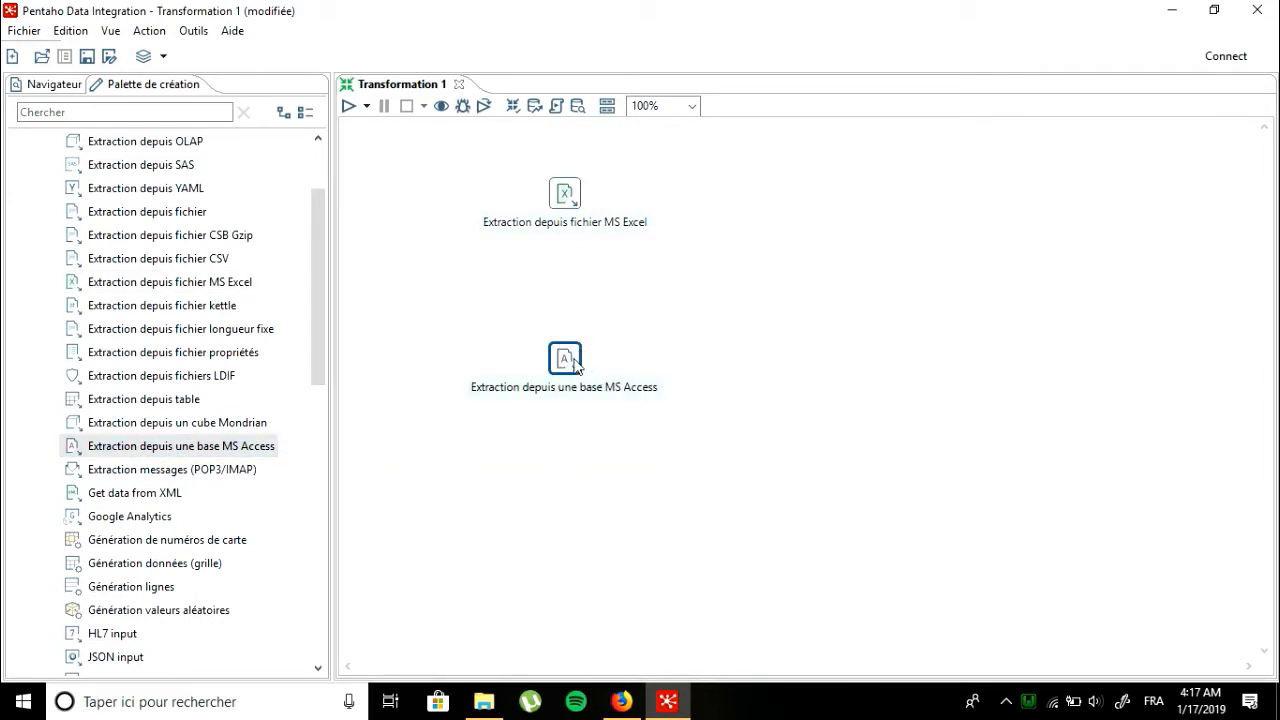
double_click(566, 358)
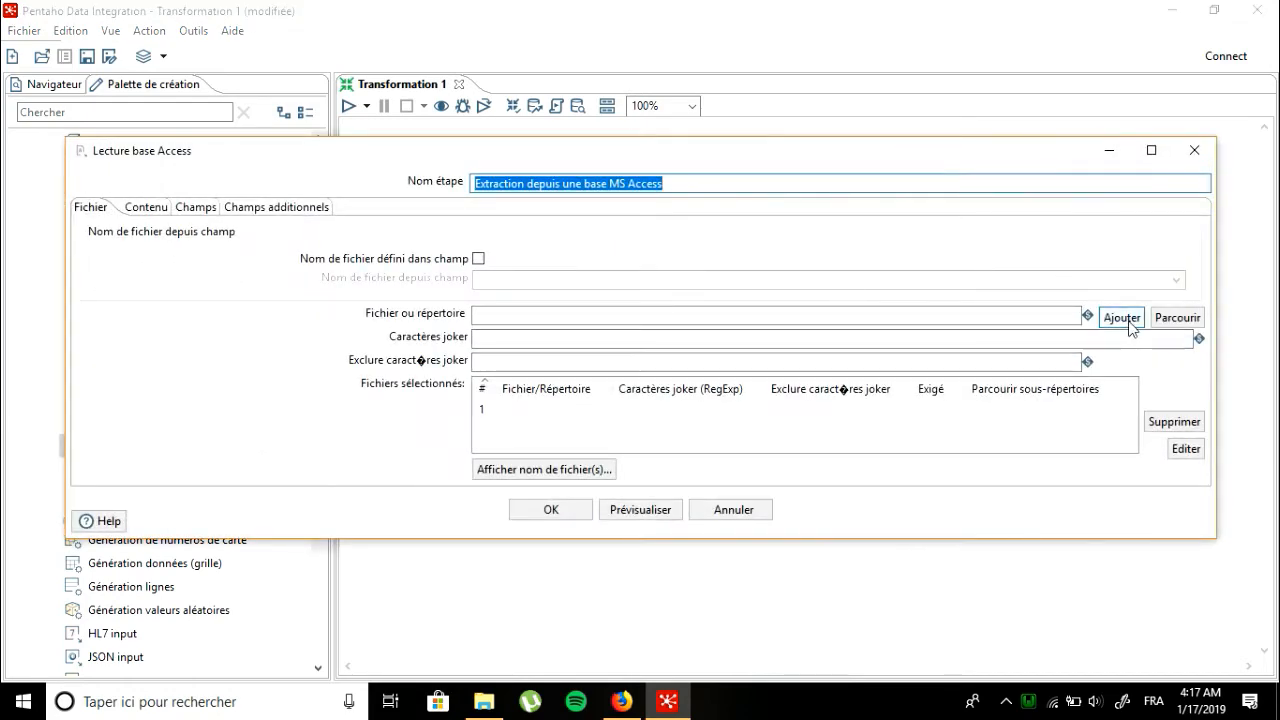
left_click(1177, 317)
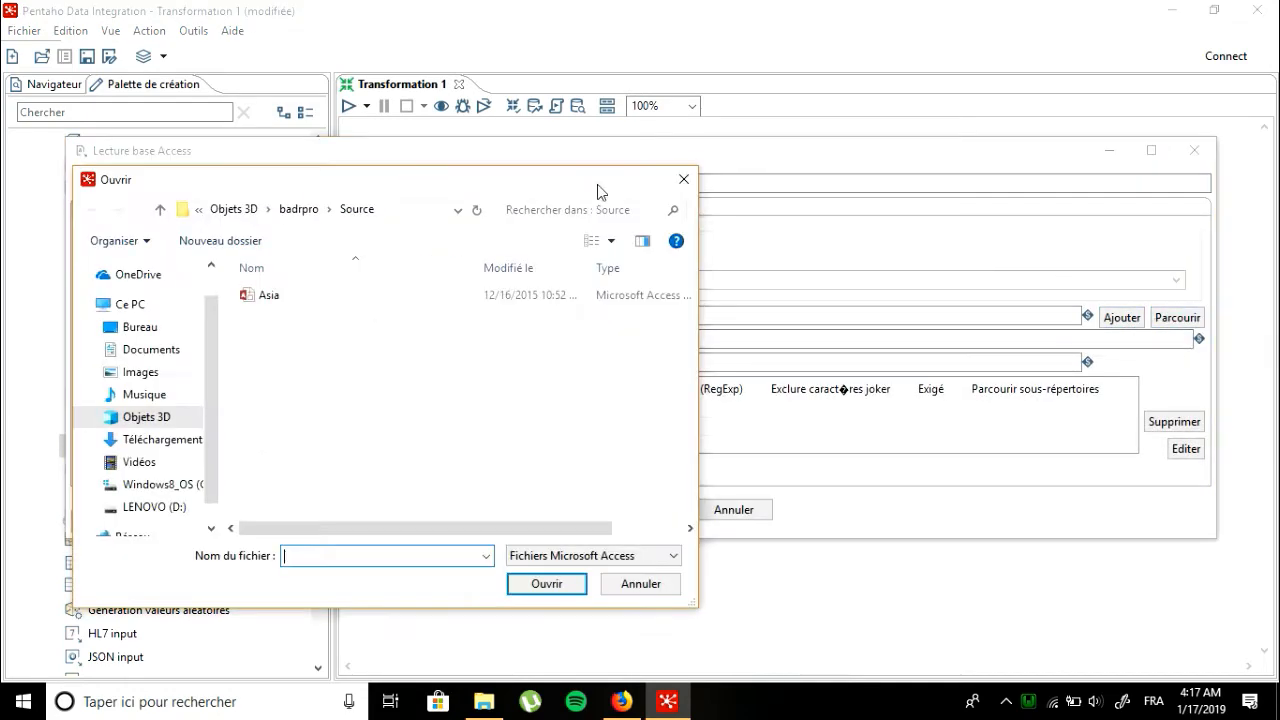
double_click(268, 295)
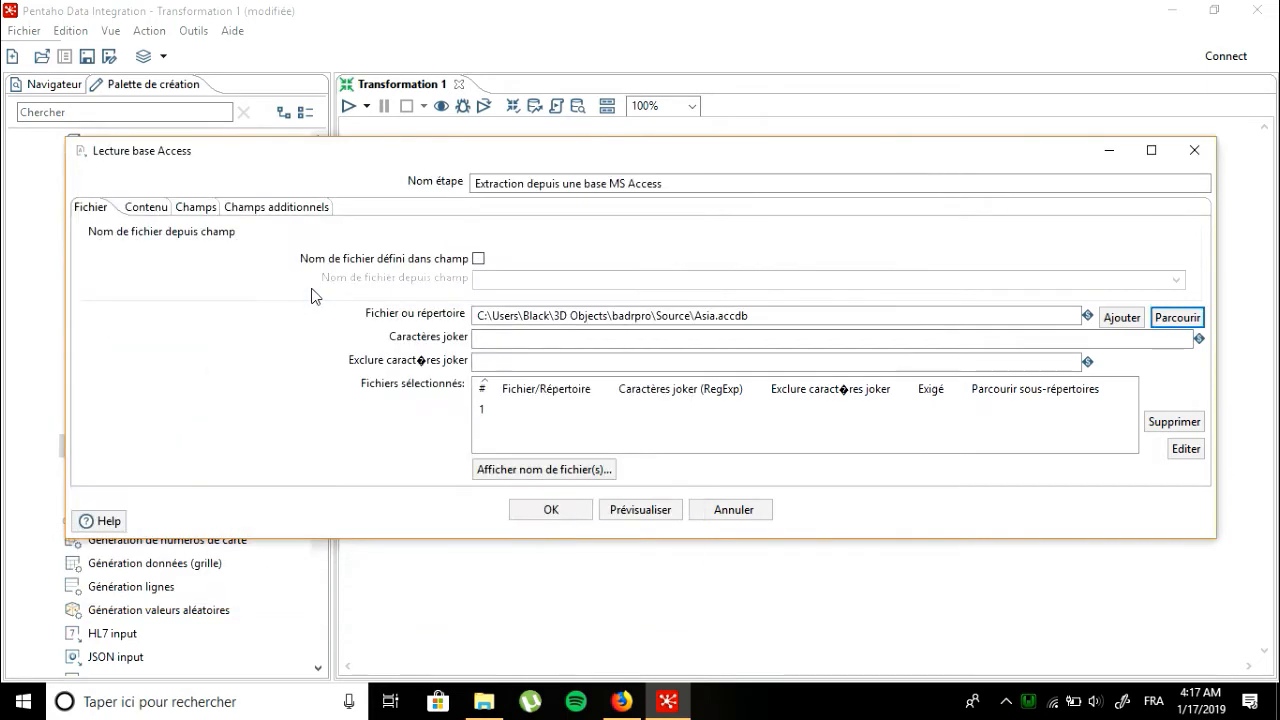
left_click(1126, 328)
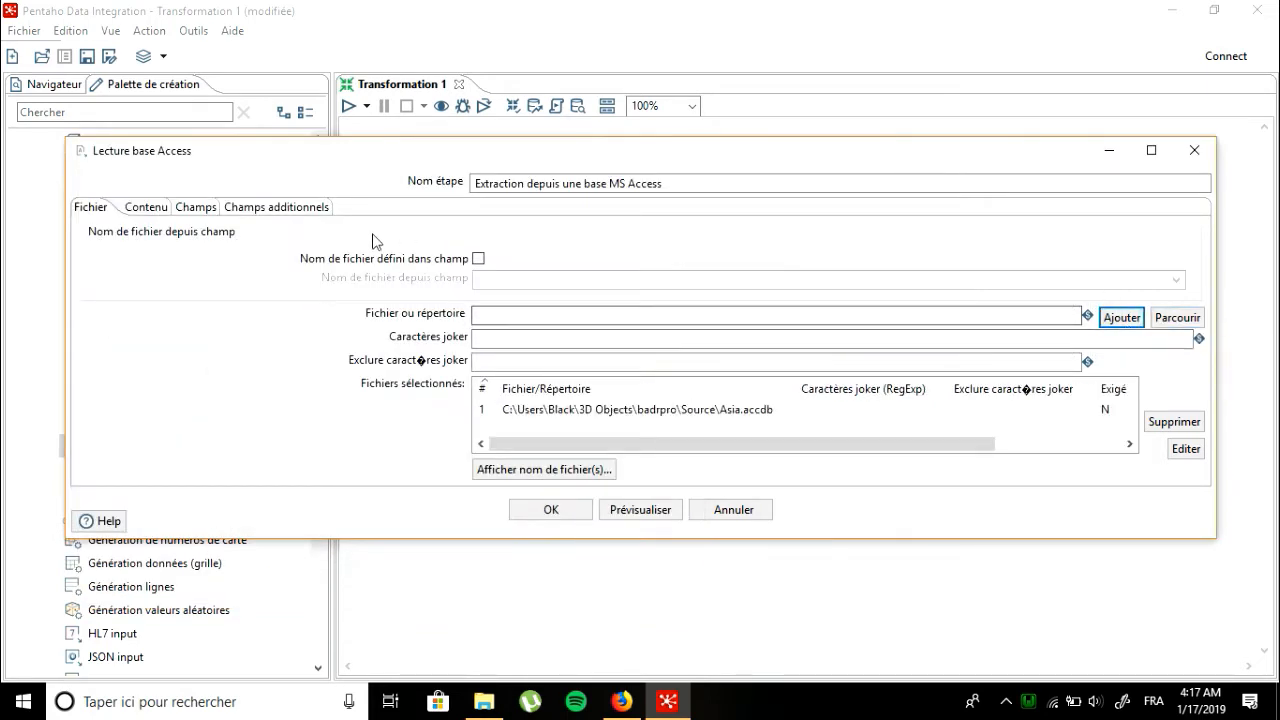
Step: Try to retrieve the fields of the MS Access extraction step
left_click(203, 208)
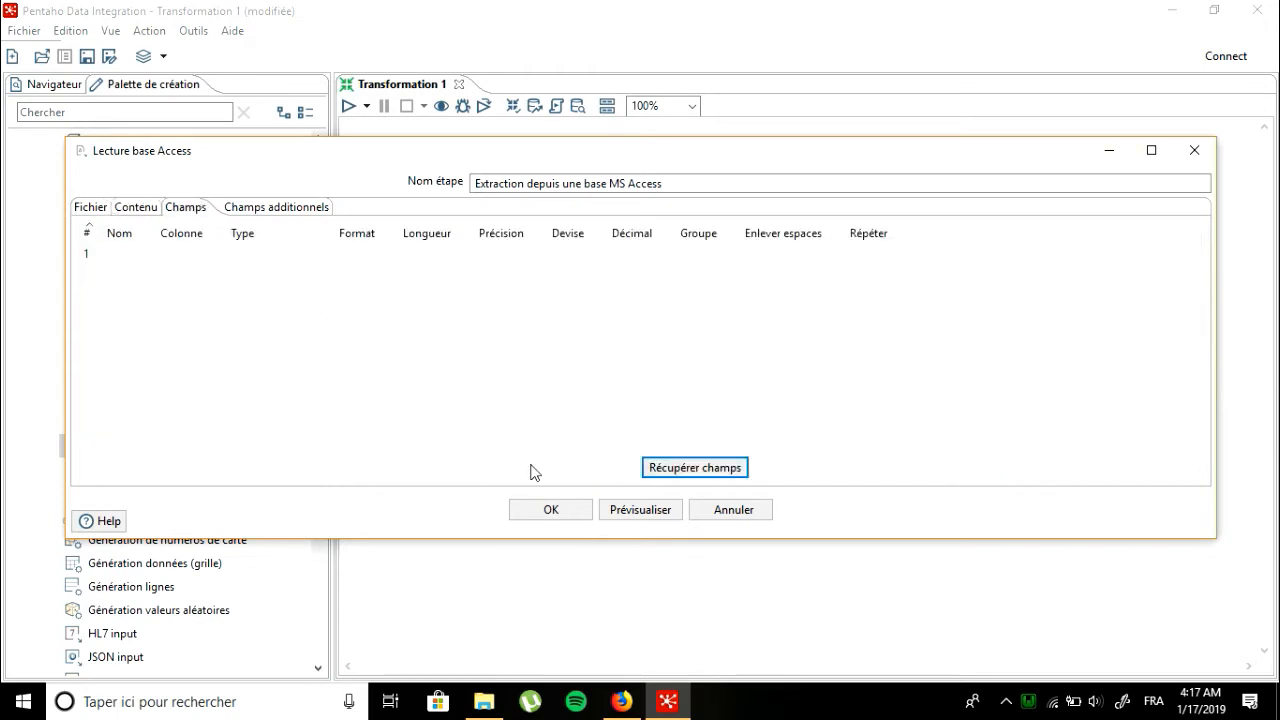
left_click(674, 467)
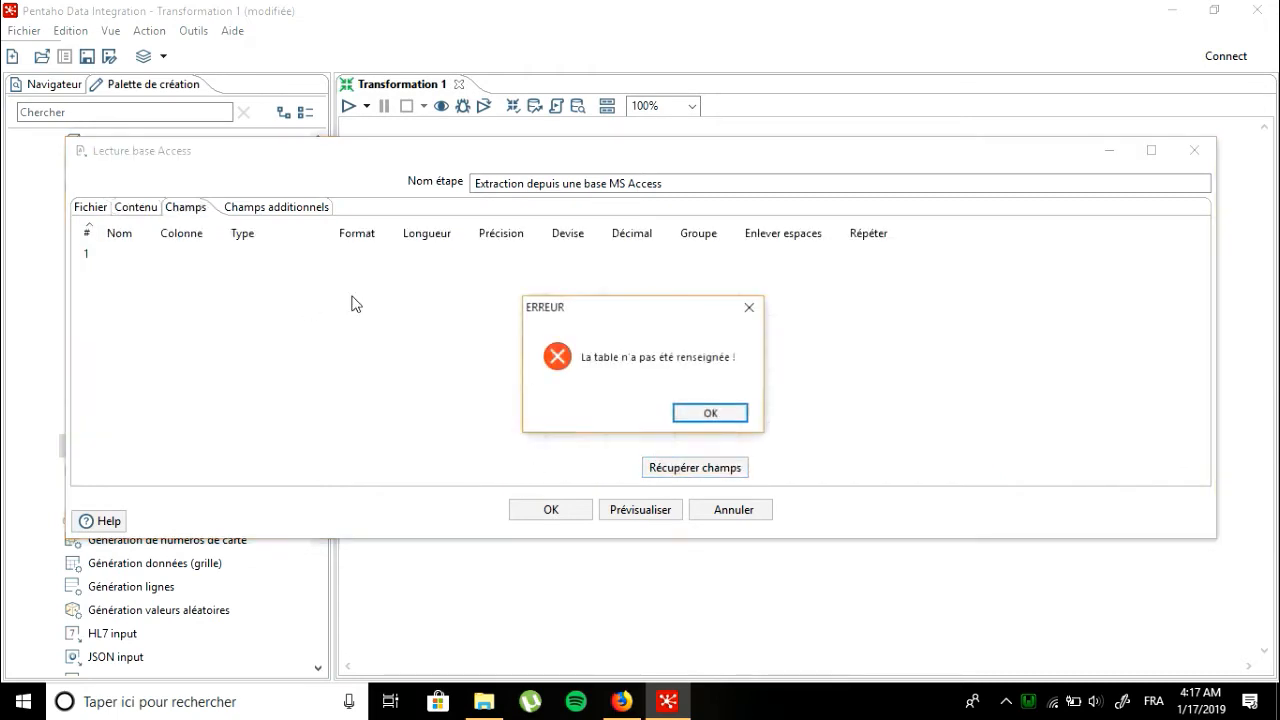
left_click(710, 414)
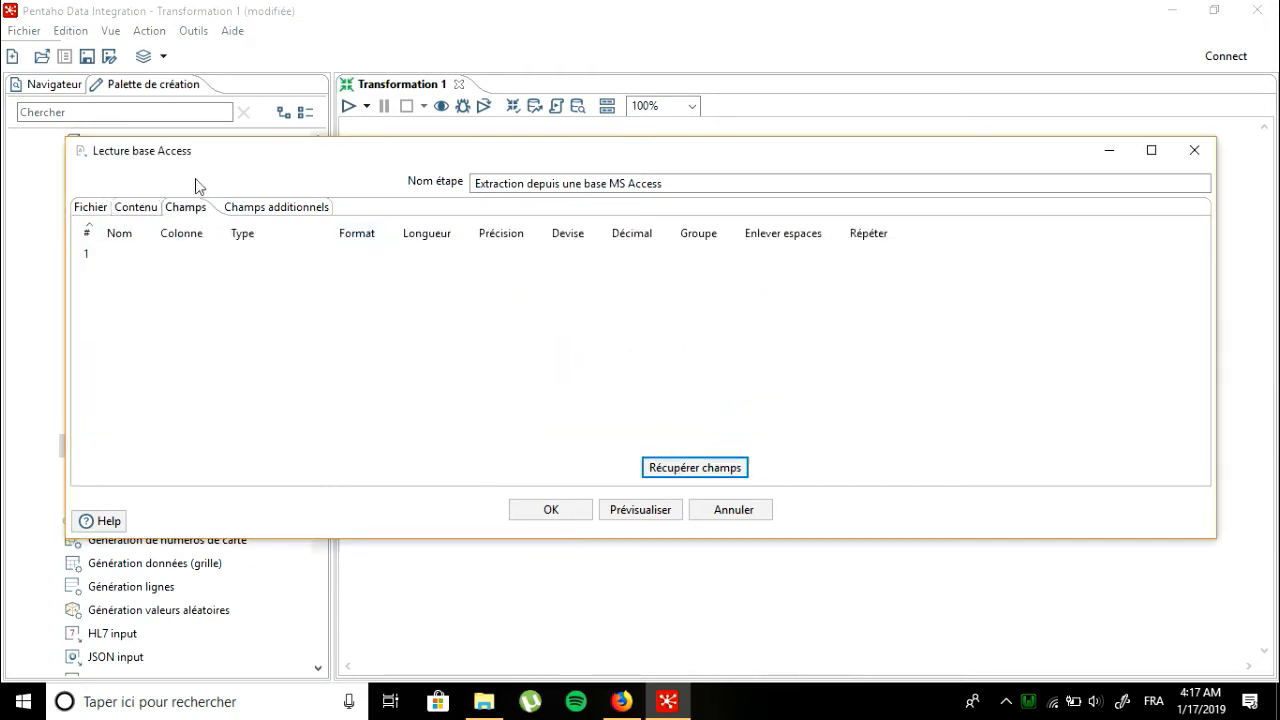
Step: Set country as the source table of the MS Access extraction step
left_click(137, 212)
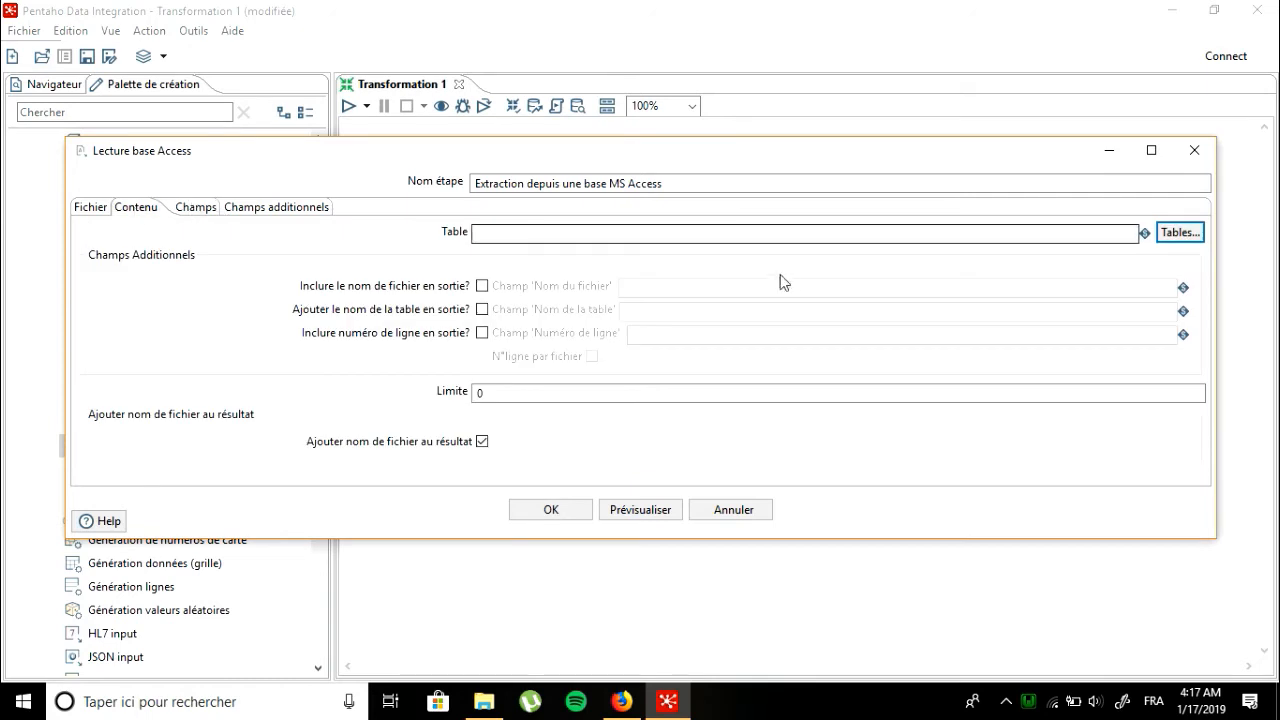
left_click(1164, 241)
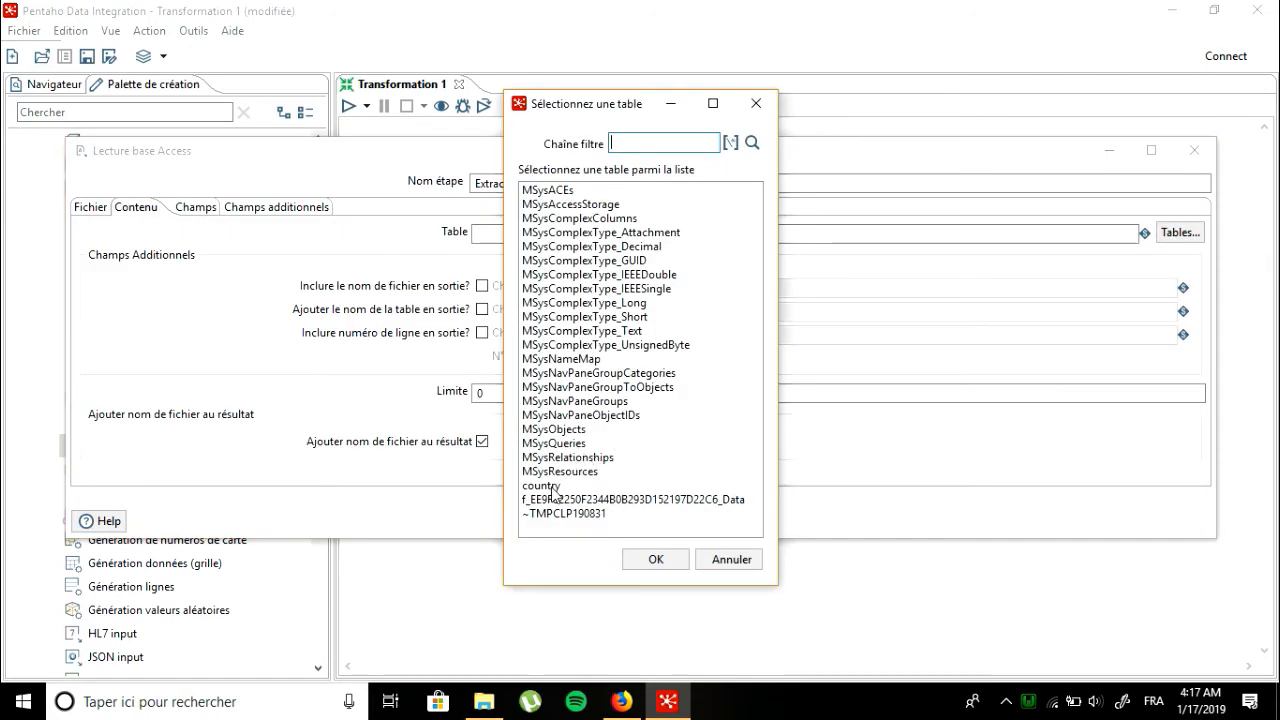
left_click(552, 486)
left_click(652, 560)
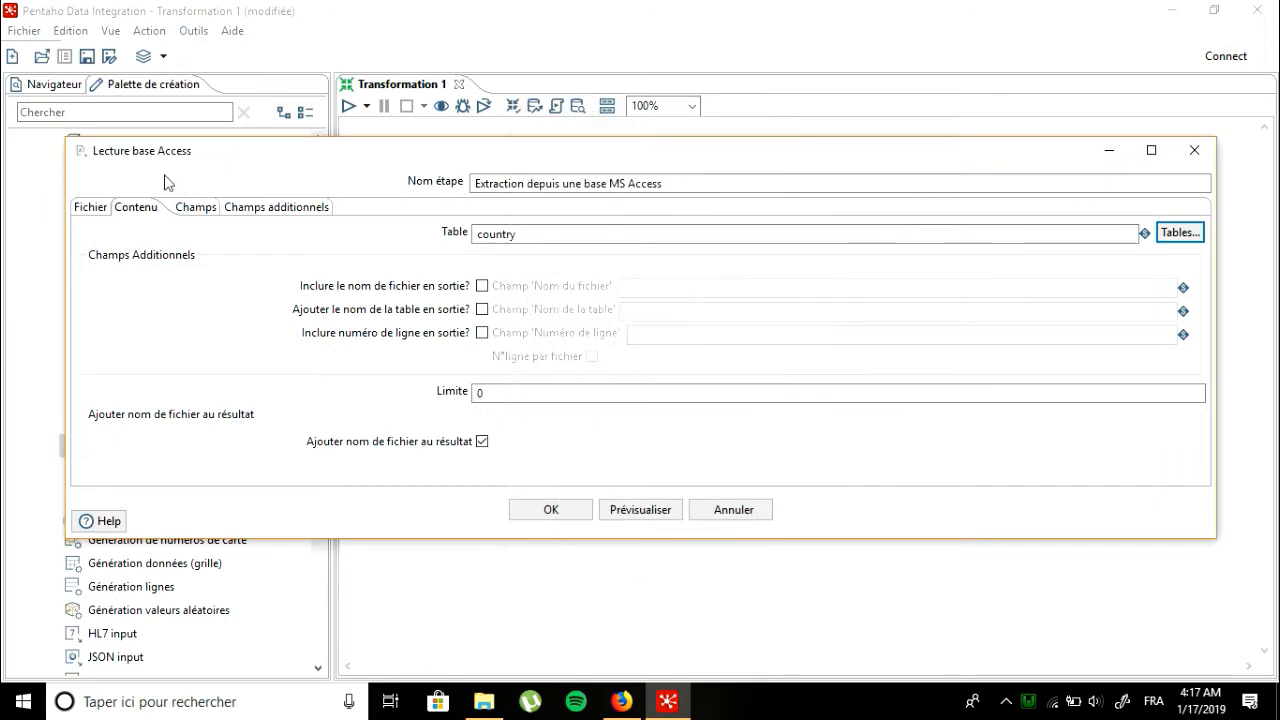
Step: Retrieve the country table's fields for the MS Access step and review its additional field and file settings
left_click(195, 207)
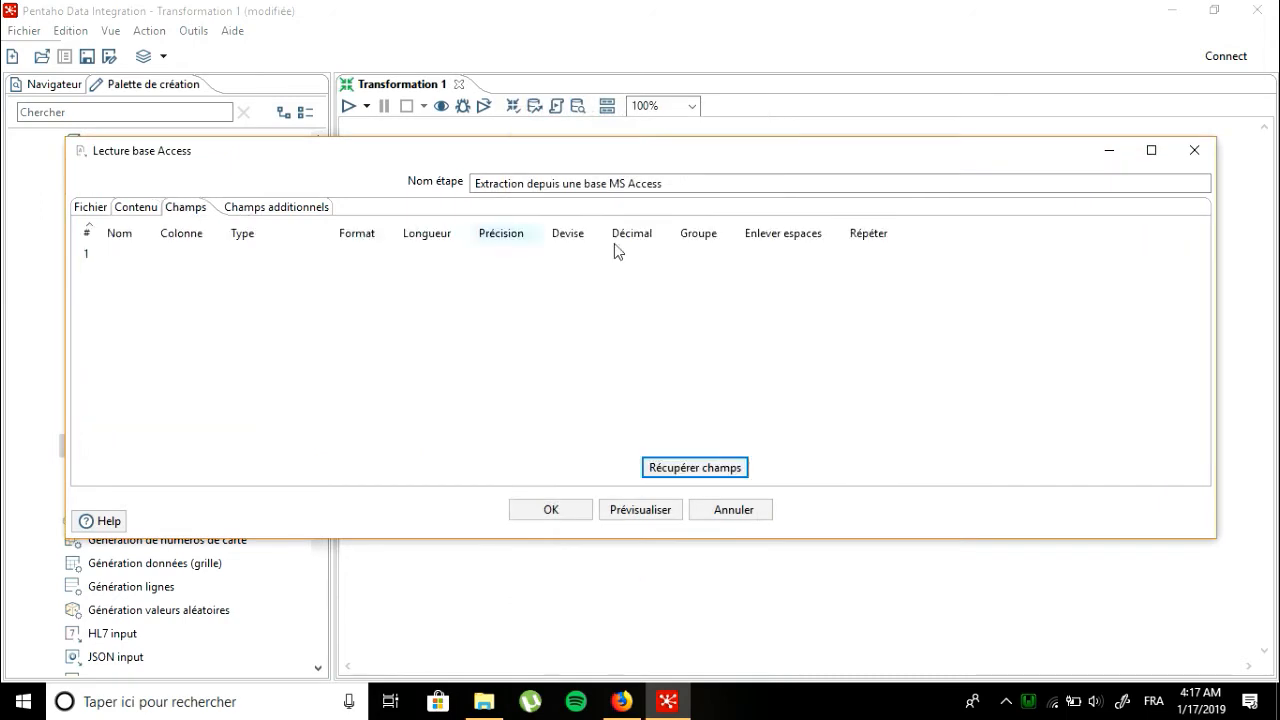
left_click(662, 472)
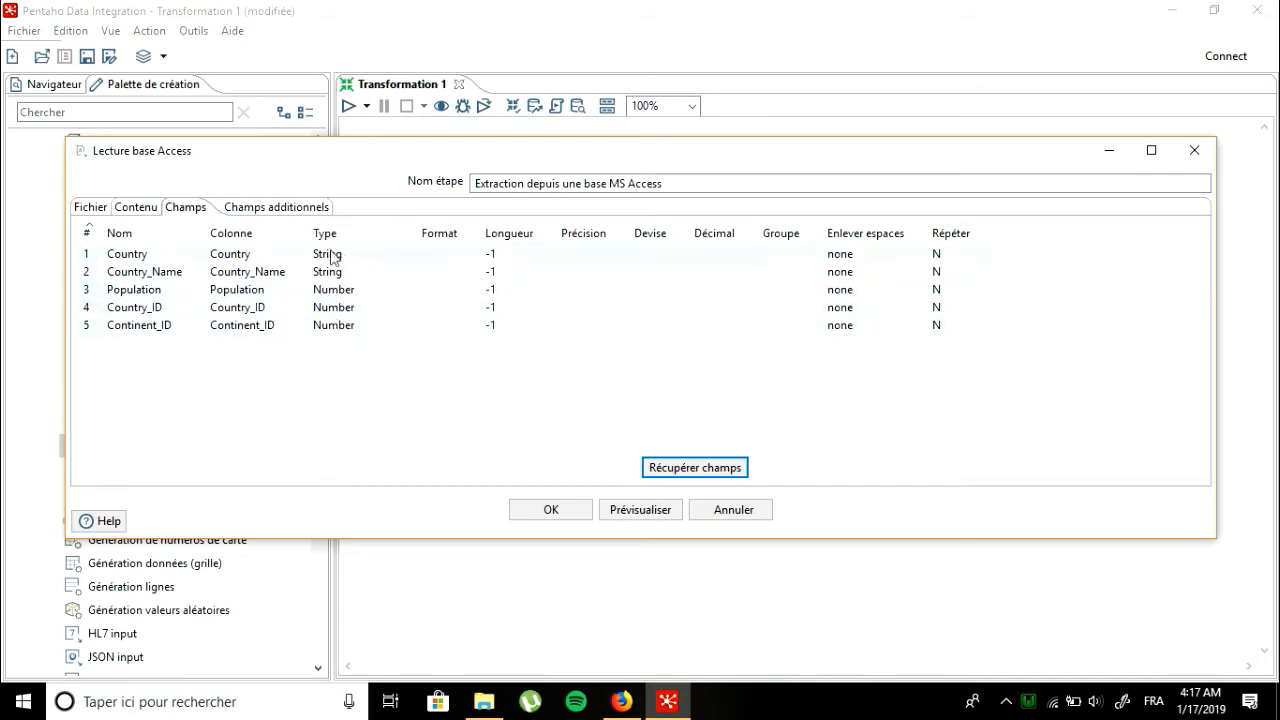
left_click(283, 212)
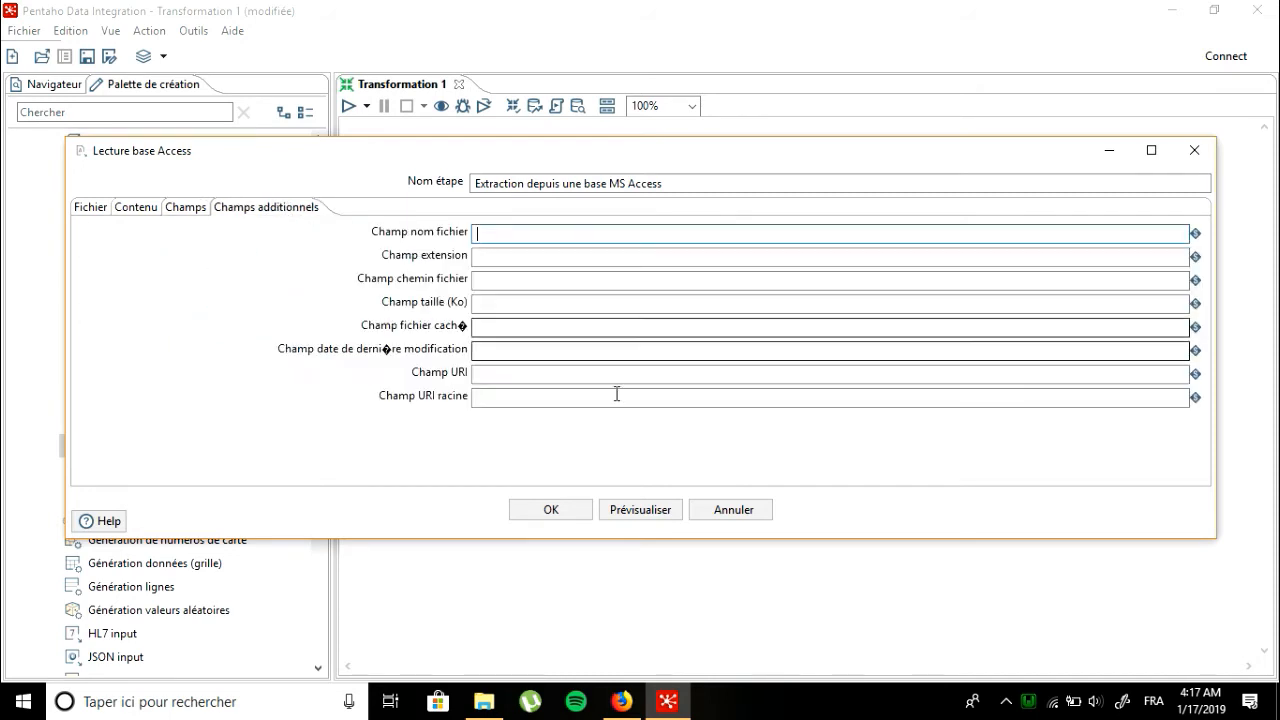
left_click(187, 209)
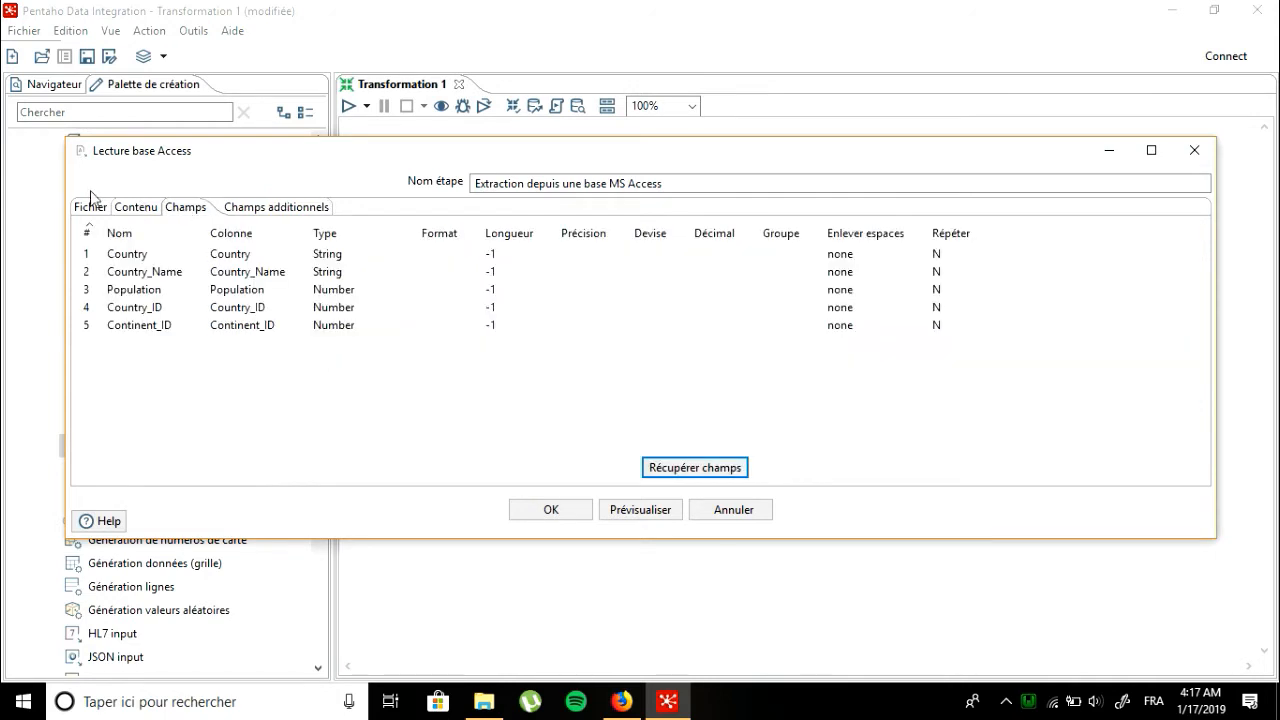
left_click(92, 207)
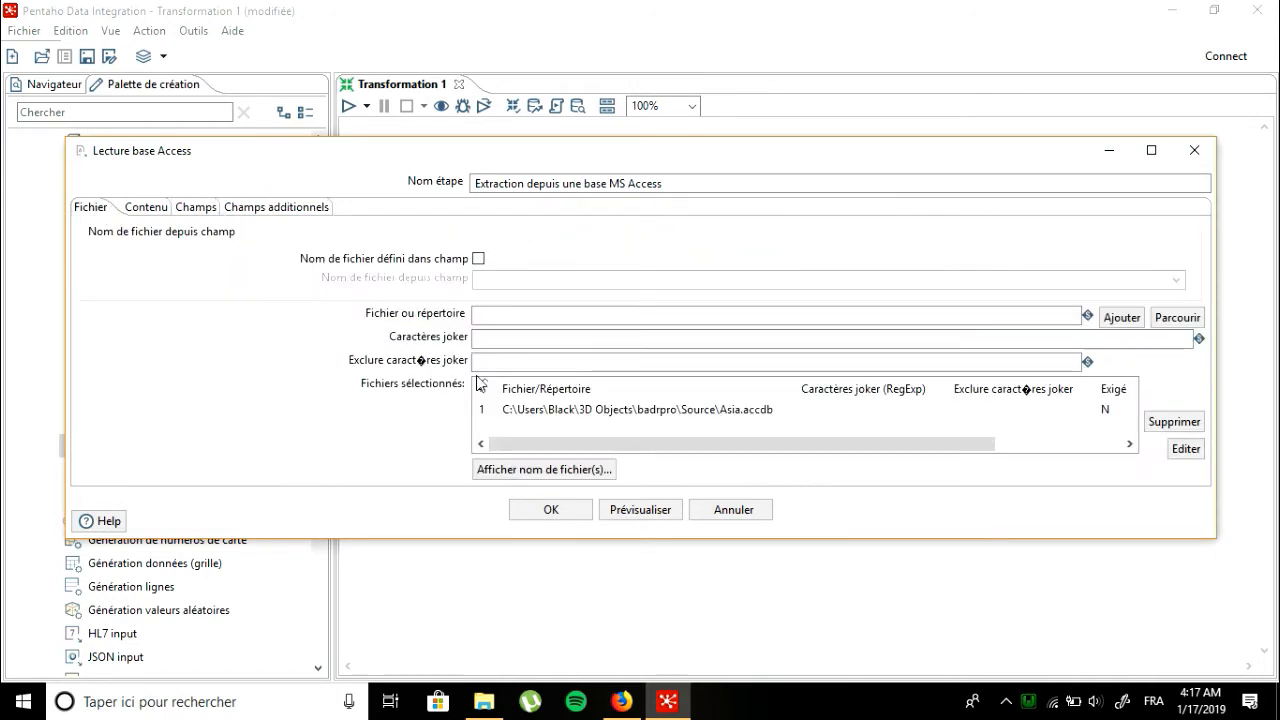
Step: Preview the rows of the MS Access step and confirm its settings
left_click(622, 511)
left_click(714, 389)
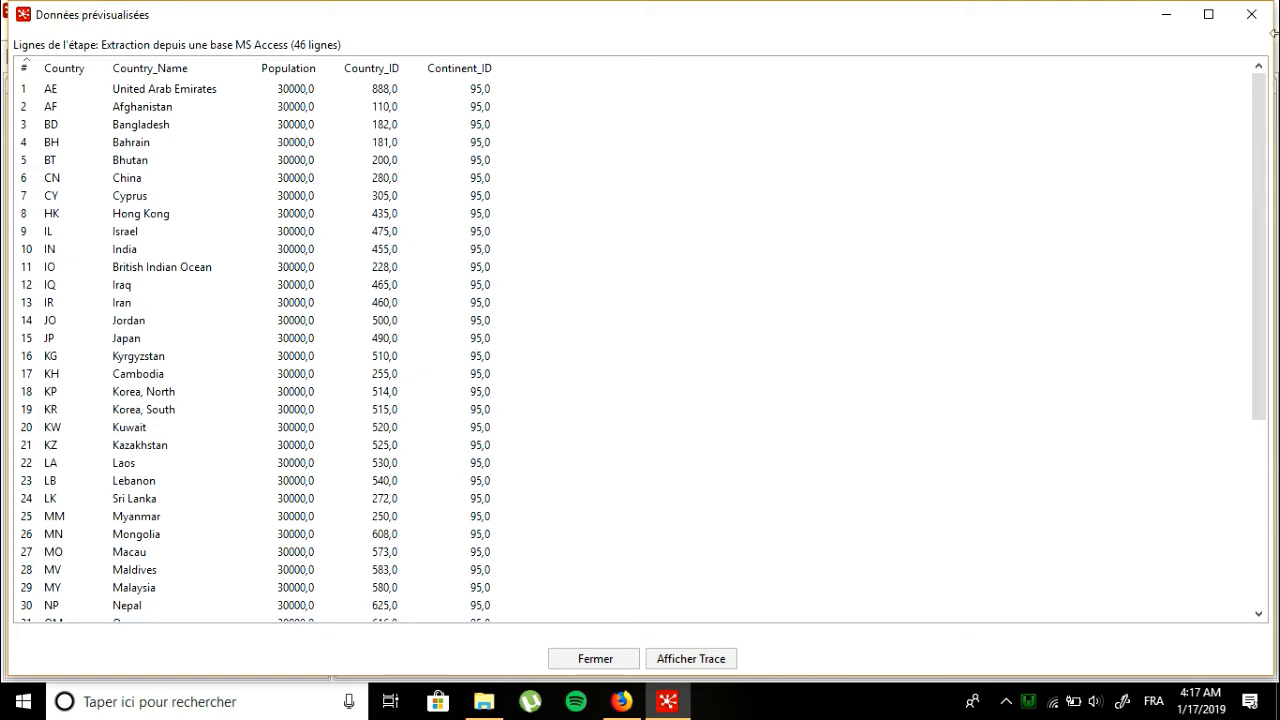
left_click(1251, 14)
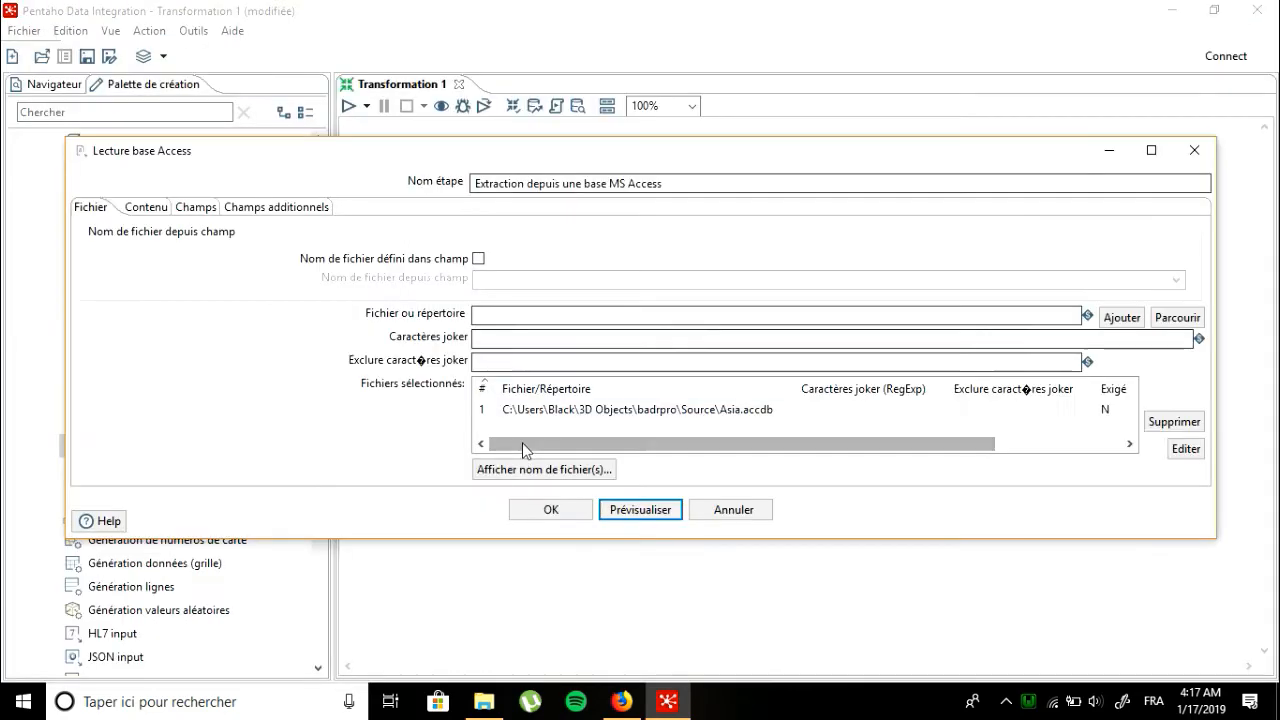
left_click(537, 510)
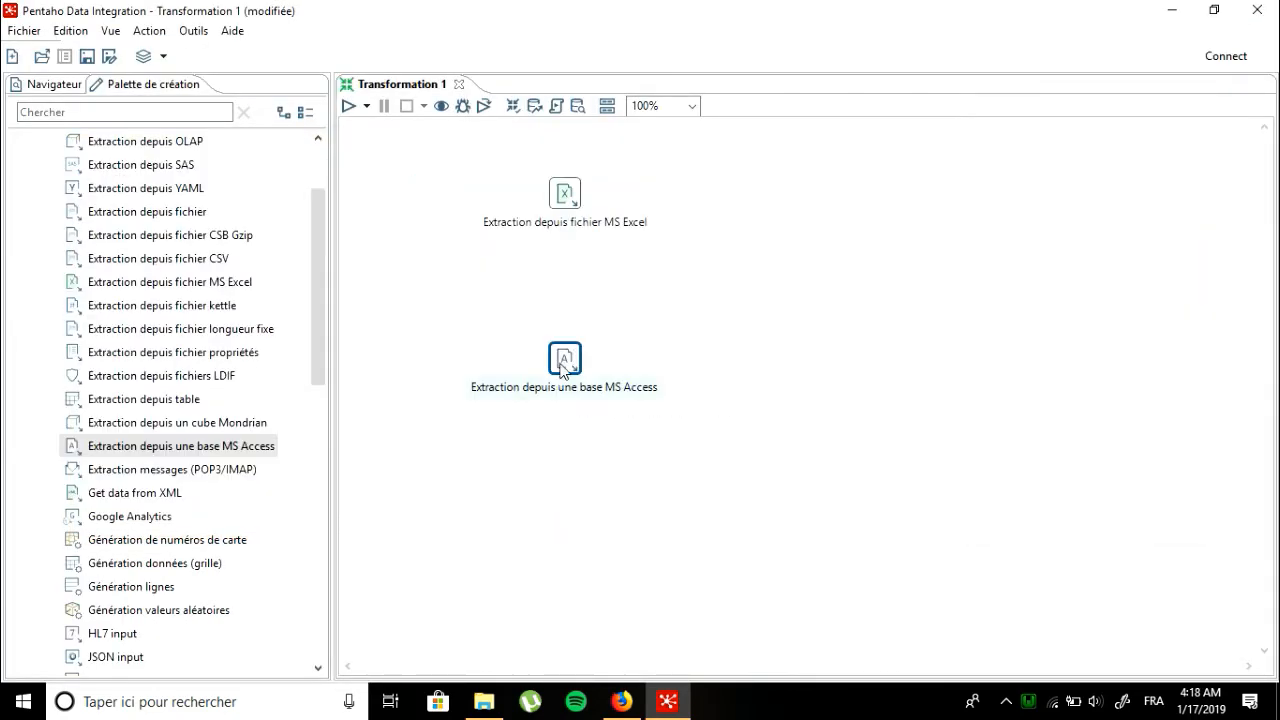
Step: Move the MS Access step closer to the Excel step, add an "Extraction depuis table" step below it and open its settings
left_click_drag(561, 368, 561, 323)
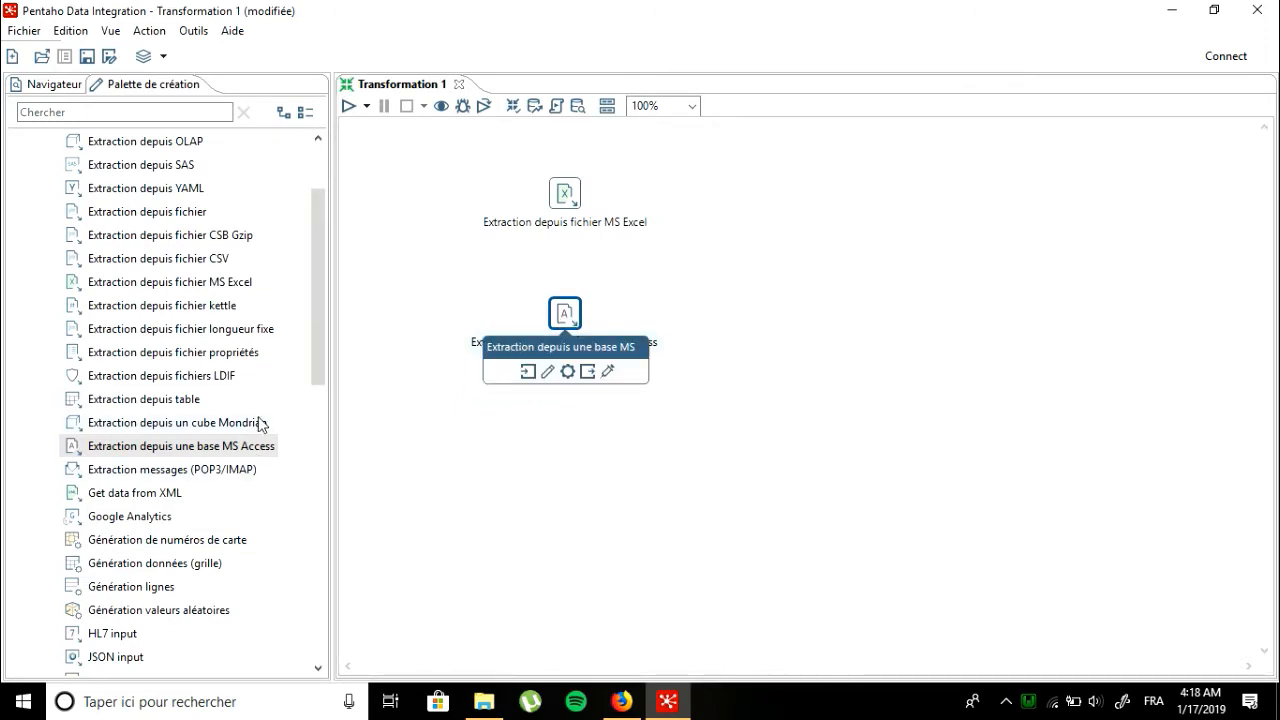
left_click_drag(312, 325, 323, 391)
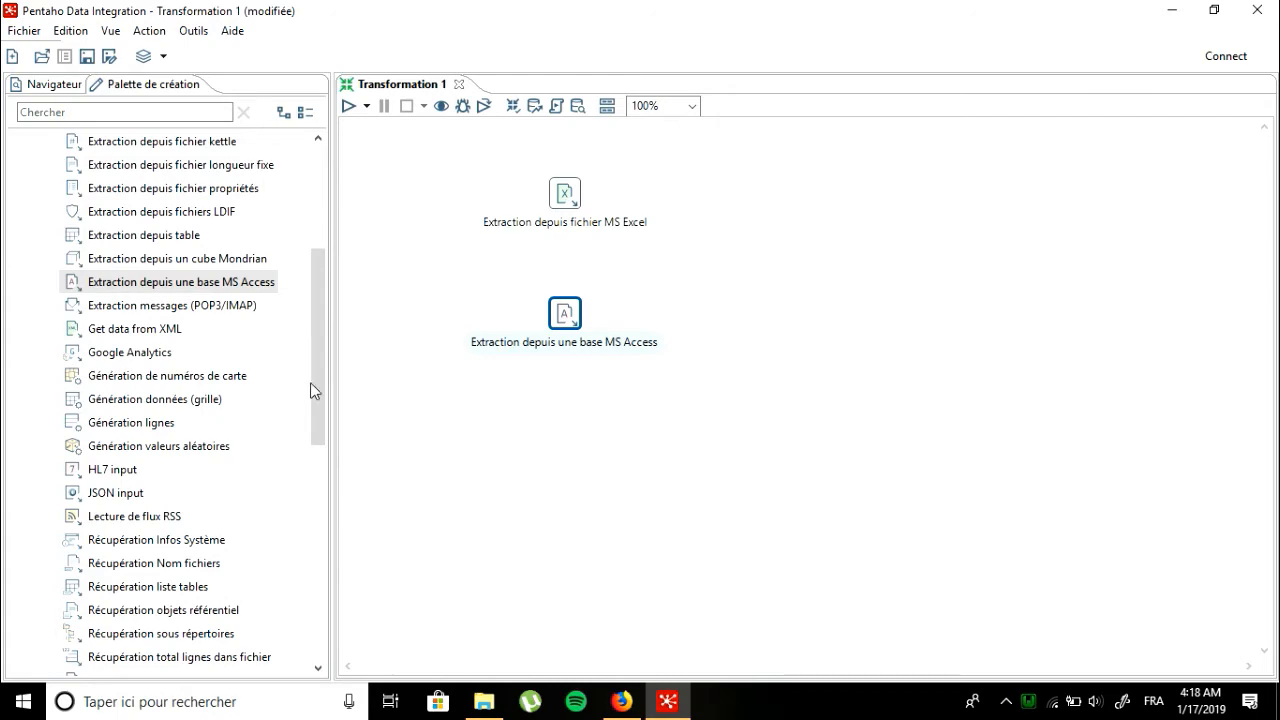
left_click_drag(315, 385, 333, 422)
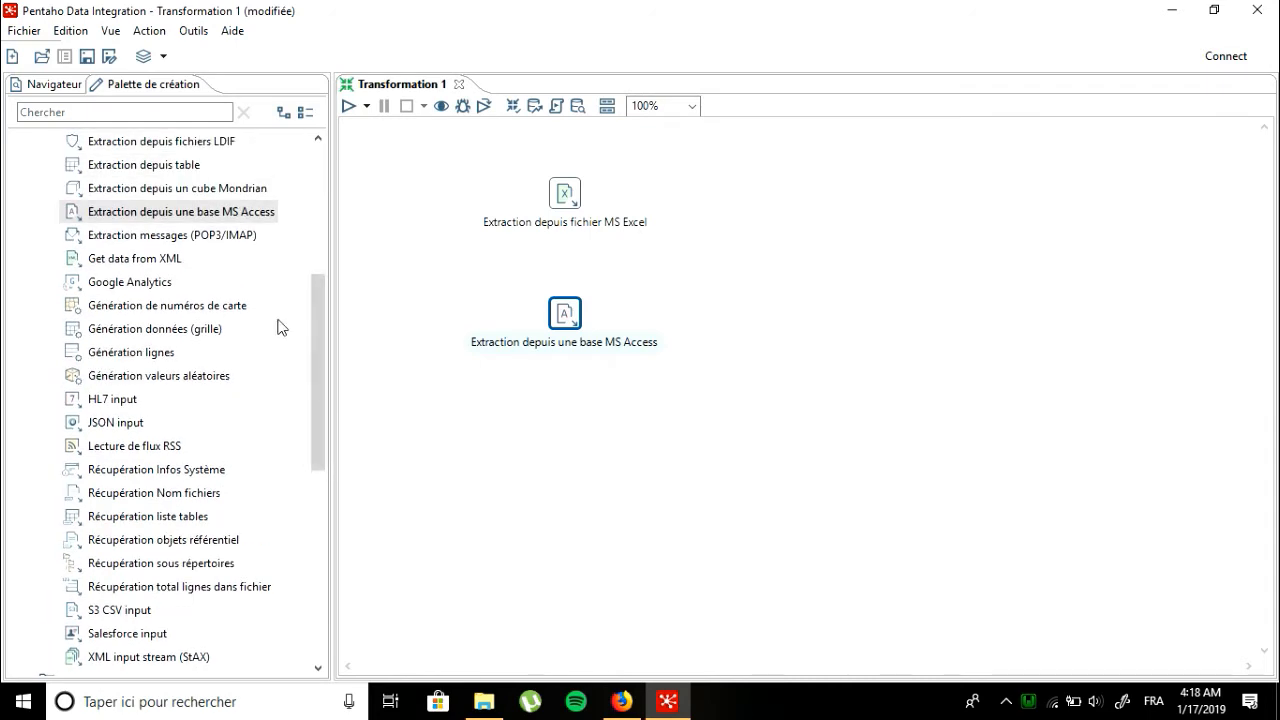
left_click_drag(180, 166, 579, 463)
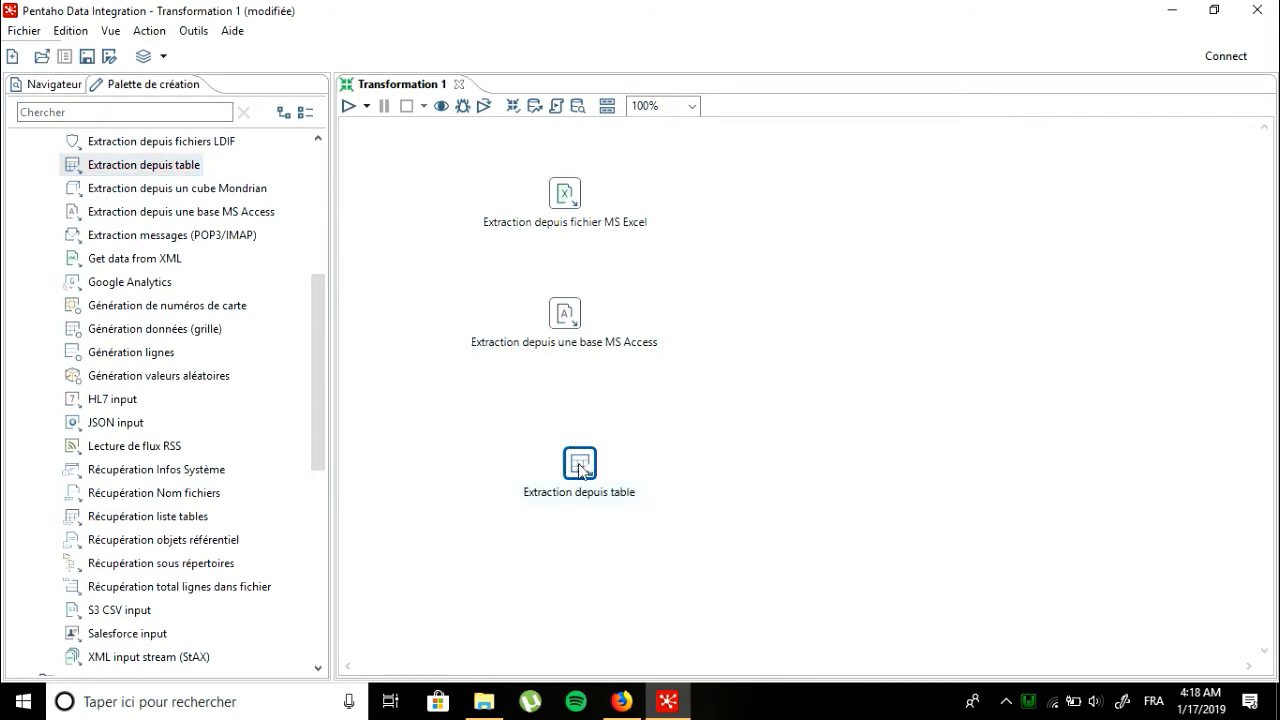
double_click(580, 465)
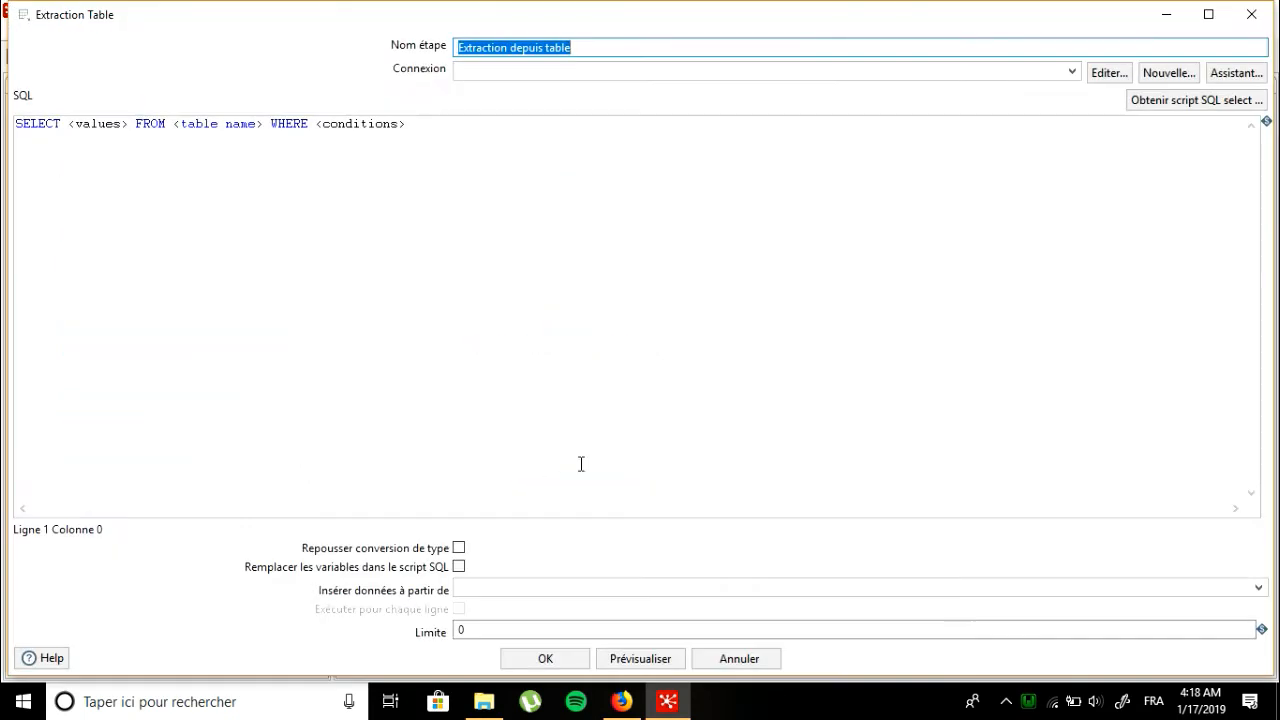
Step: Switch to phpMyAdmin in Firefox and open the country table of the etl database
left_click(621, 701)
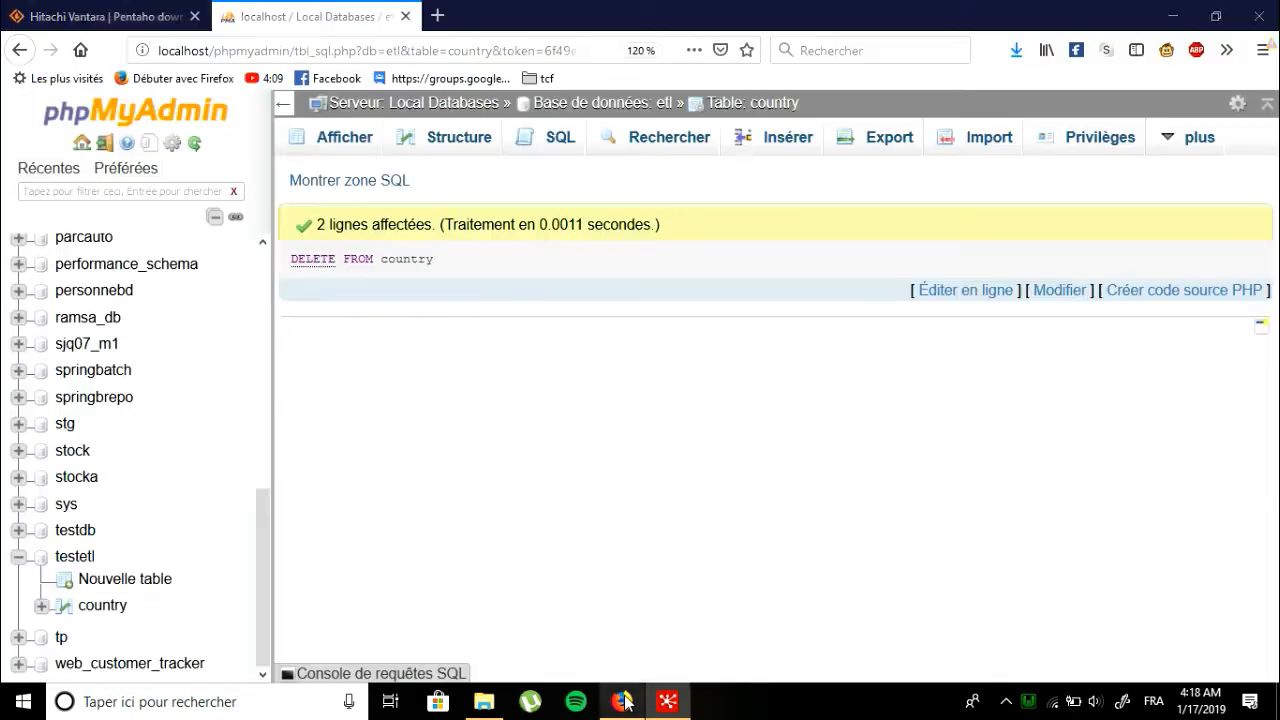
left_click_drag(265, 523, 261, 271)
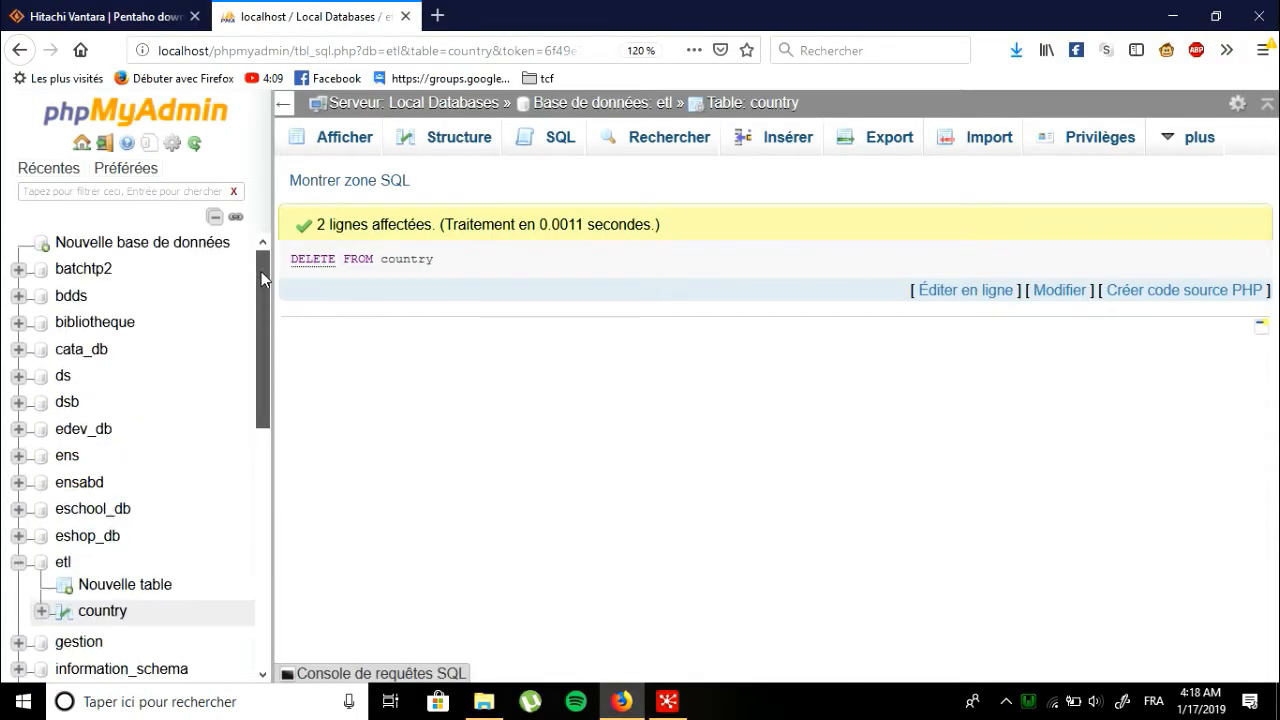
left_click(95, 612)
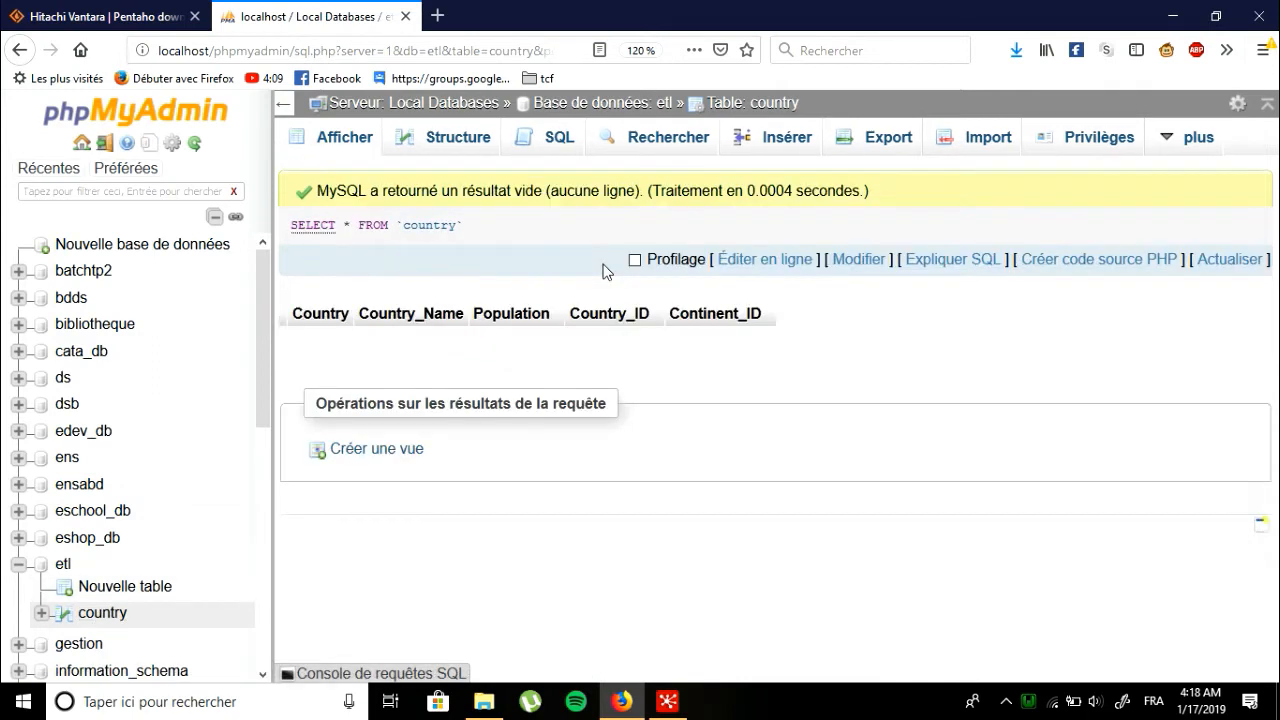
Step: Fill a new country row with Country MA, Country_Name Maroc, Population 30000000, Country_ID 22 and Continent_ID 60
left_click(783, 154)
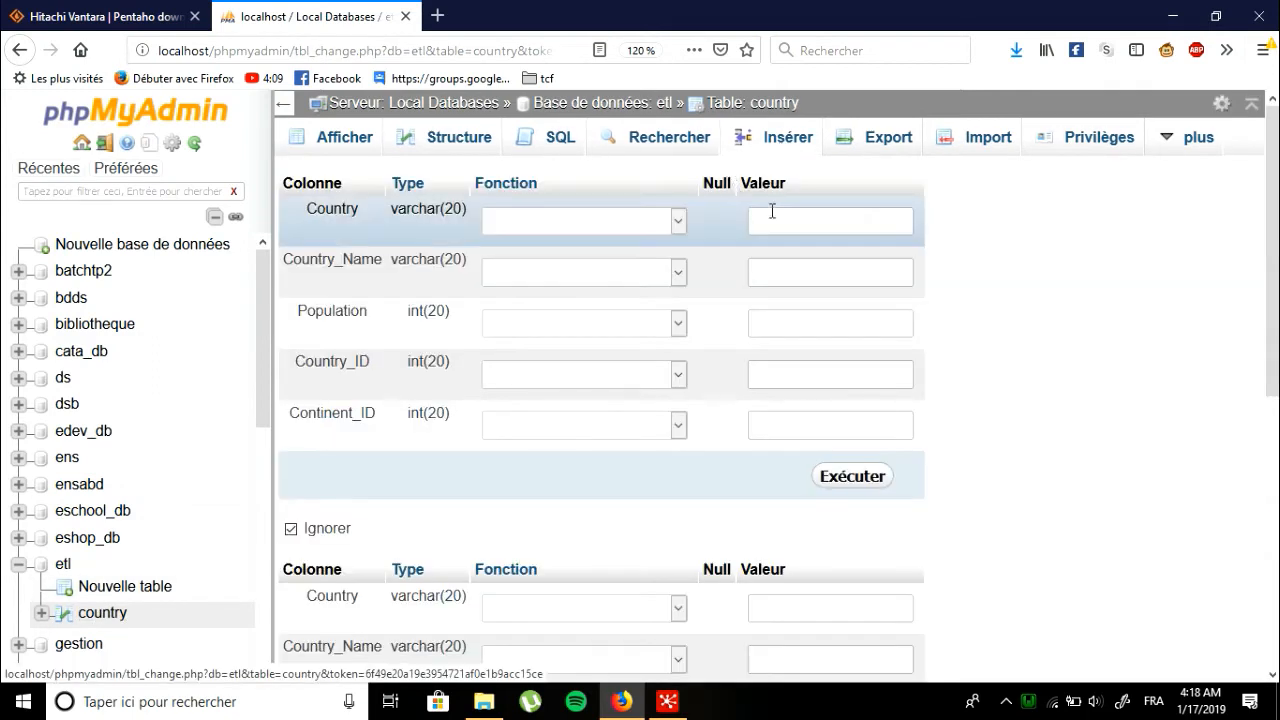
left_click(775, 213)
type("M")
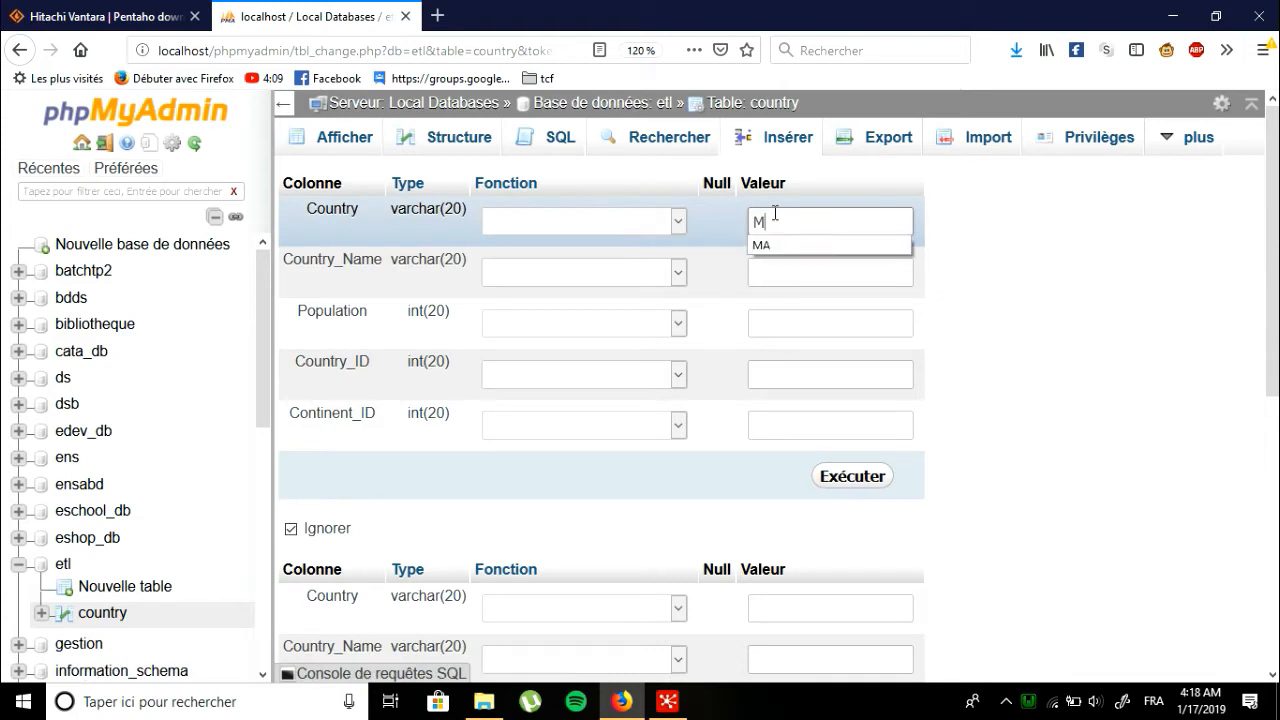
type("A")
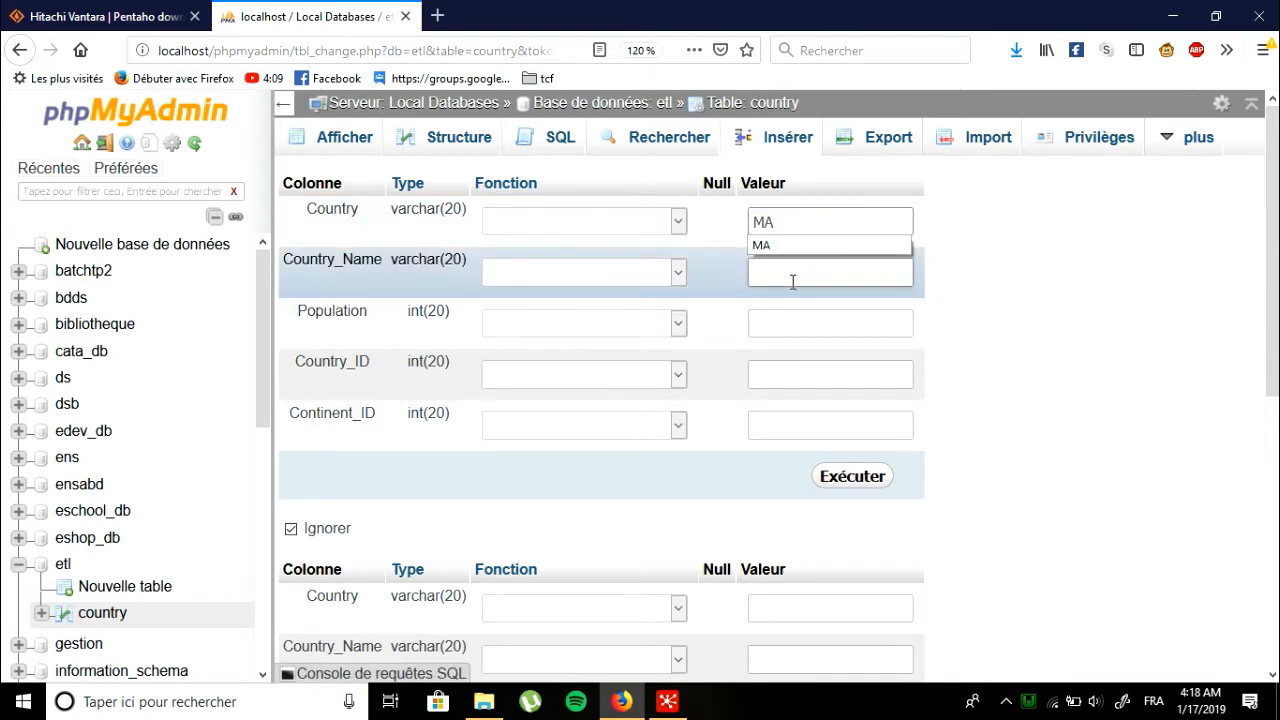
left_click(791, 273)
left_click(791, 297)
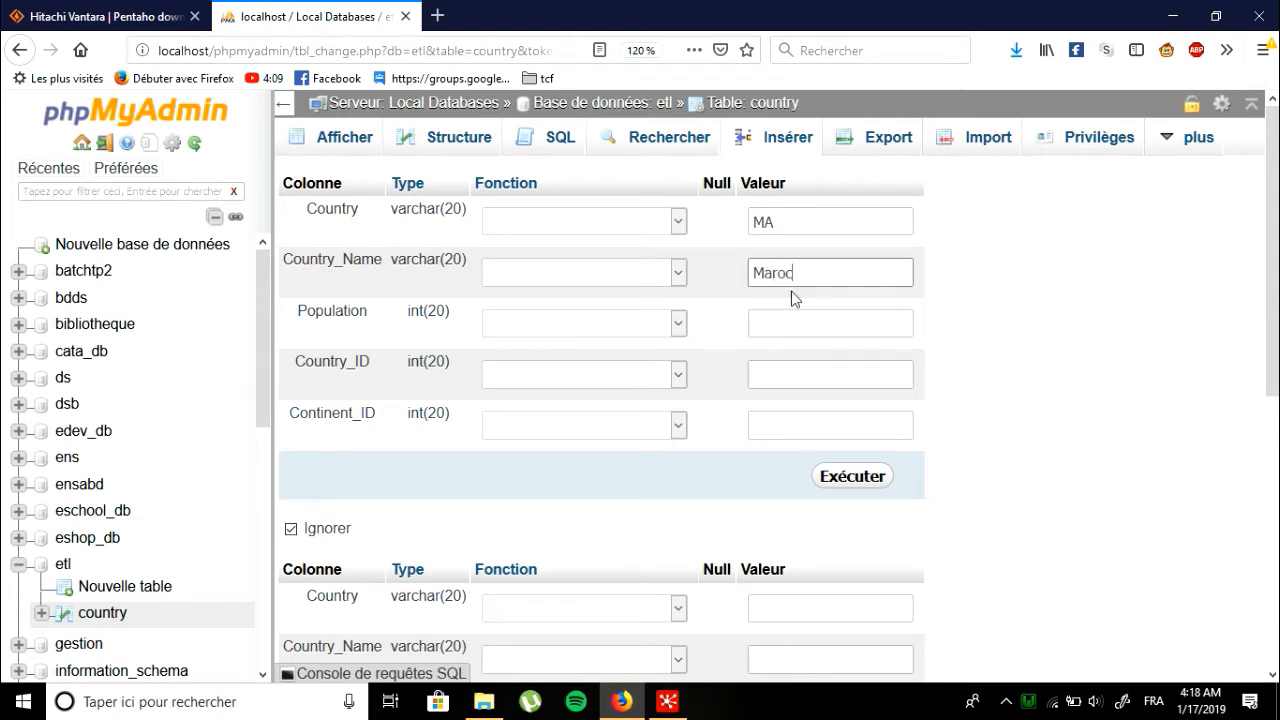
left_click(792, 320)
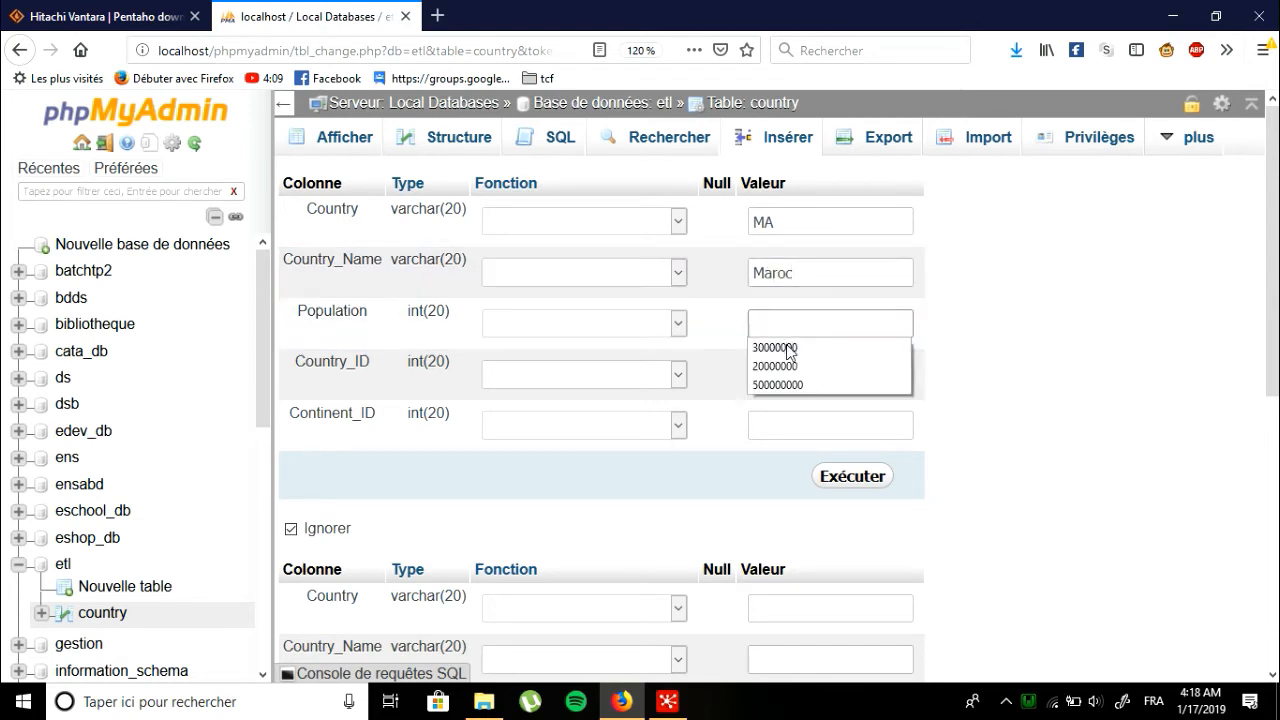
left_click(791, 346)
left_click(791, 363)
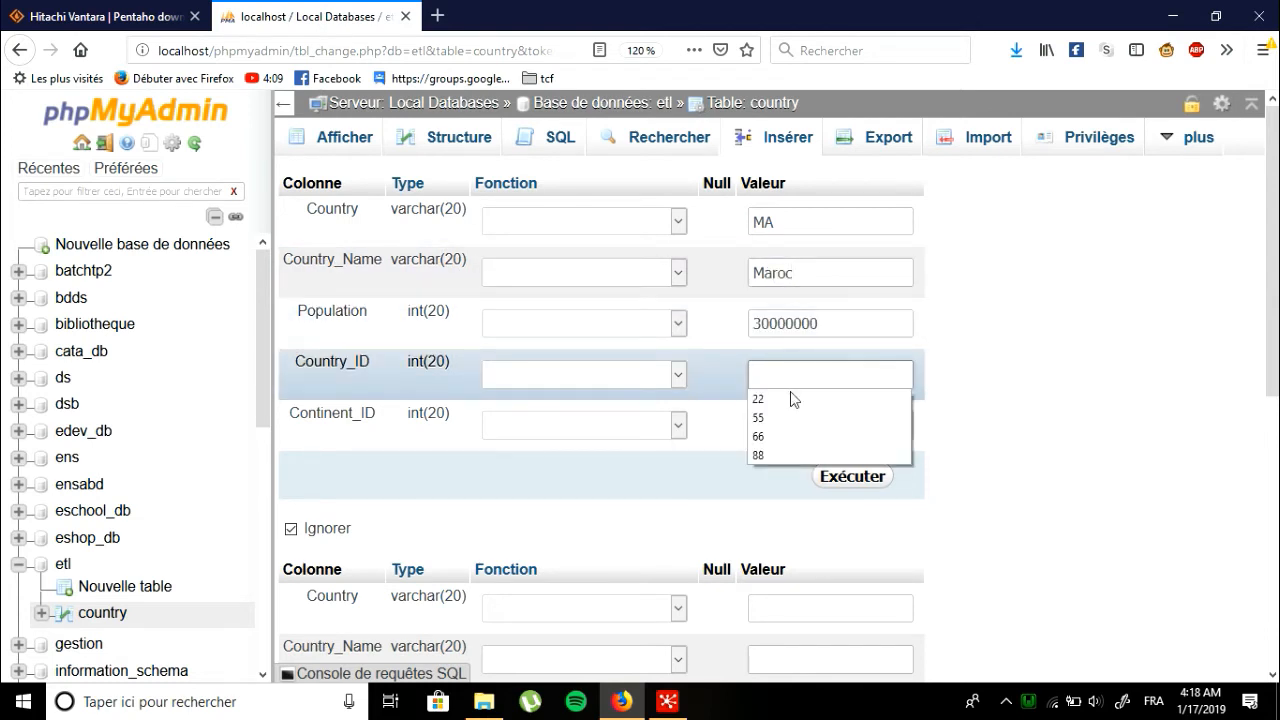
left_click(794, 417)
left_click(794, 418)
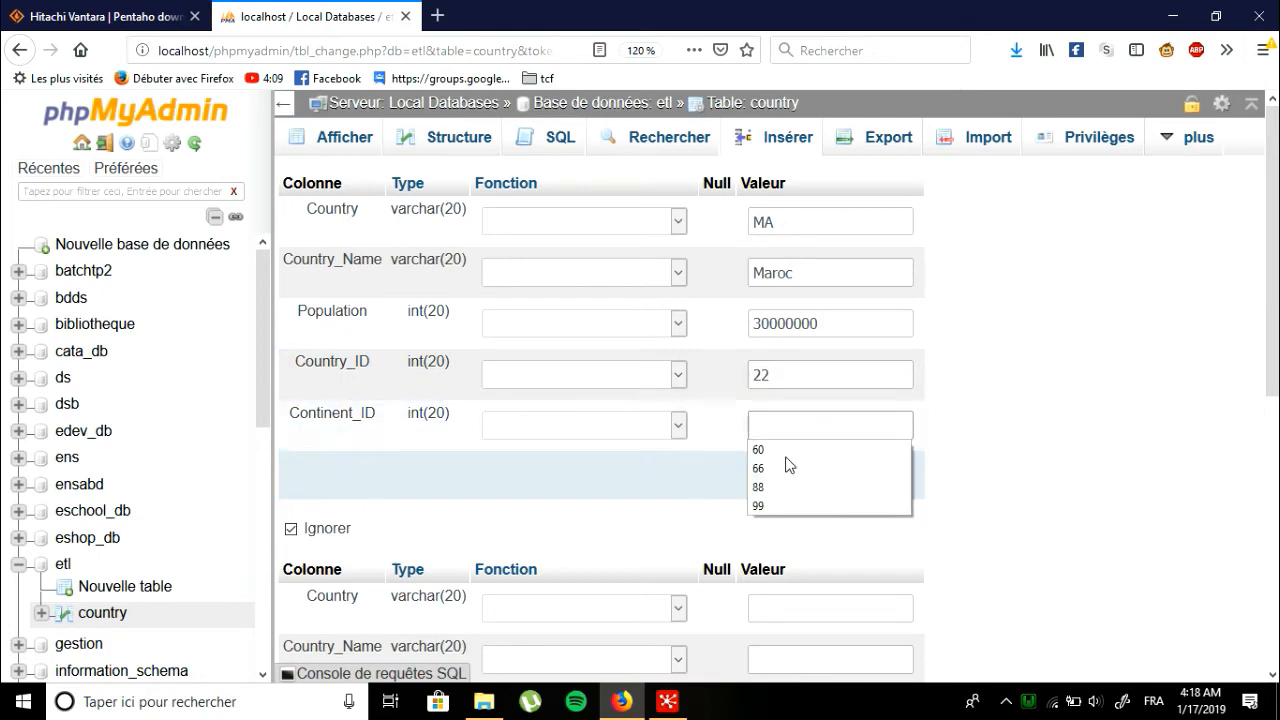
left_click(778, 452)
Step: Fill the second new country row with Country ALG, Country_Name Algerie, Population 50000000, Country_ID 60 and Continent_ID 30
scroll(960, 423, "down", 5)
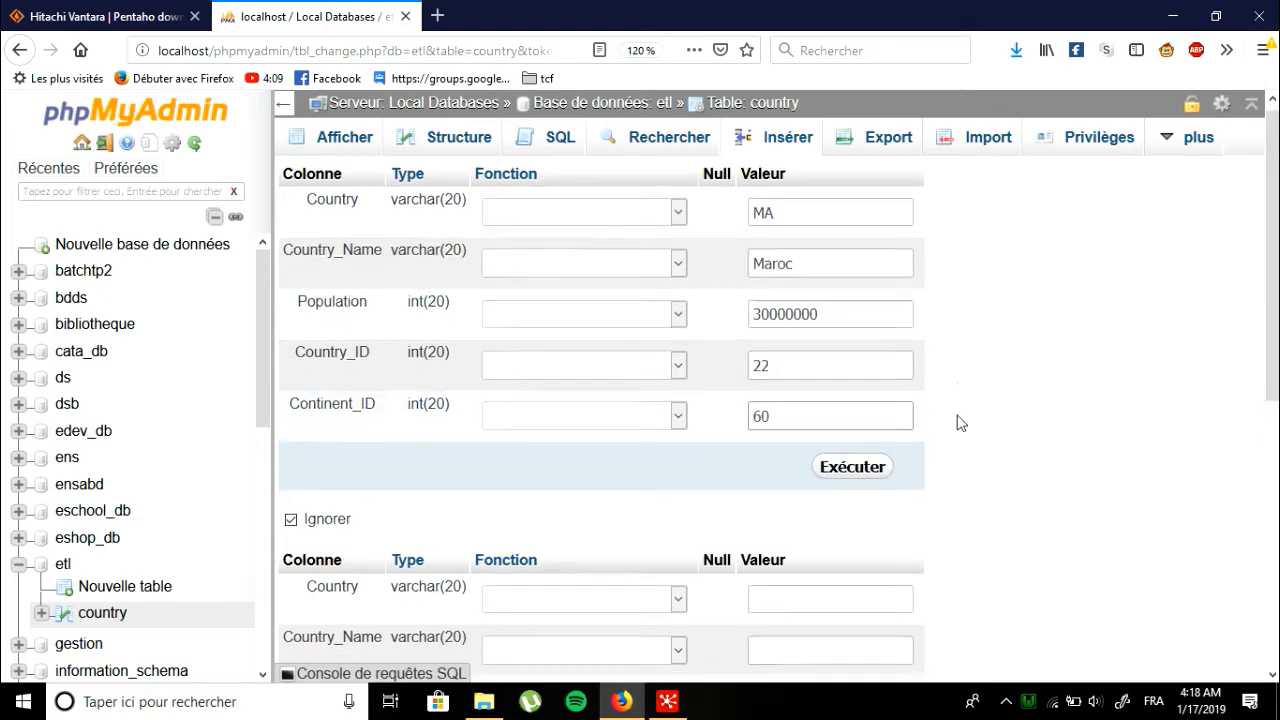
left_click(761, 200)
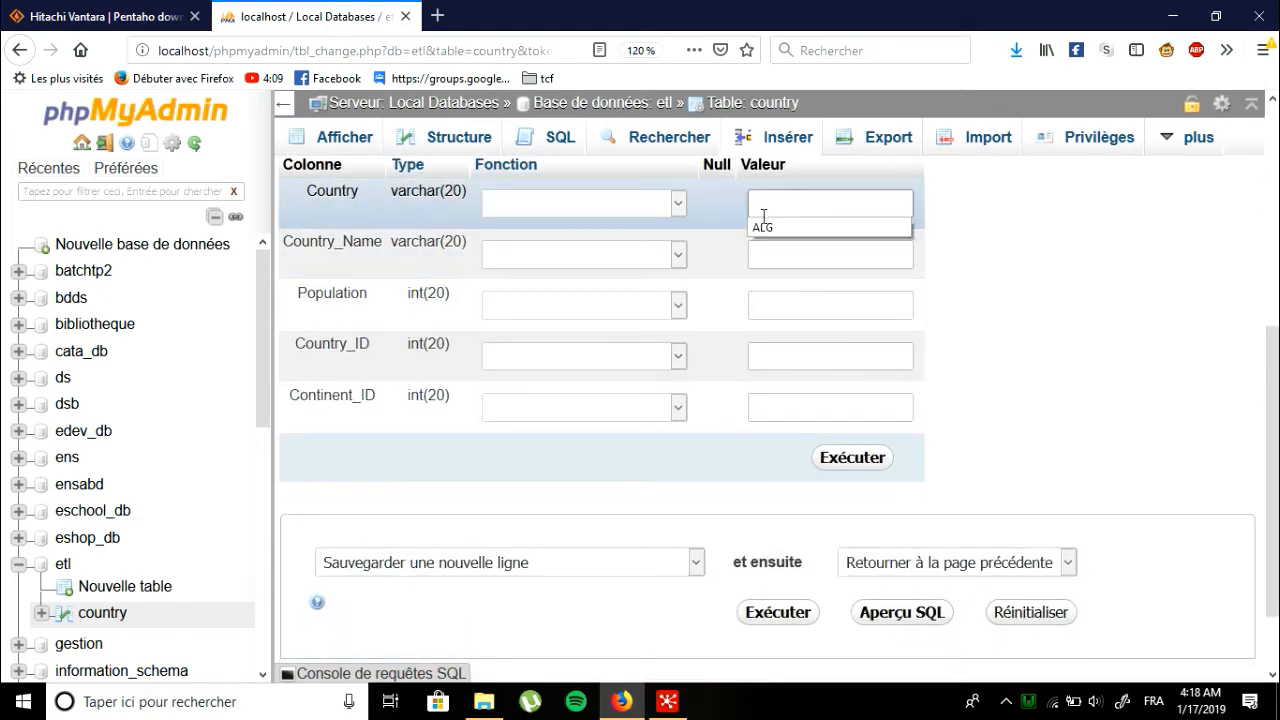
left_click(771, 237)
left_click(786, 252)
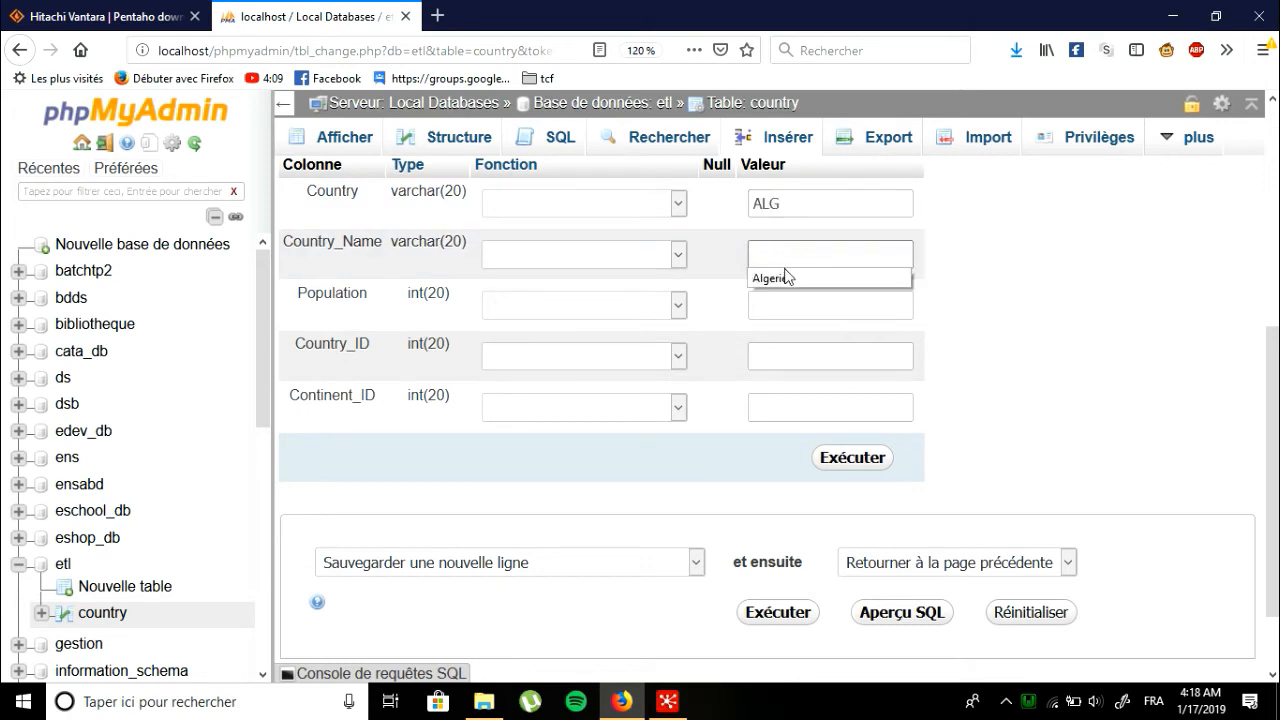
left_click(786, 277)
left_click(789, 305)
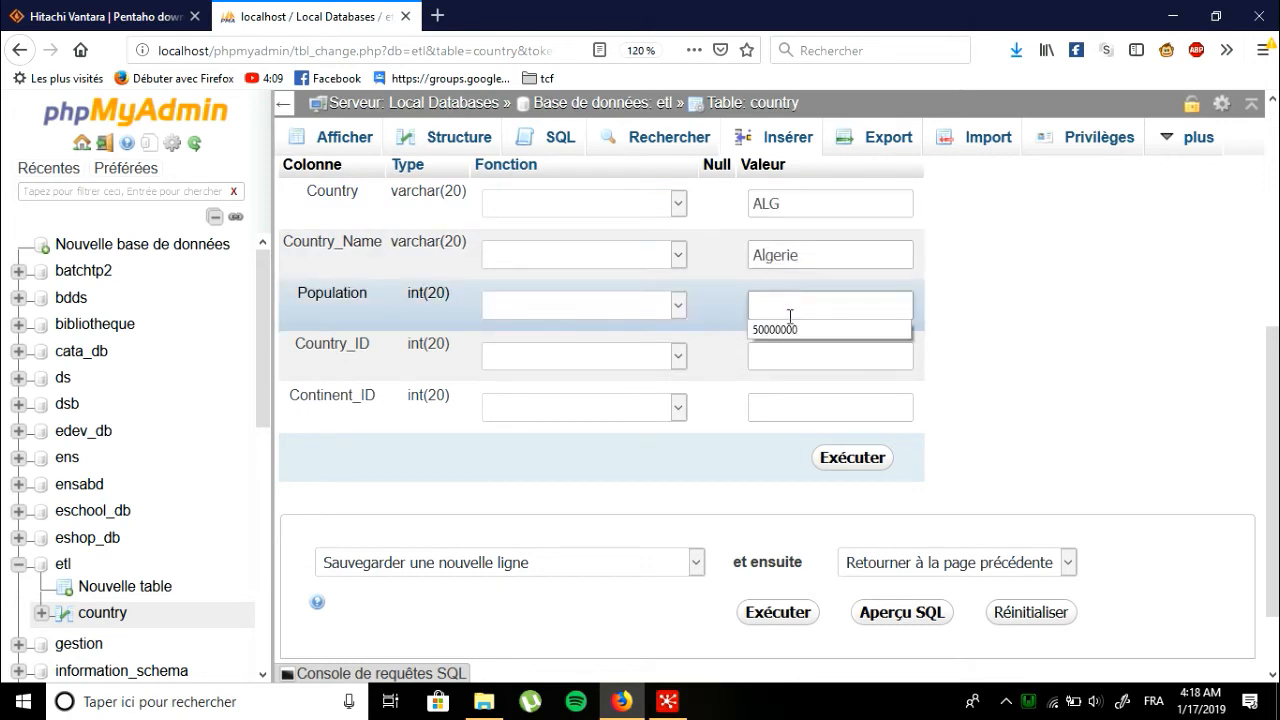
left_click(790, 332)
left_click(790, 357)
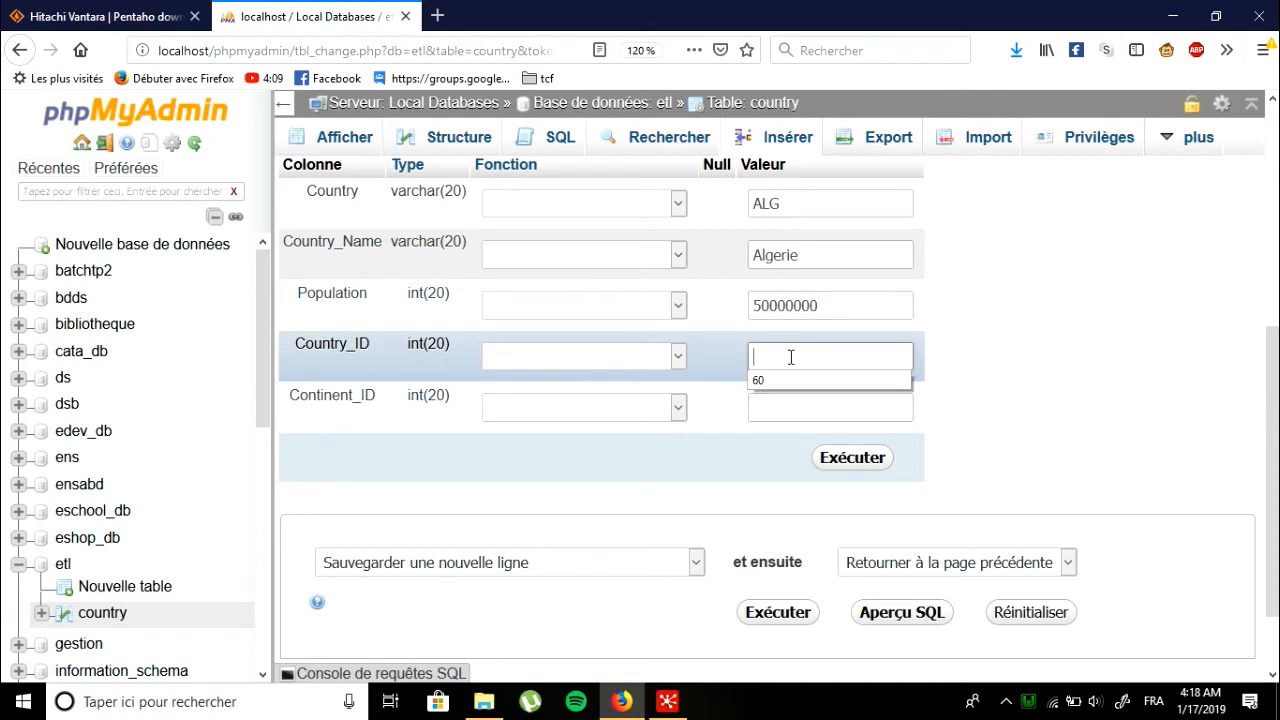
left_click(786, 380)
left_click(783, 408)
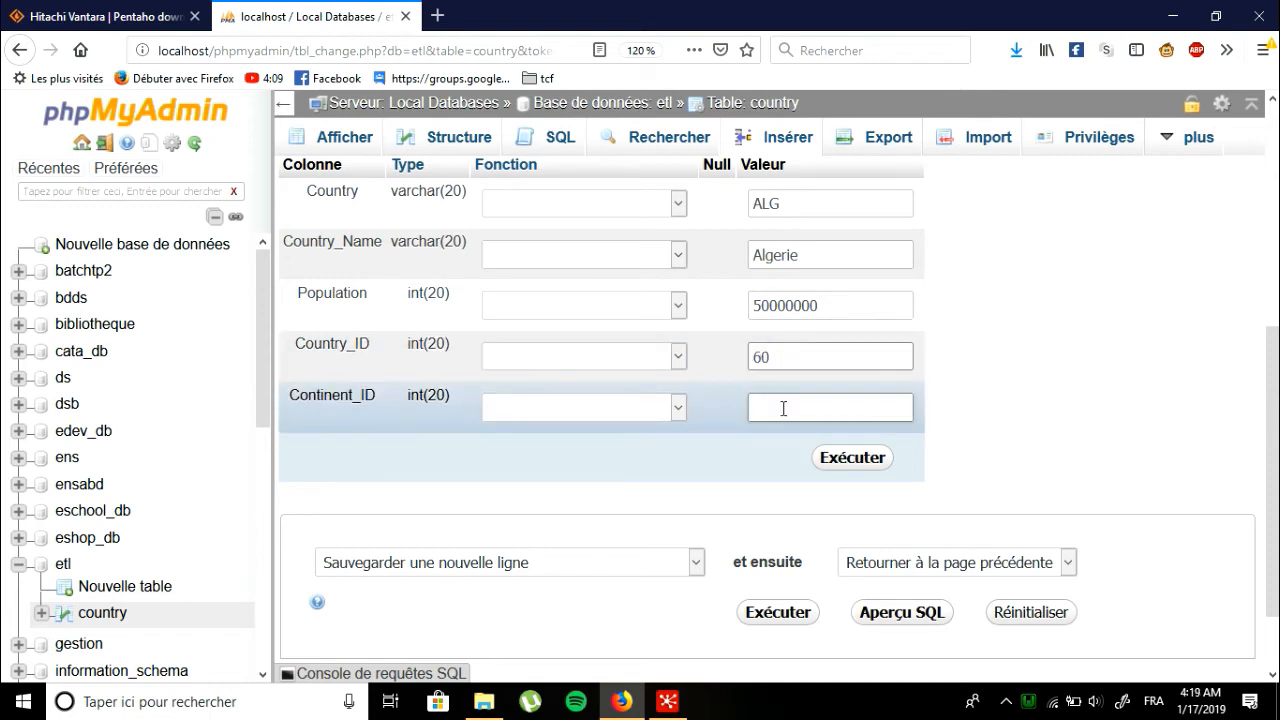
left_click(771, 438)
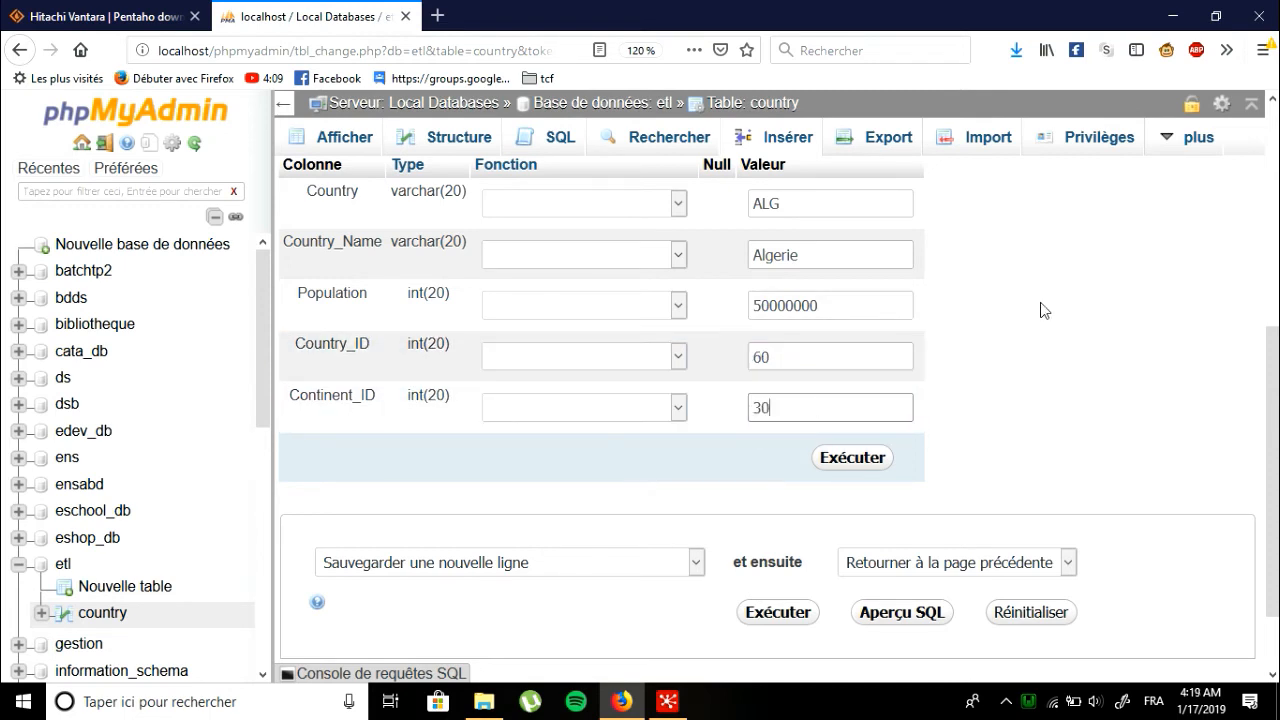
Step: Submit both new rows to the database and display the contents of the country table
scroll(1040, 310, "up", 5)
scroll(1040, 310, "down", 6)
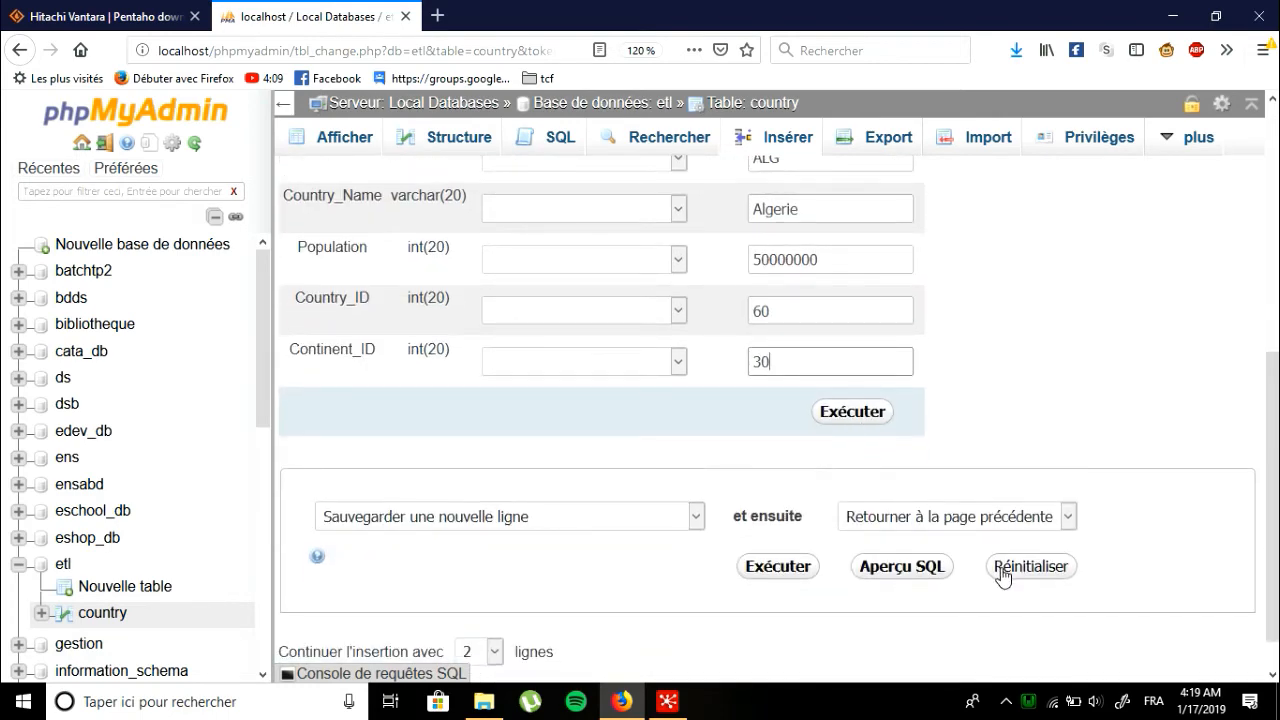
left_click(784, 572)
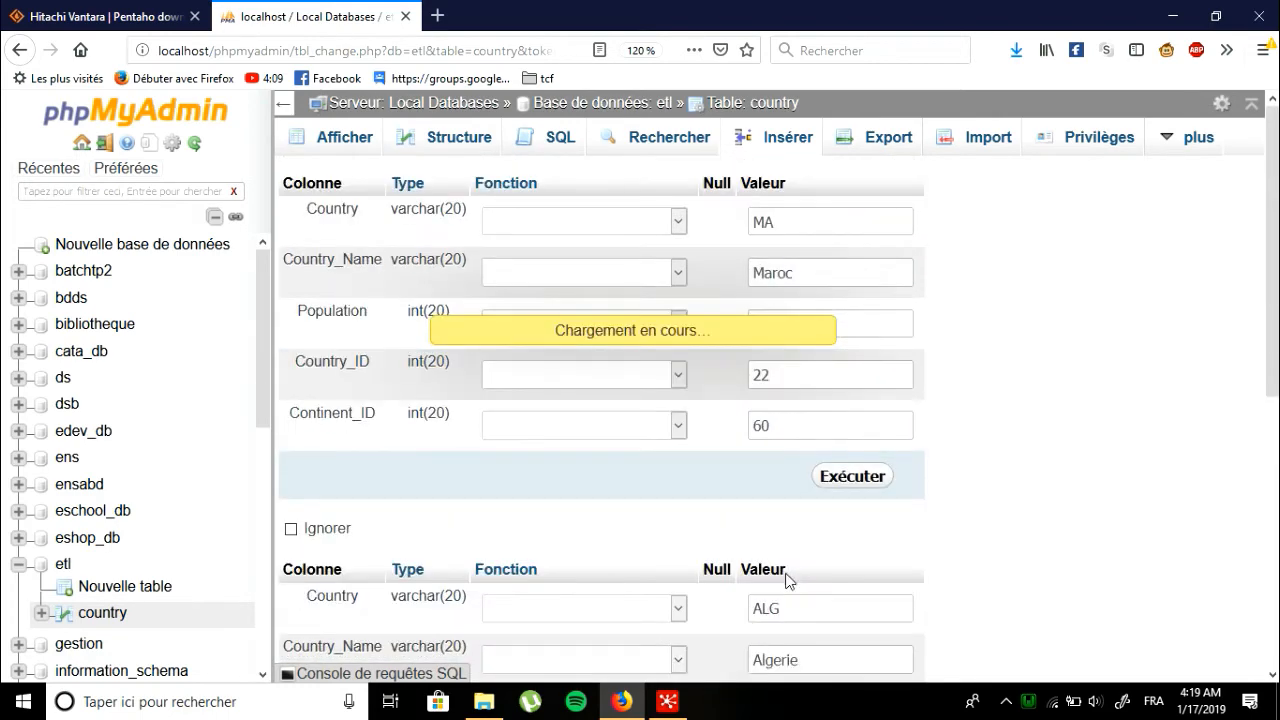
left_click(101, 613)
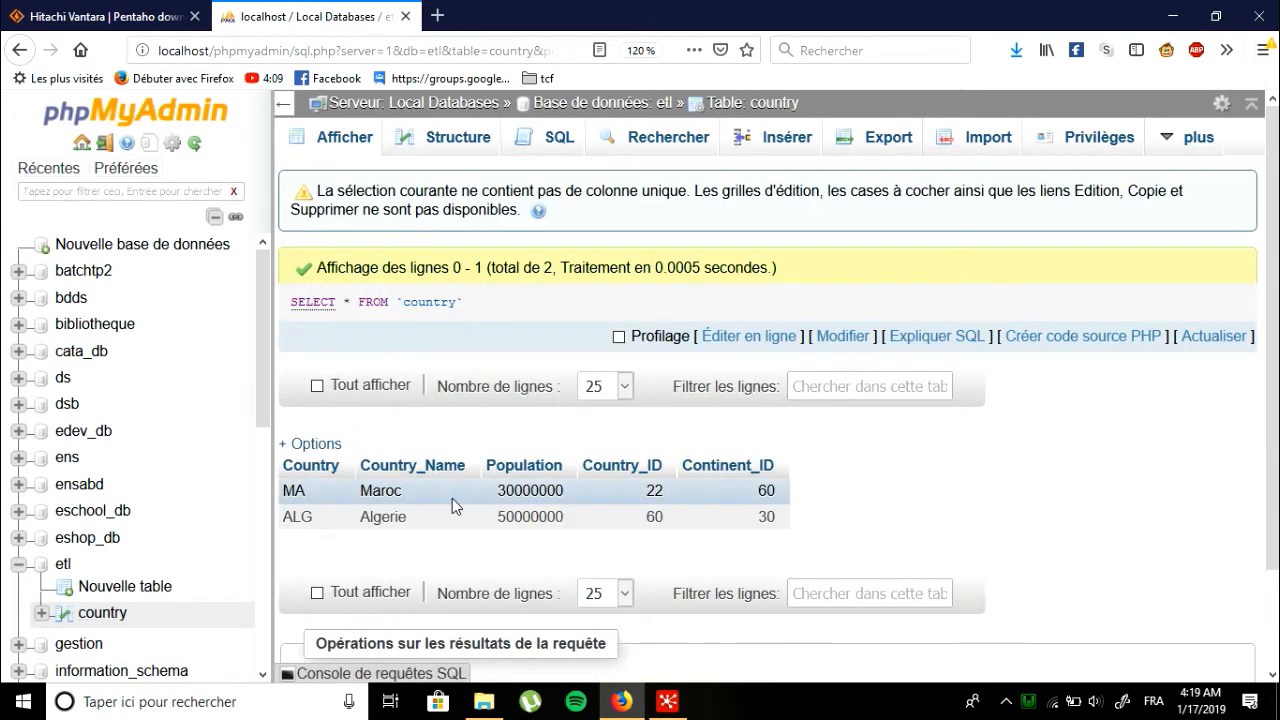
scroll(452, 498, "down", 1)
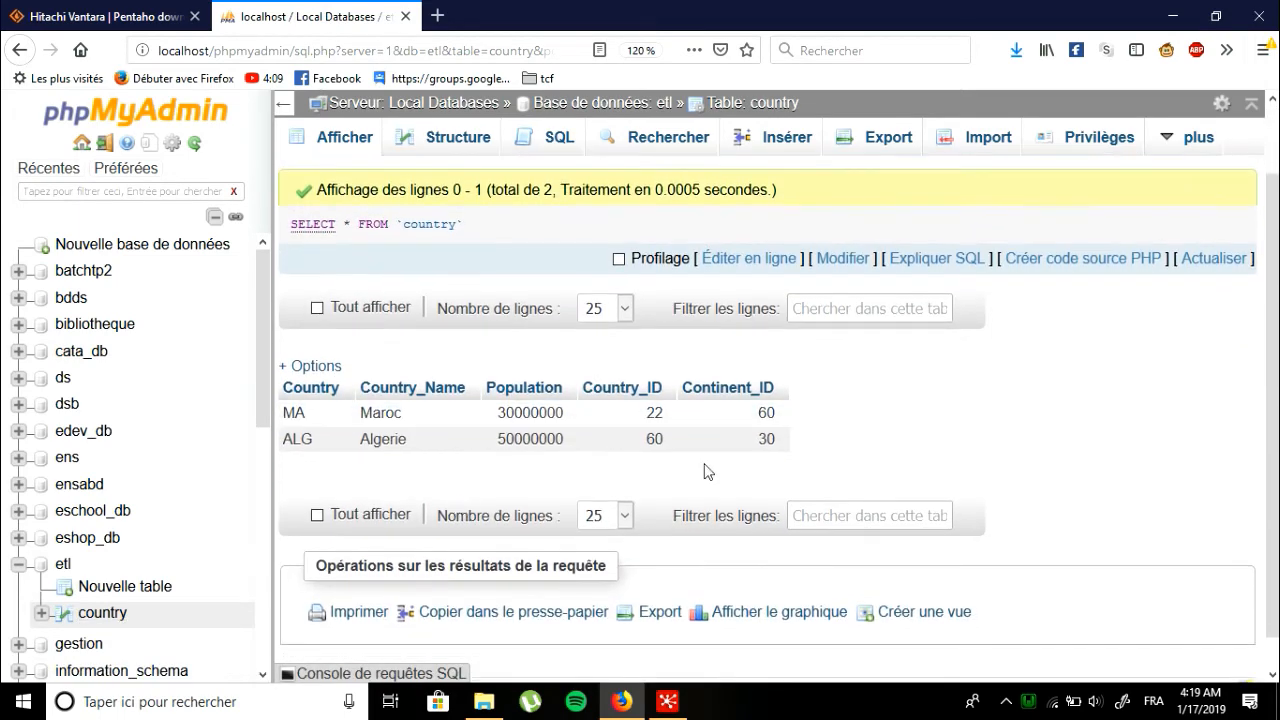
Step: Switch back to Pentaho and start a new MySQL connection named Cnx01 for the table extraction step
left_click(667, 701)
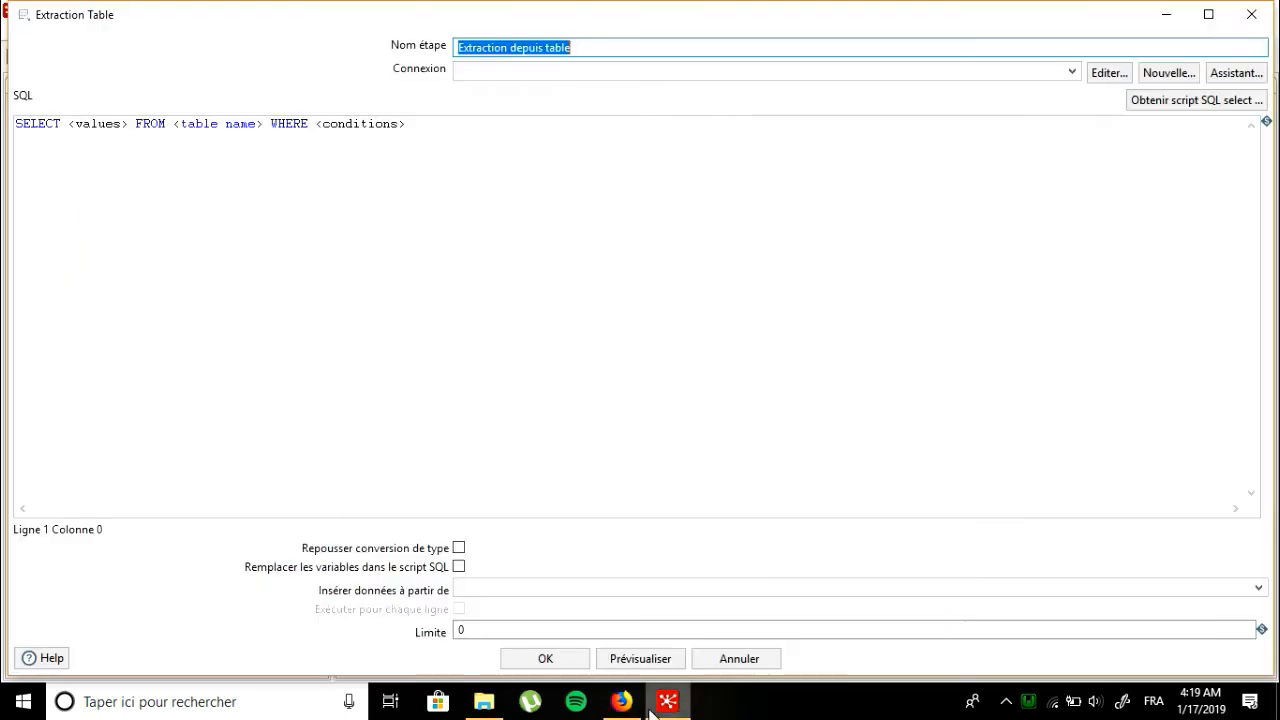
left_click(1163, 71)
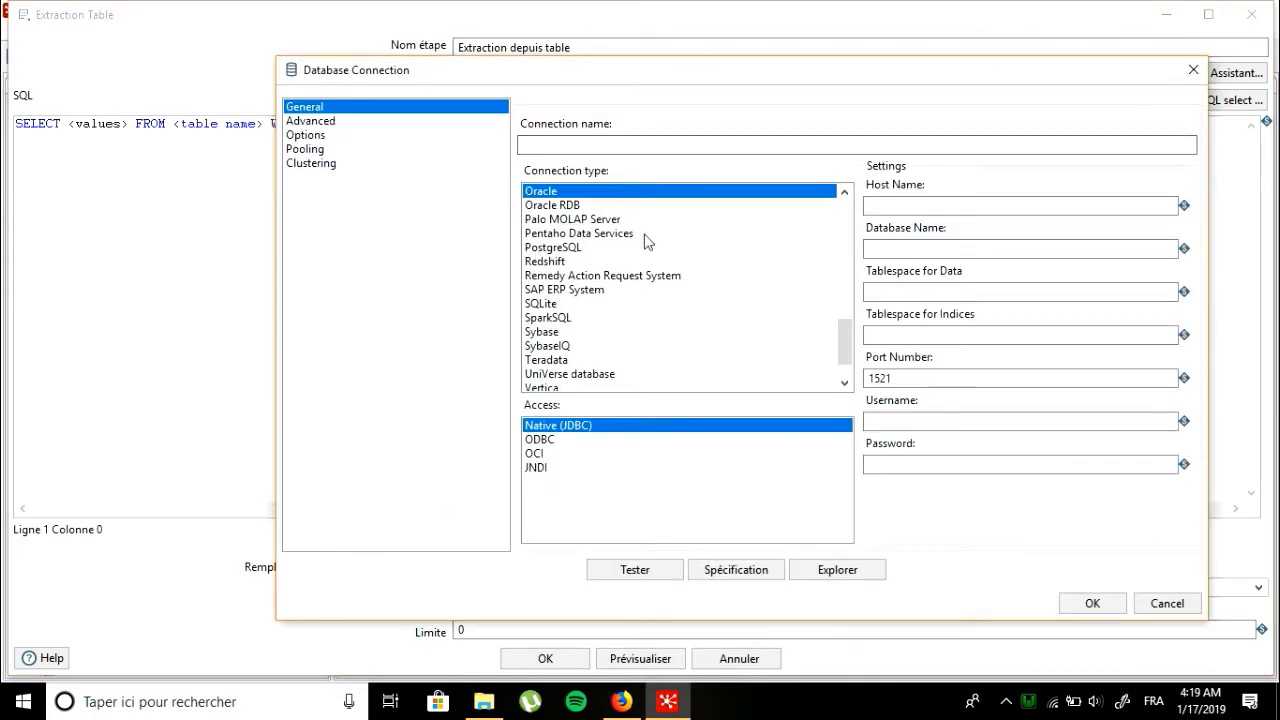
left_click_drag(840, 352, 843, 318)
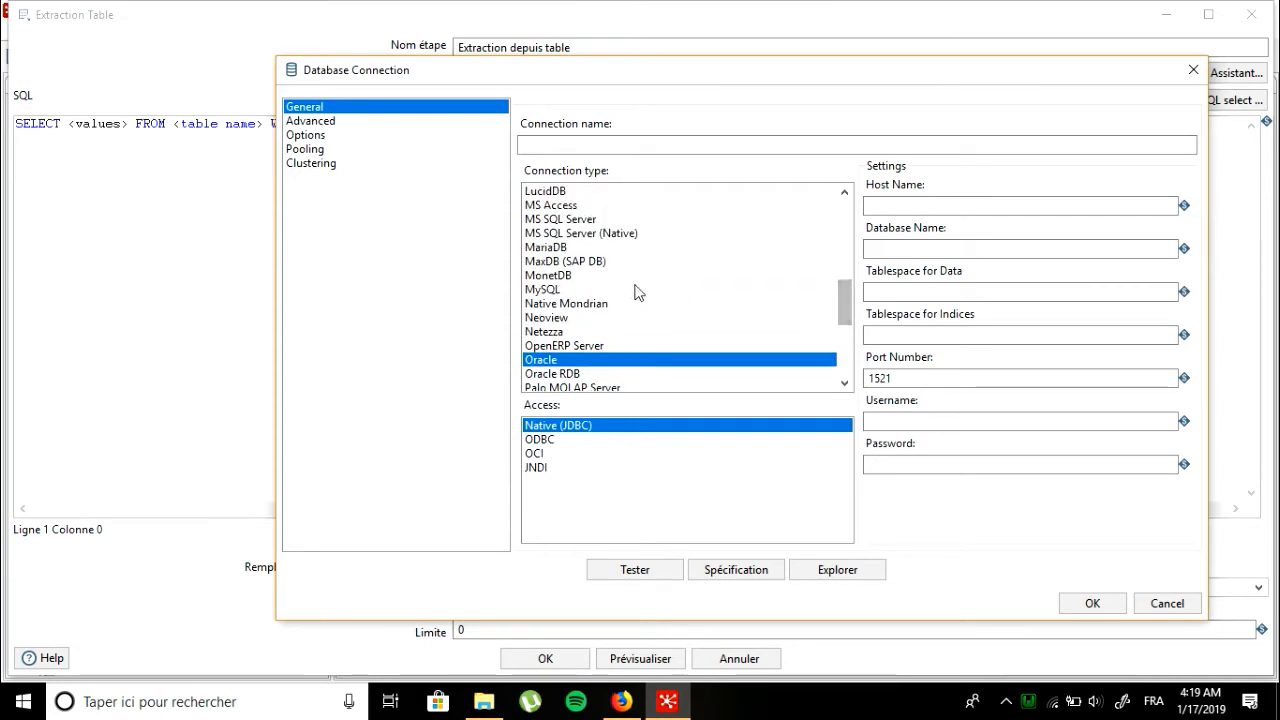
left_click(558, 289)
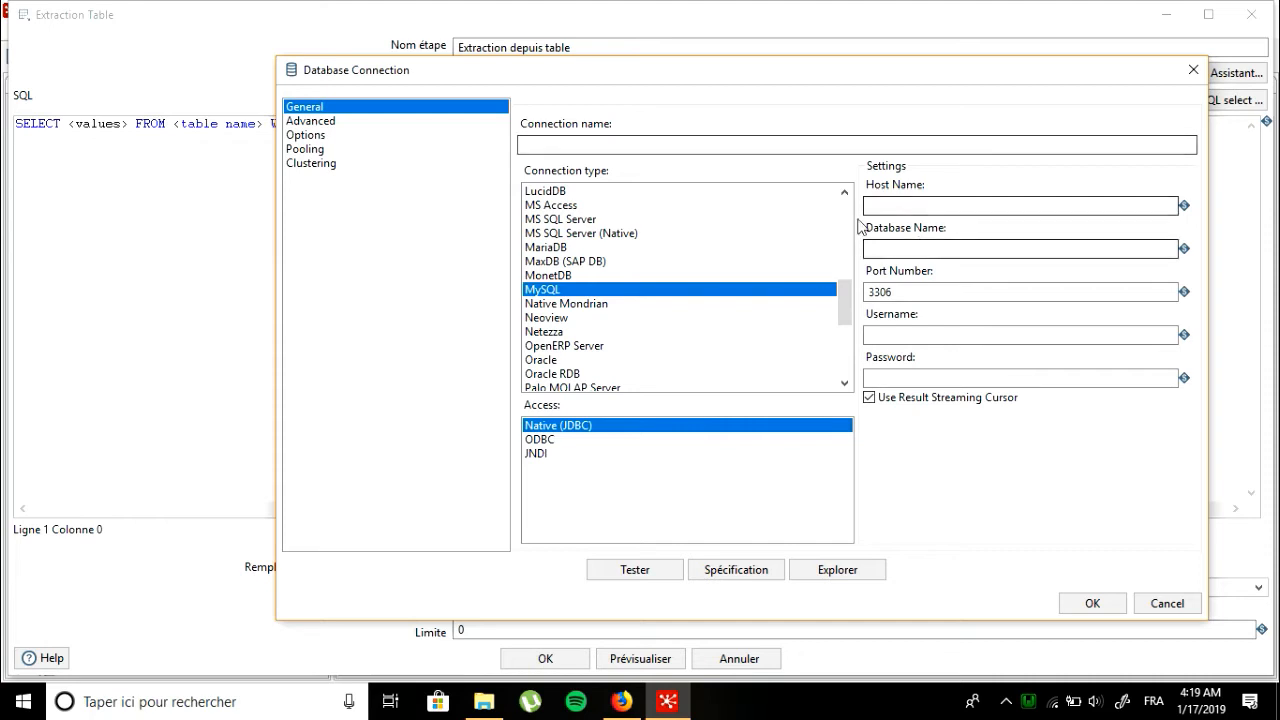
left_click(718, 144)
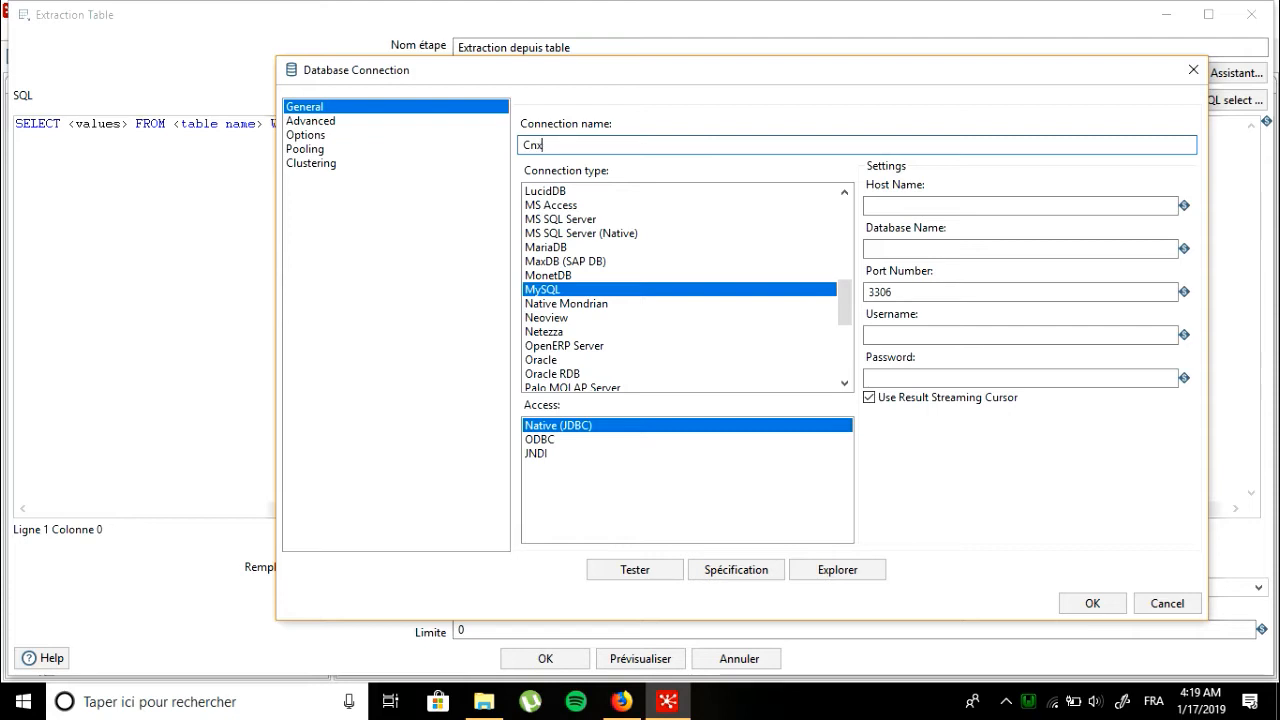
Step: Set the connection's host name to localhost, its database name to etl and its username to root
left_click(922, 204)
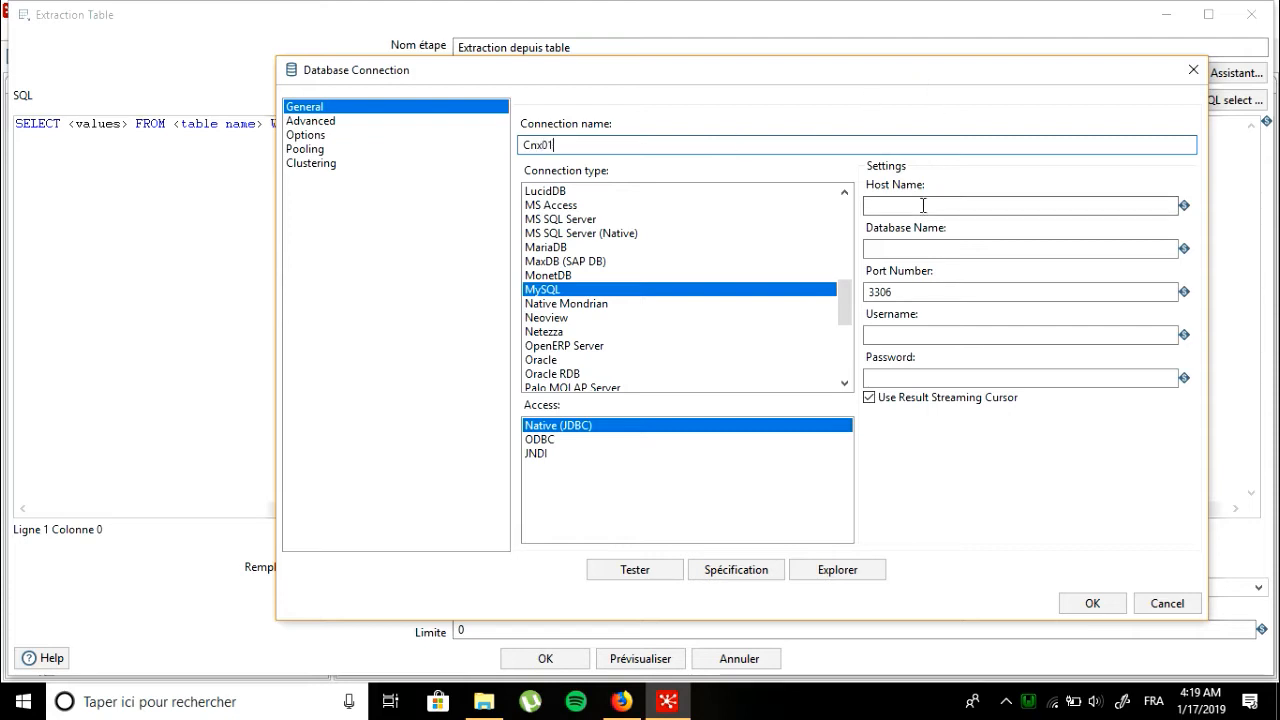
type("loc")
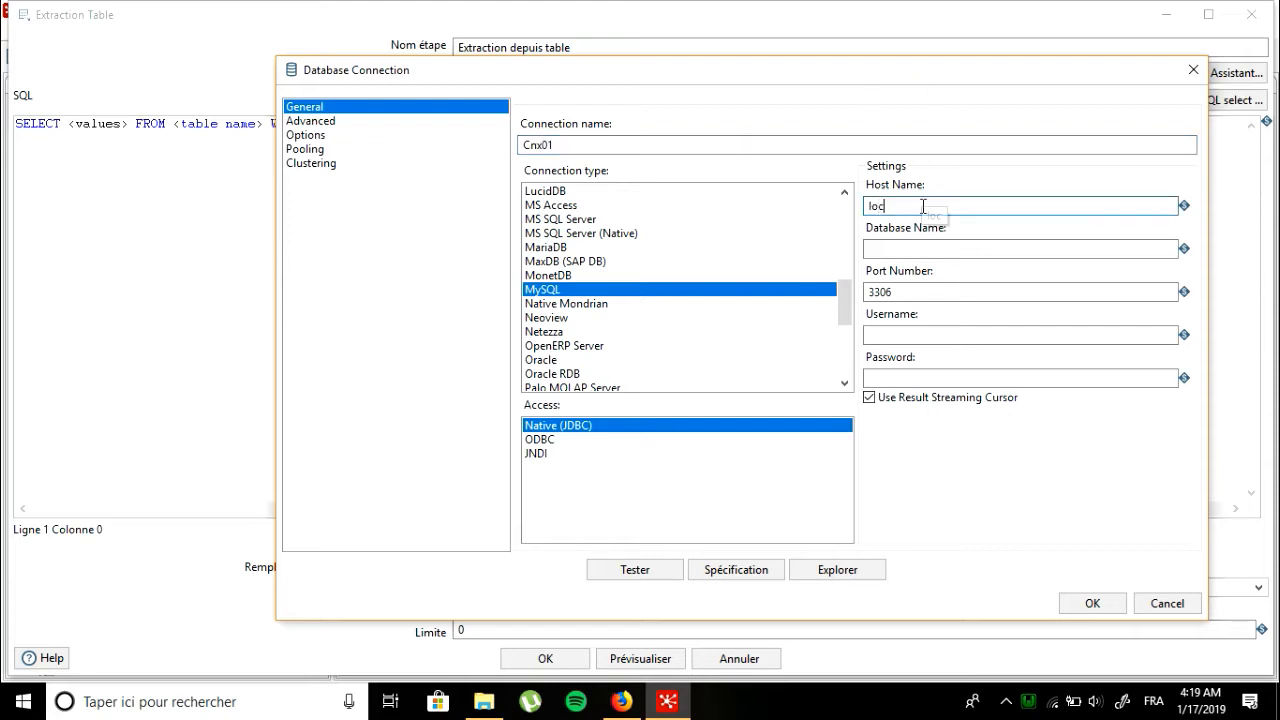
type("alhost")
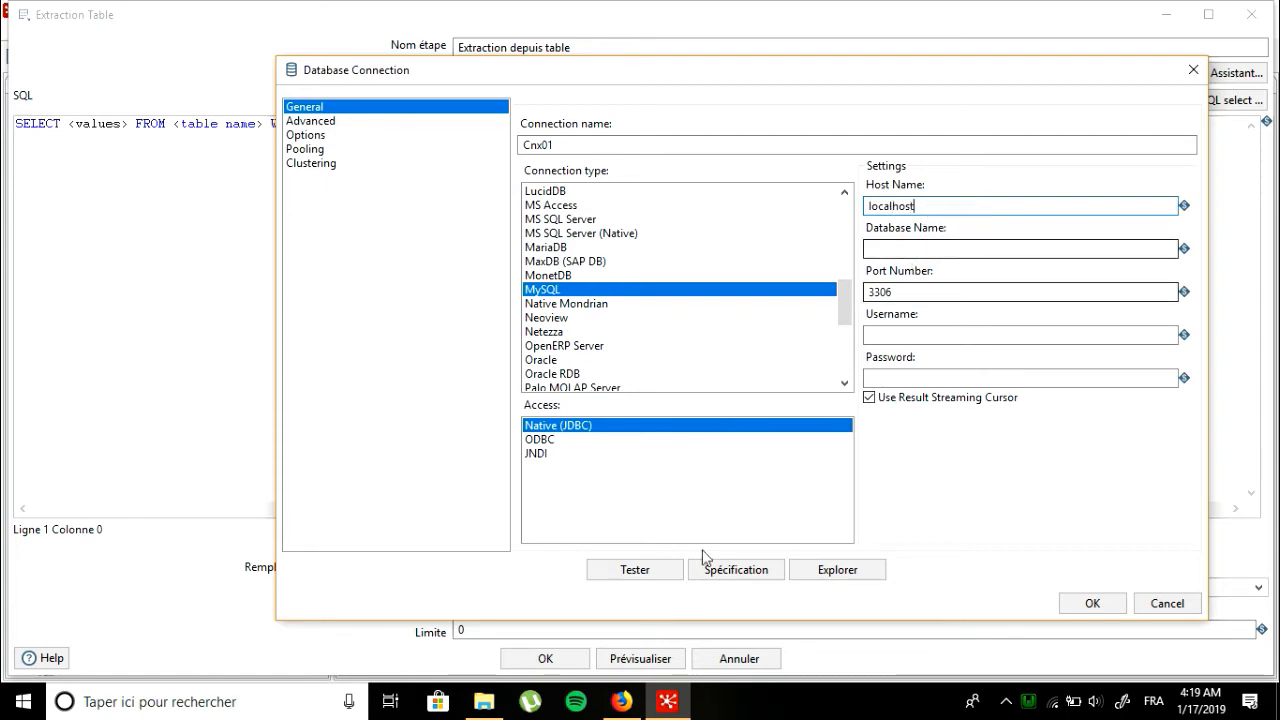
left_click(632, 703)
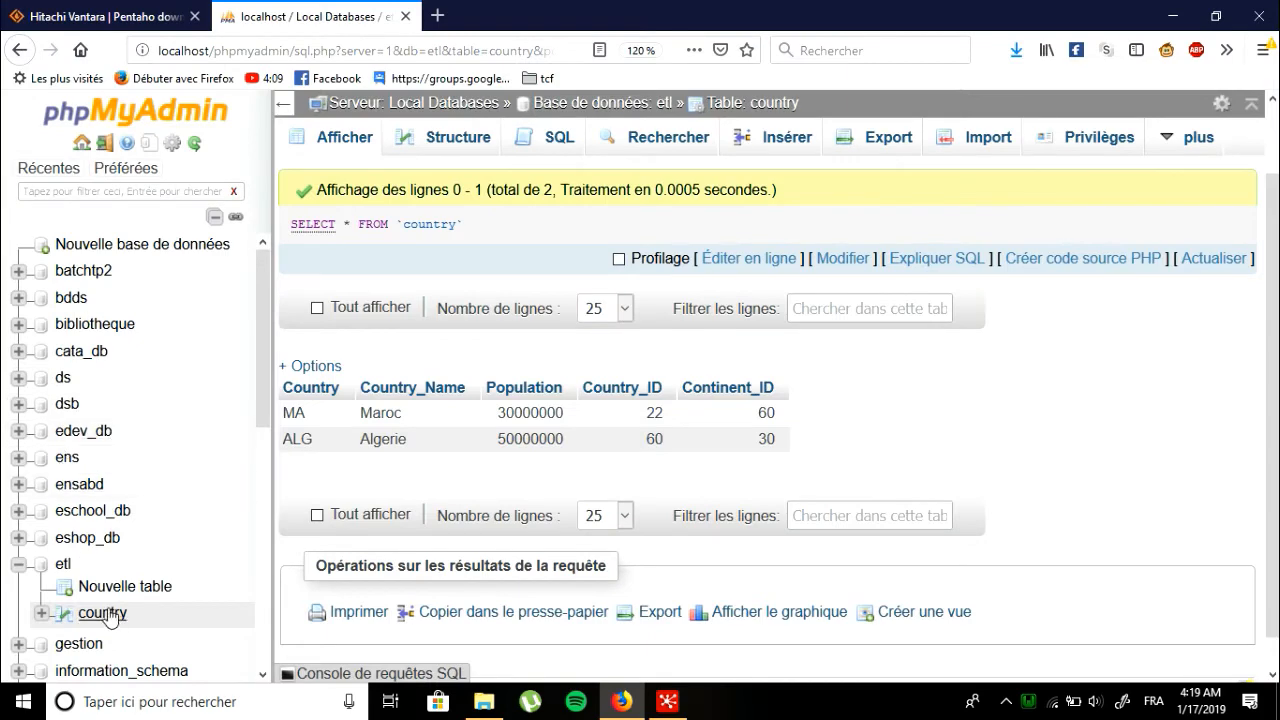
left_click(667, 701)
left_click(939, 246)
type("et")
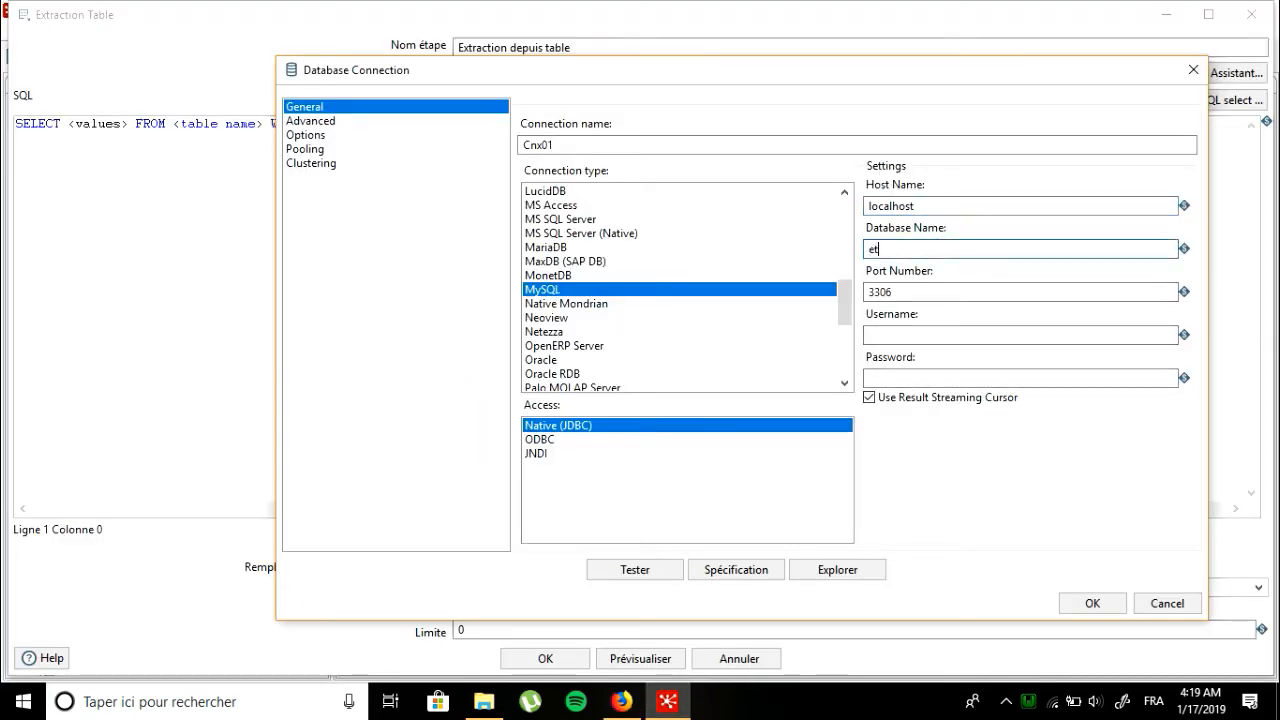
type("l")
left_click(878, 333)
type("roo")
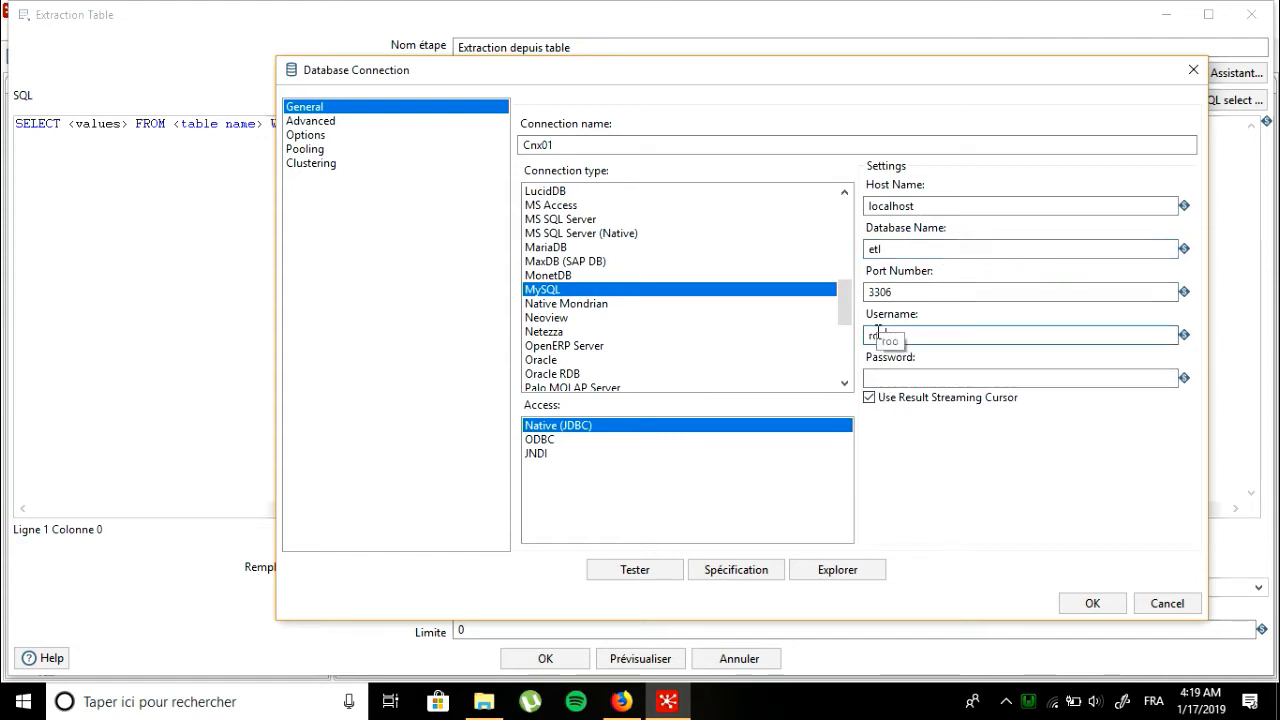
type("t")
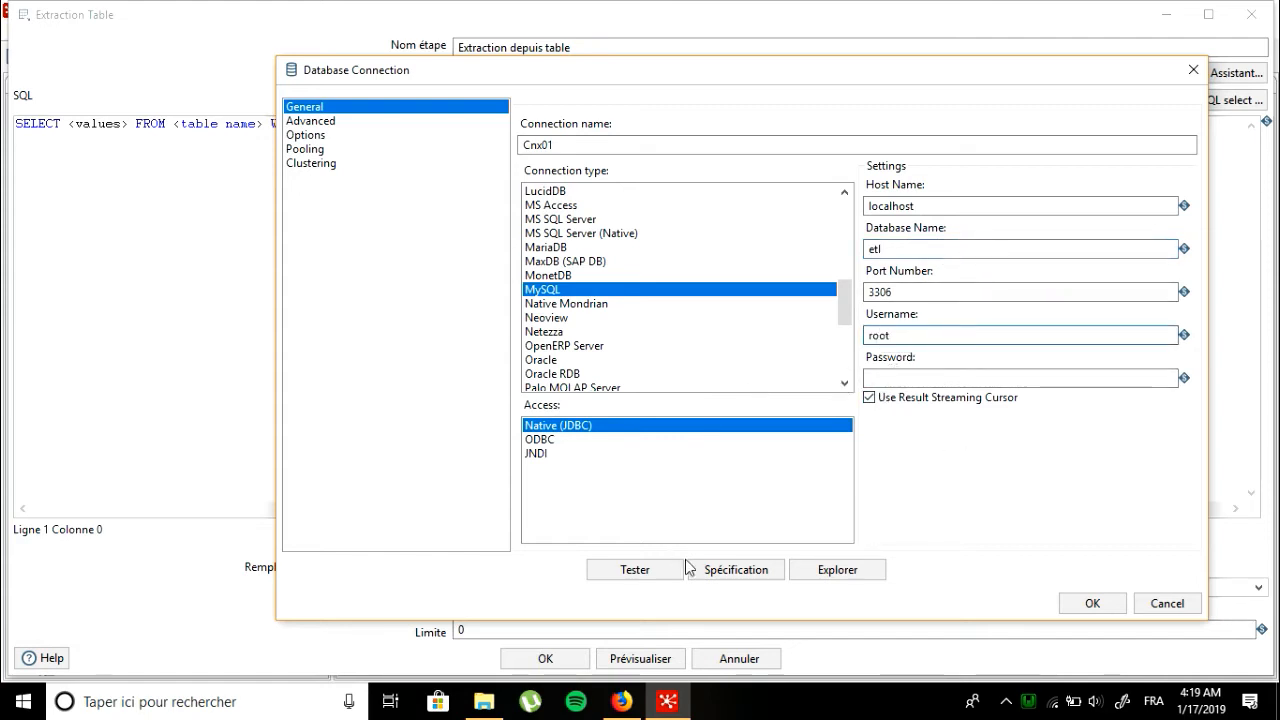
Step: Test the Cnx01 connection and save it as the connection of the table extraction step
left_click(642, 577)
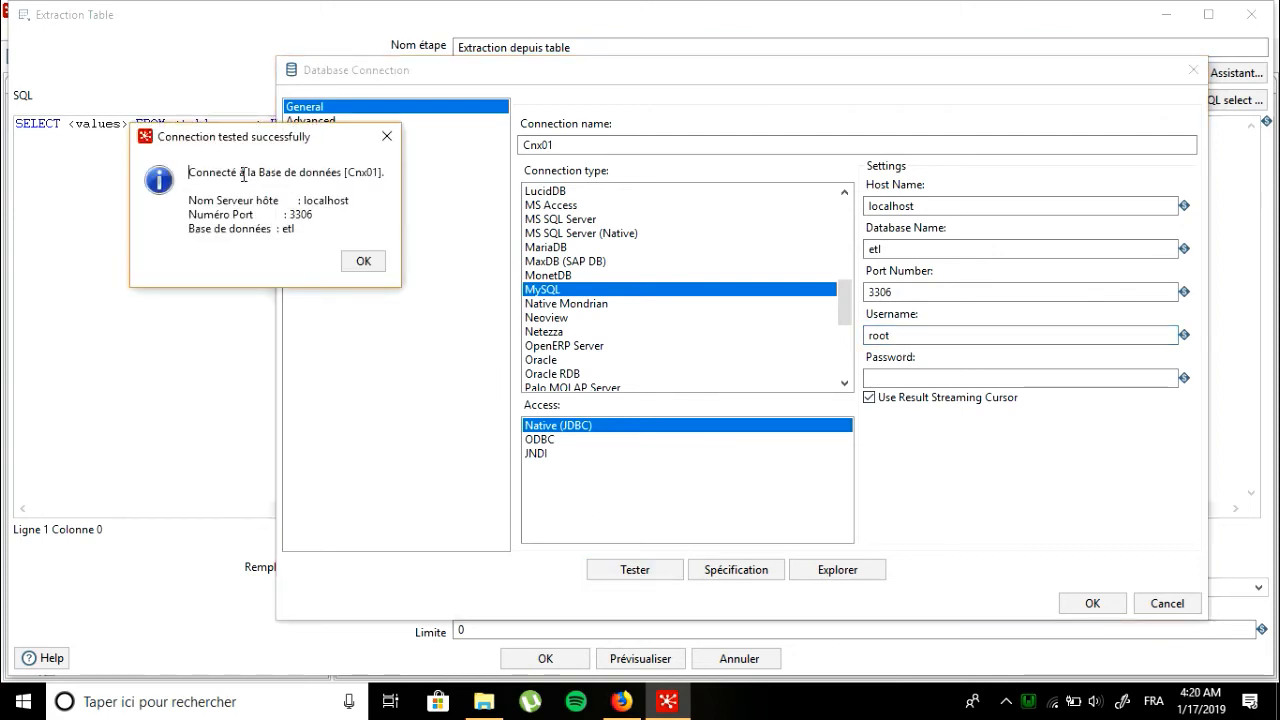
left_click(386, 137)
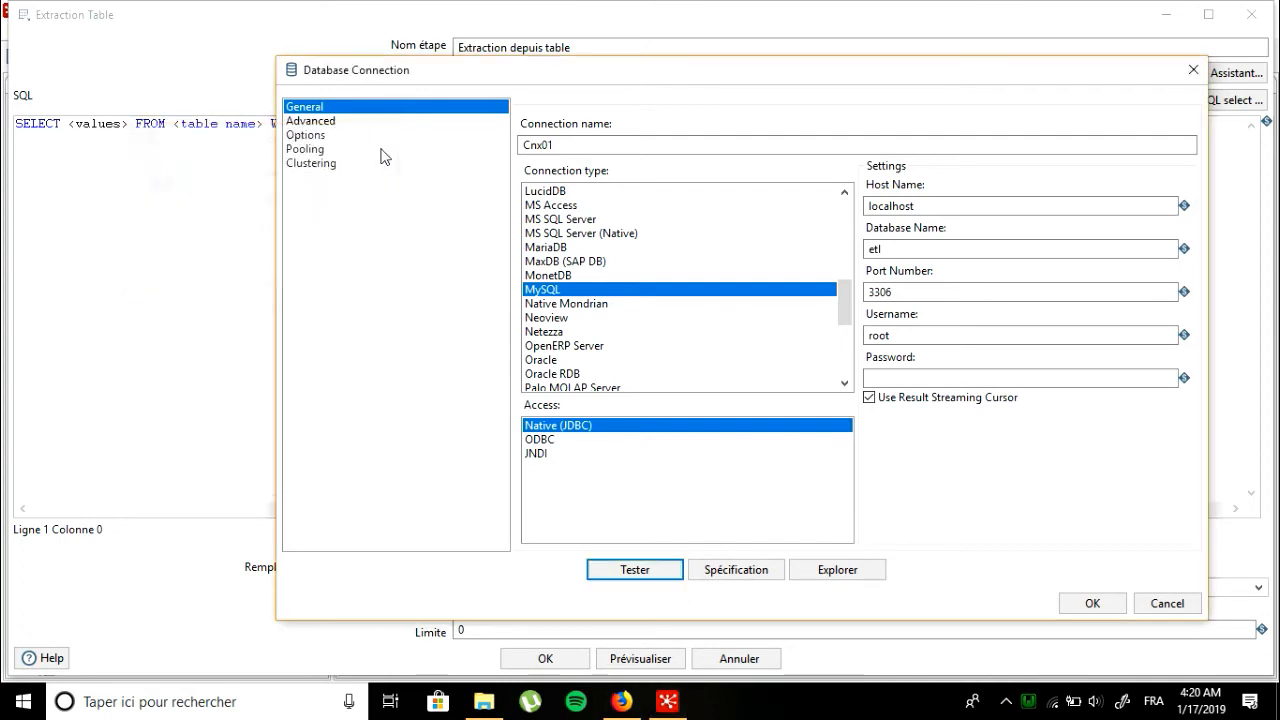
left_click(1090, 604)
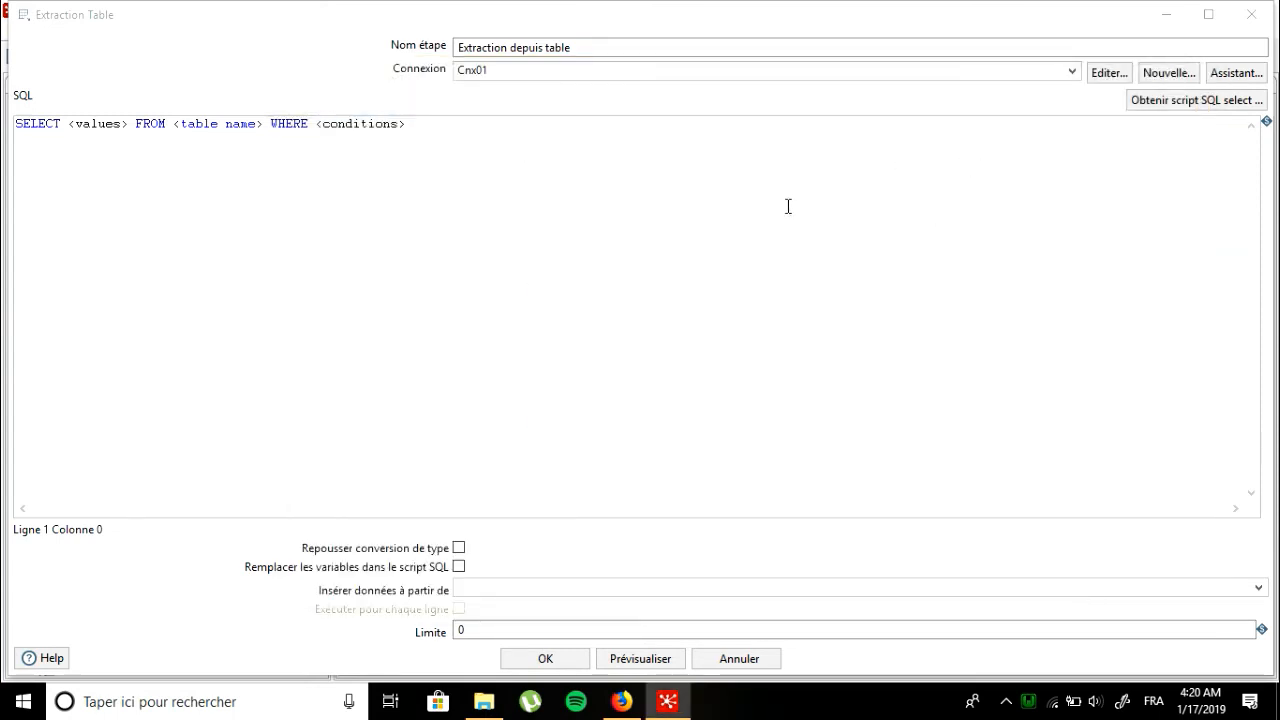
Step: Edit the step's SQL template into the query SELECT * FROM country
left_click(422, 127)
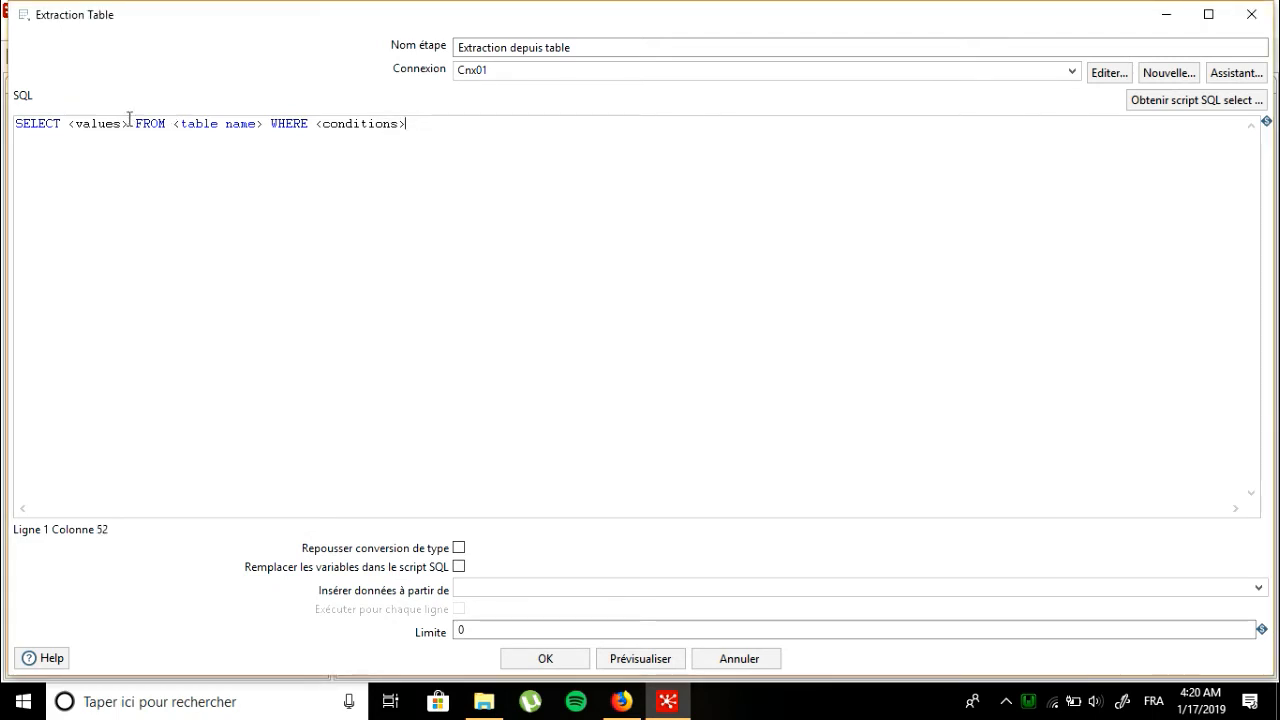
left_click_drag(131, 123, 96, 124)
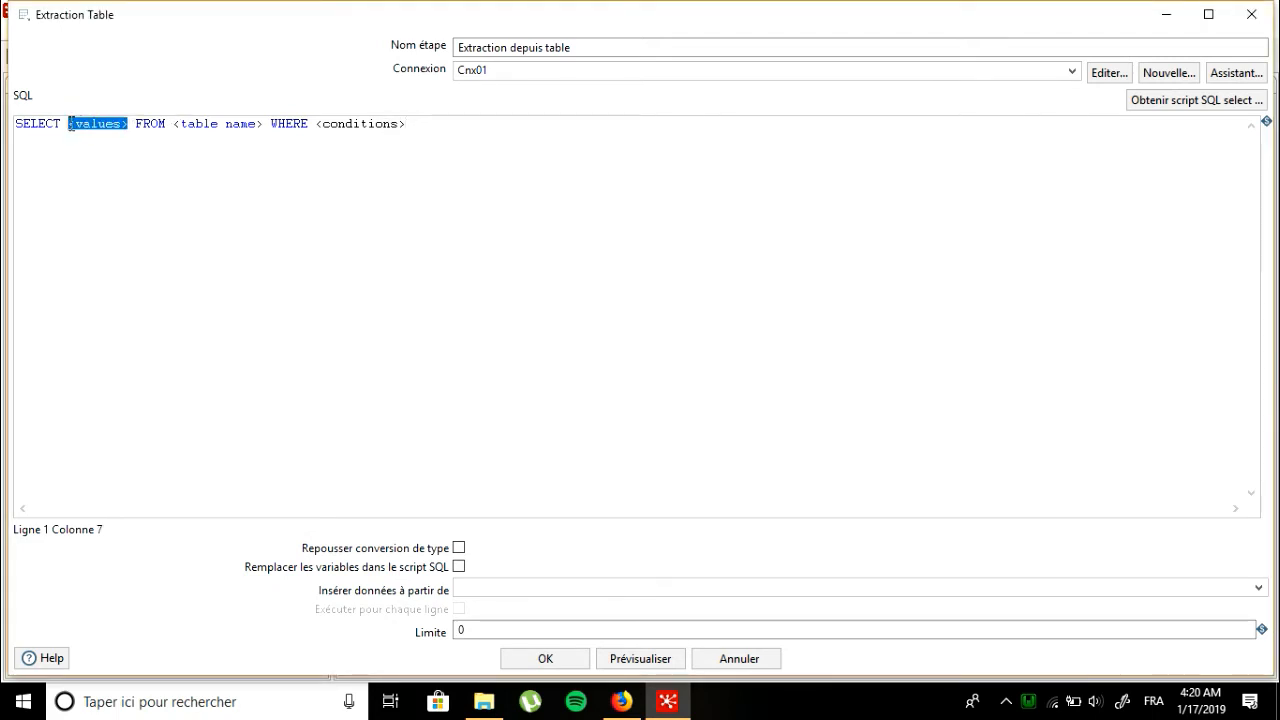
type("*")
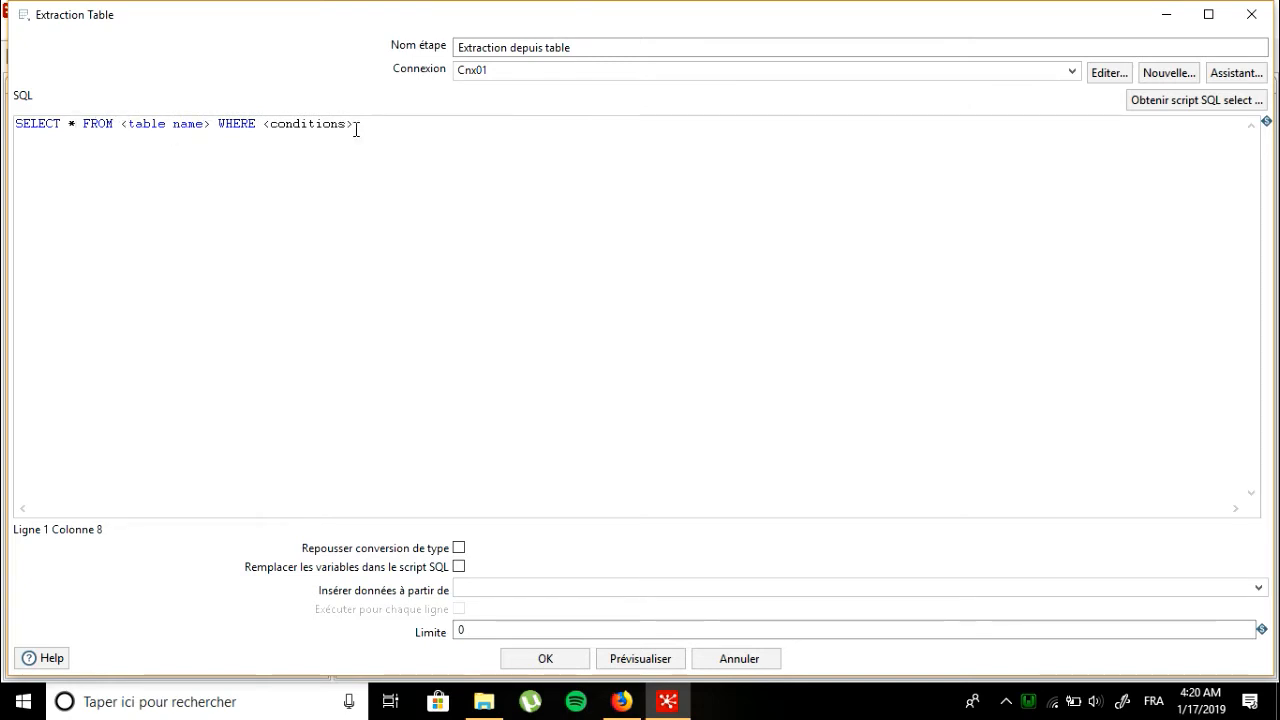
left_click_drag(356, 129, 122, 97)
type("co")
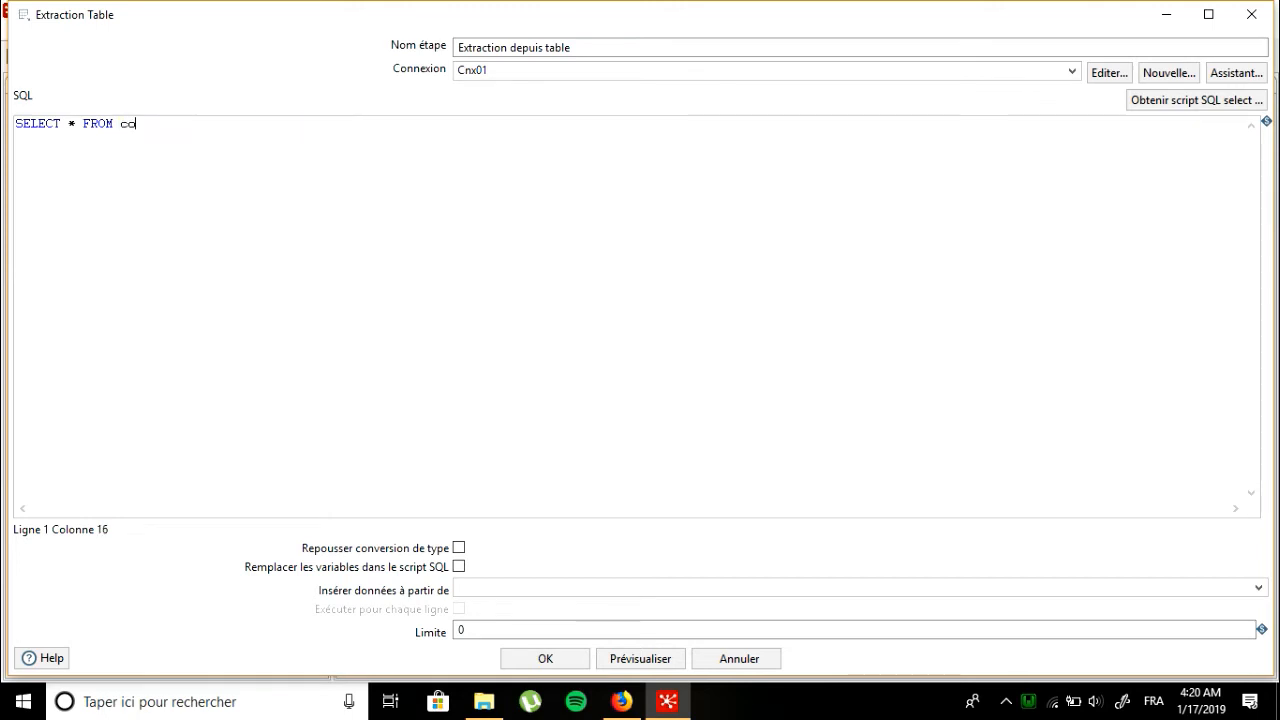
type("untry")
Step: Check the country table's rows in phpMyAdmin, return to Pentaho and preview the query with a limit of 1000 rows
left_click(622, 701)
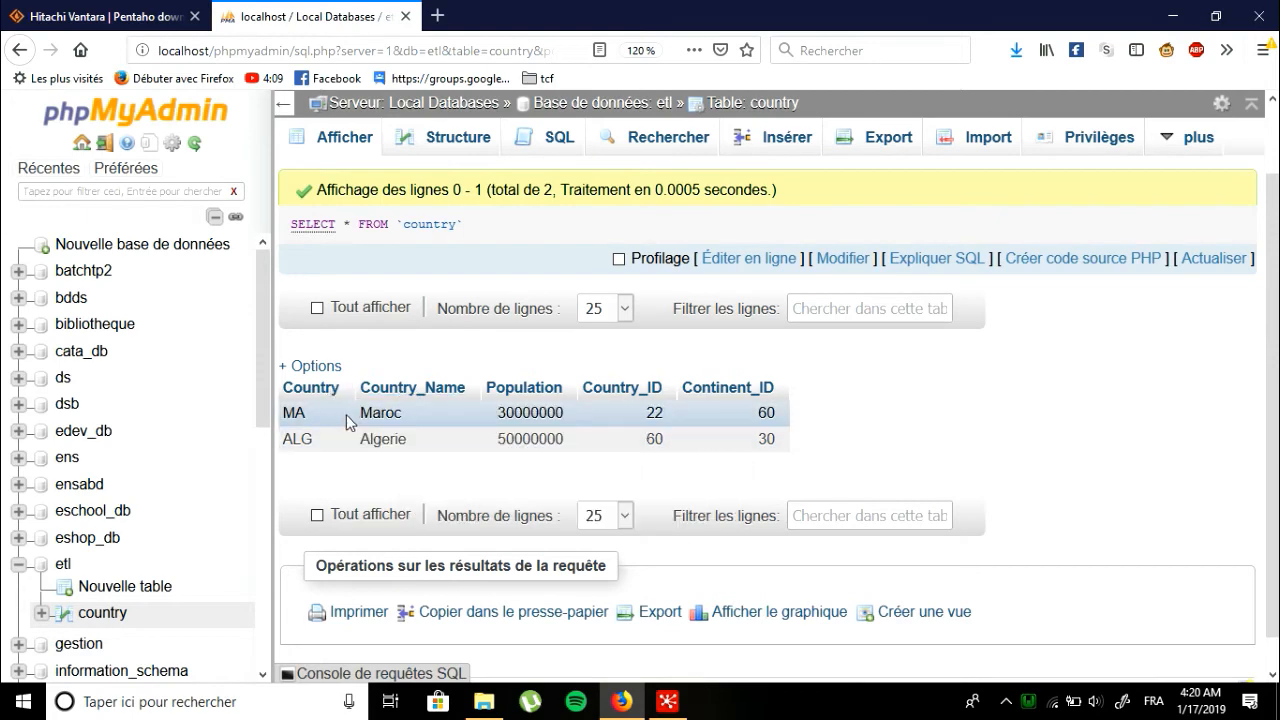
left_click(667, 701)
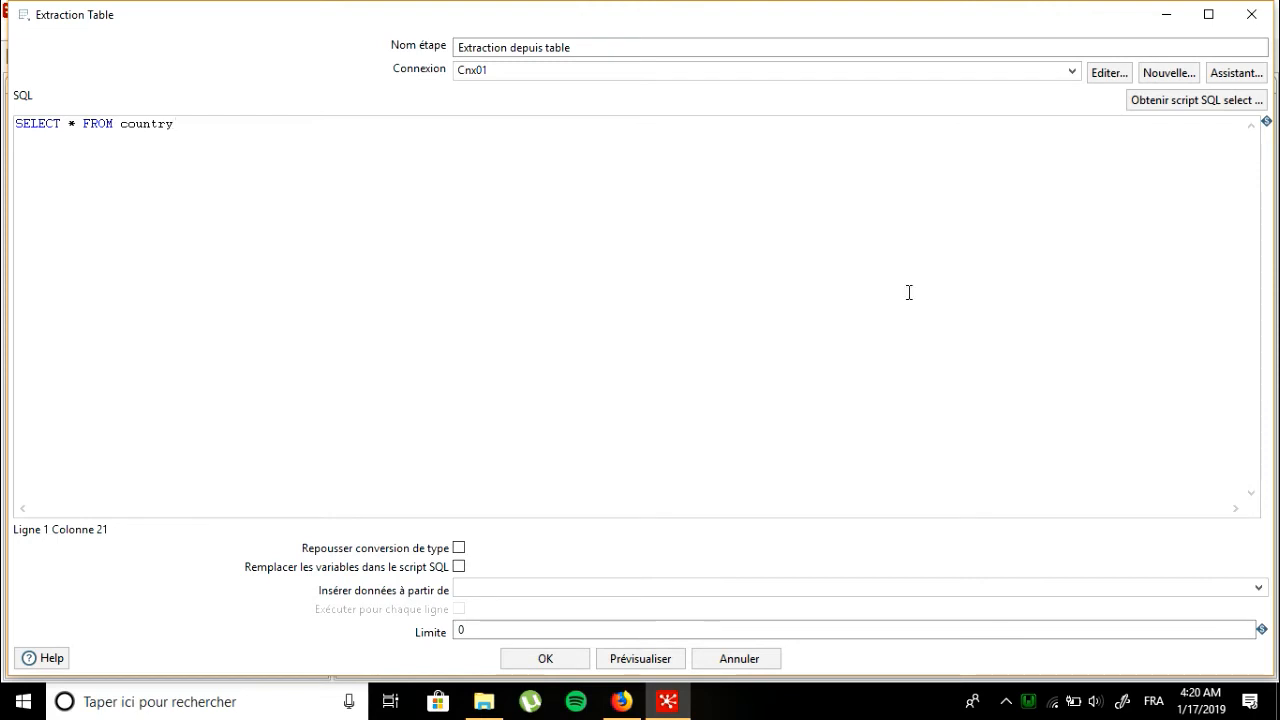
left_click(650, 662)
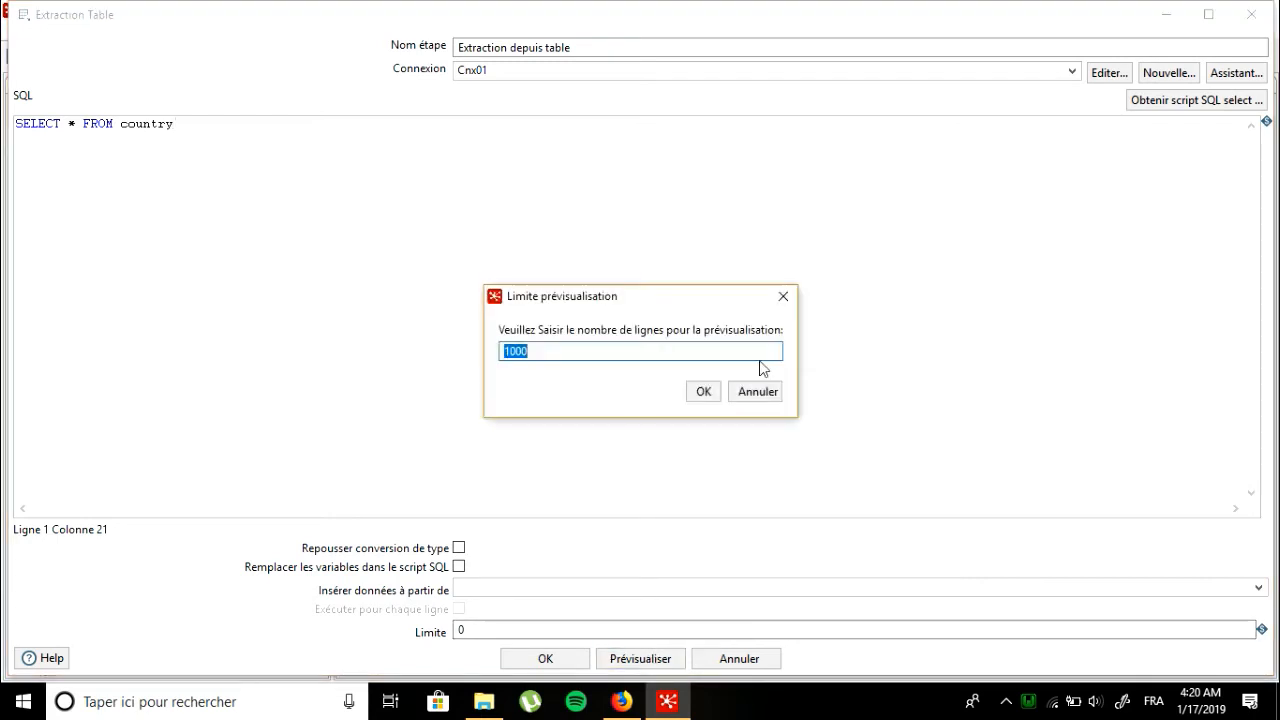
left_click(705, 390)
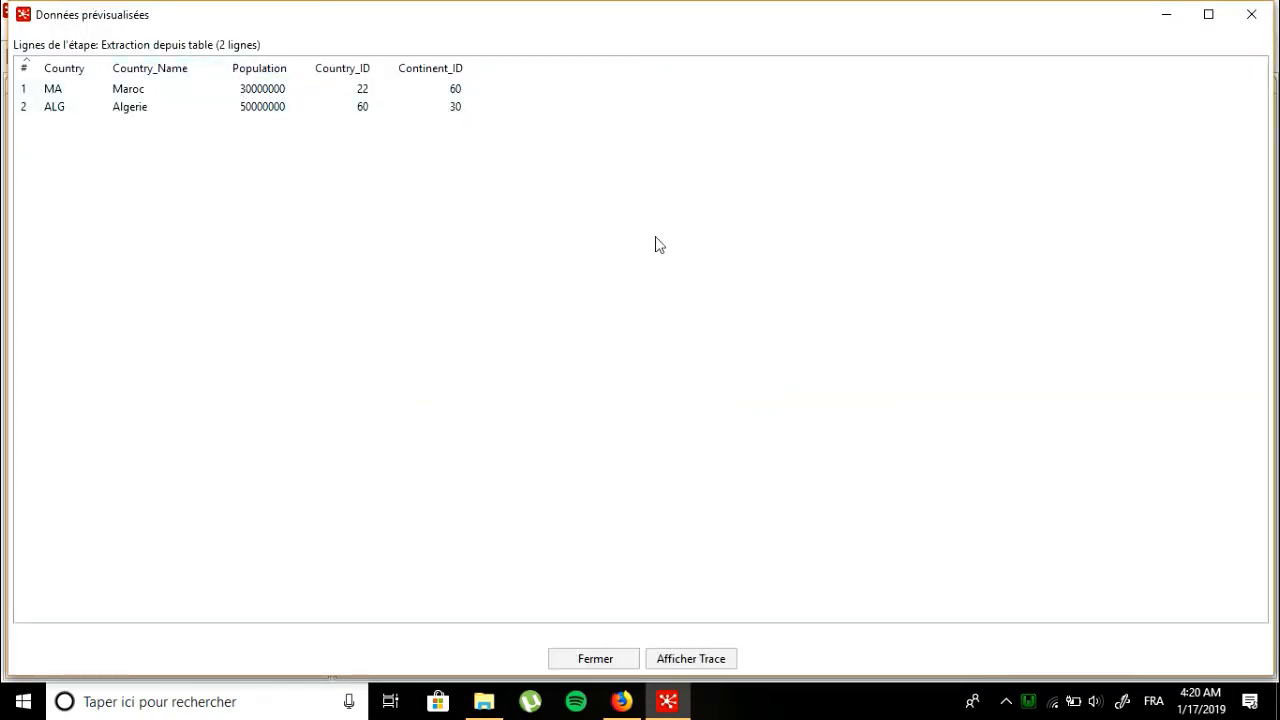
left_click(1251, 14)
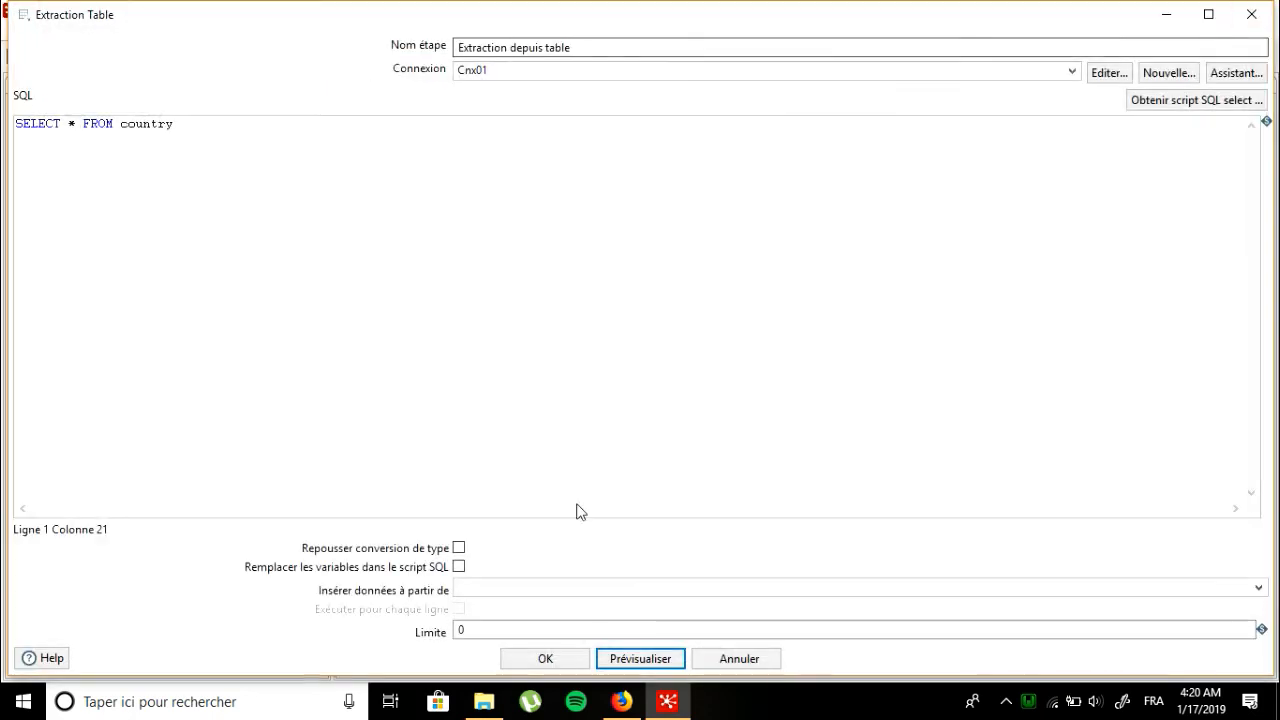
Step: Save the table extraction step's settings and add three Altération structure flux steps, one beside each extraction step
left_click(545, 659)
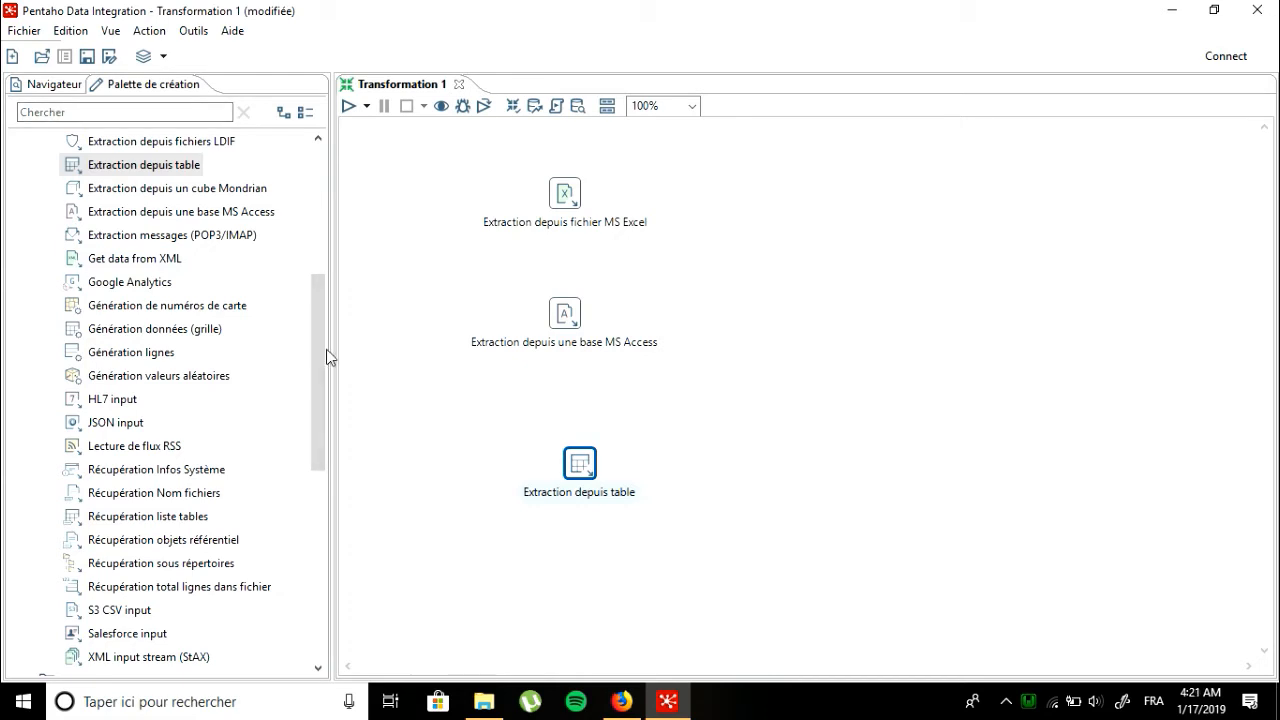
left_click_drag(324, 357, 341, 190)
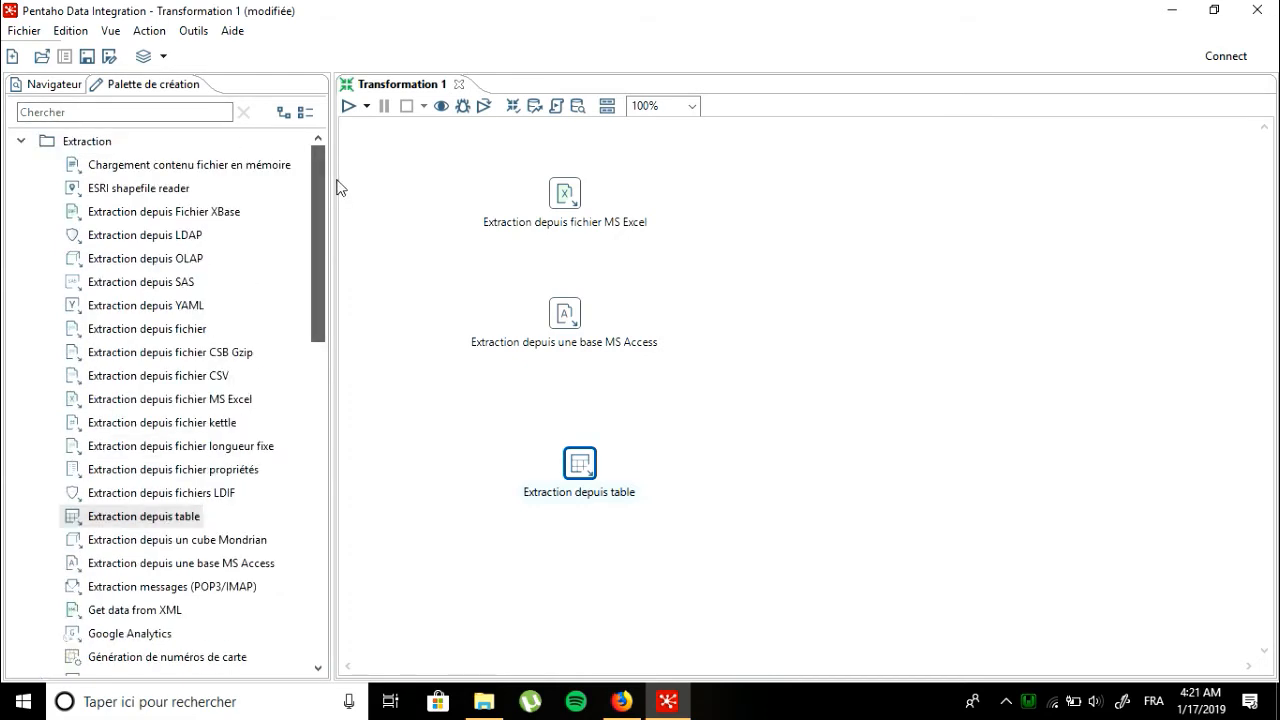
left_click(40, 145)
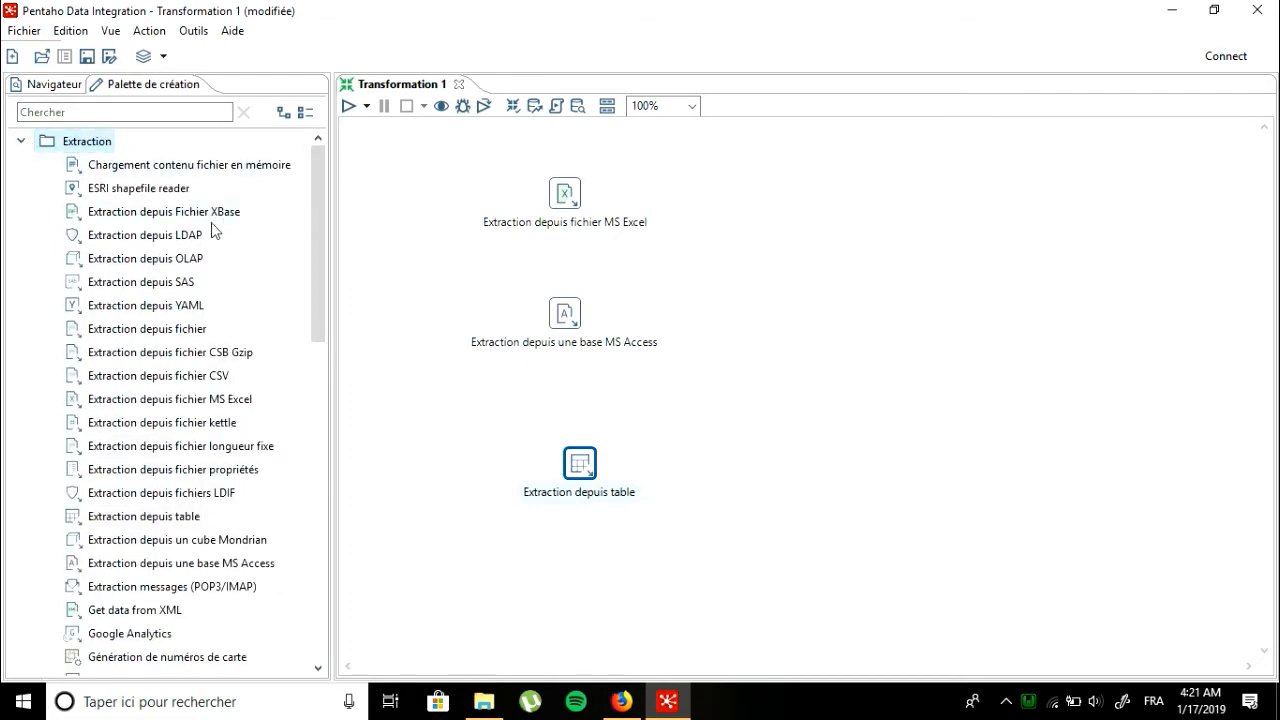
left_click(21, 142)
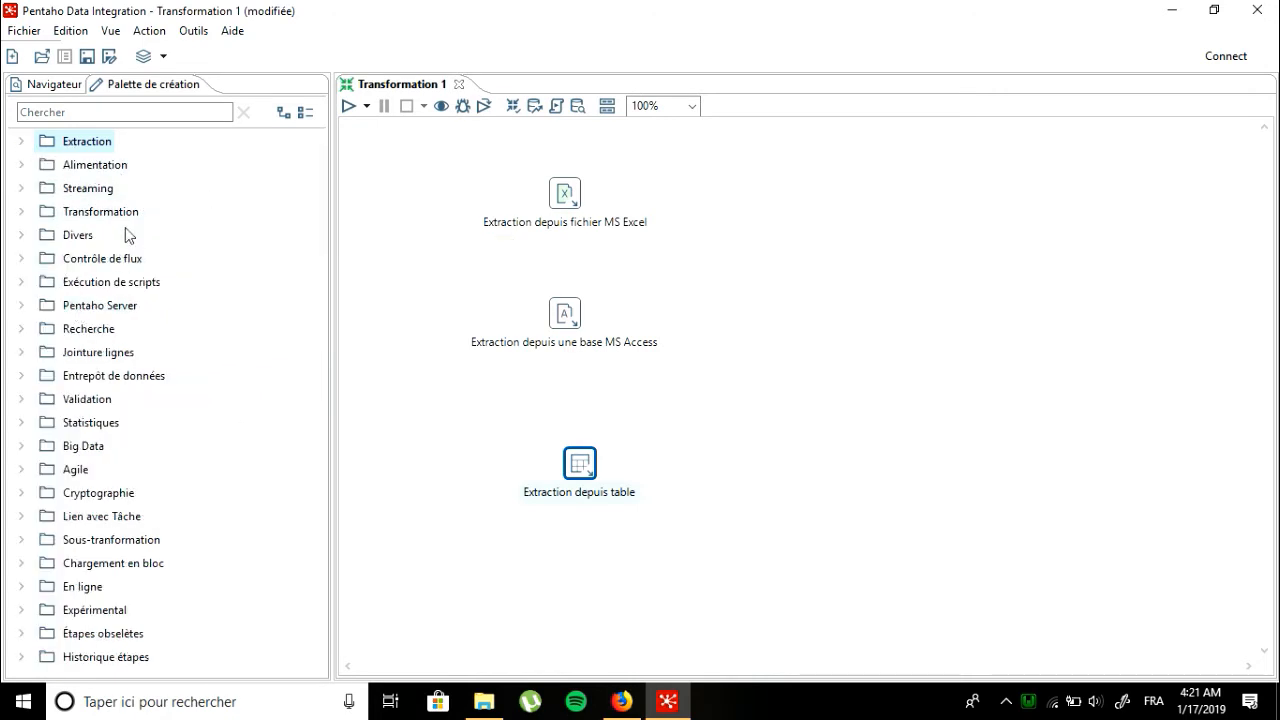
left_click(21, 214)
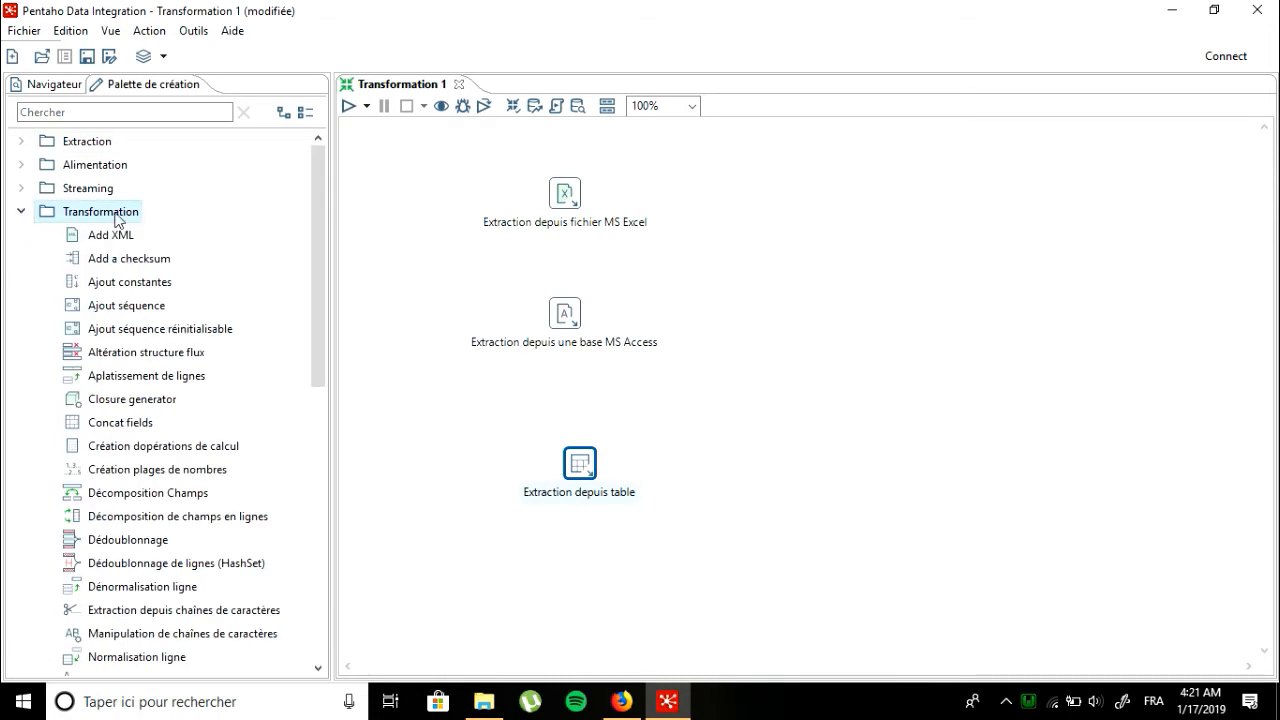
left_click_drag(314, 268, 311, 364)
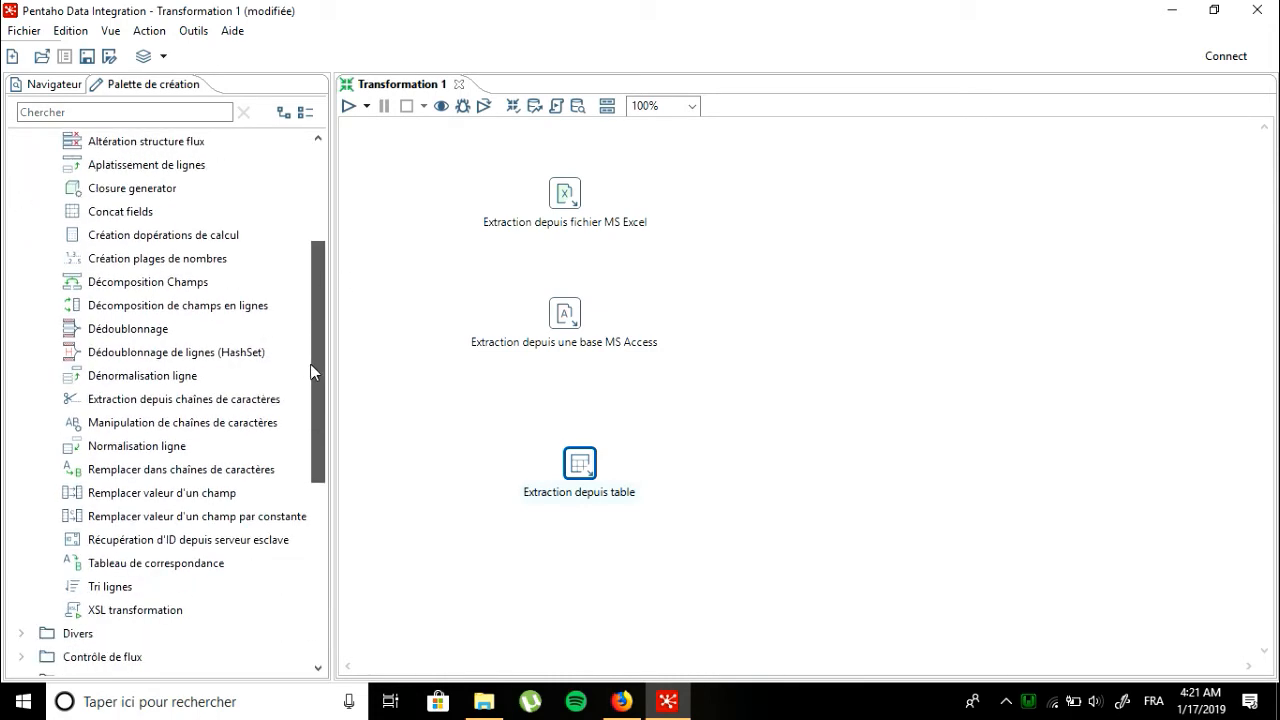
left_click_drag(313, 366, 313, 358)
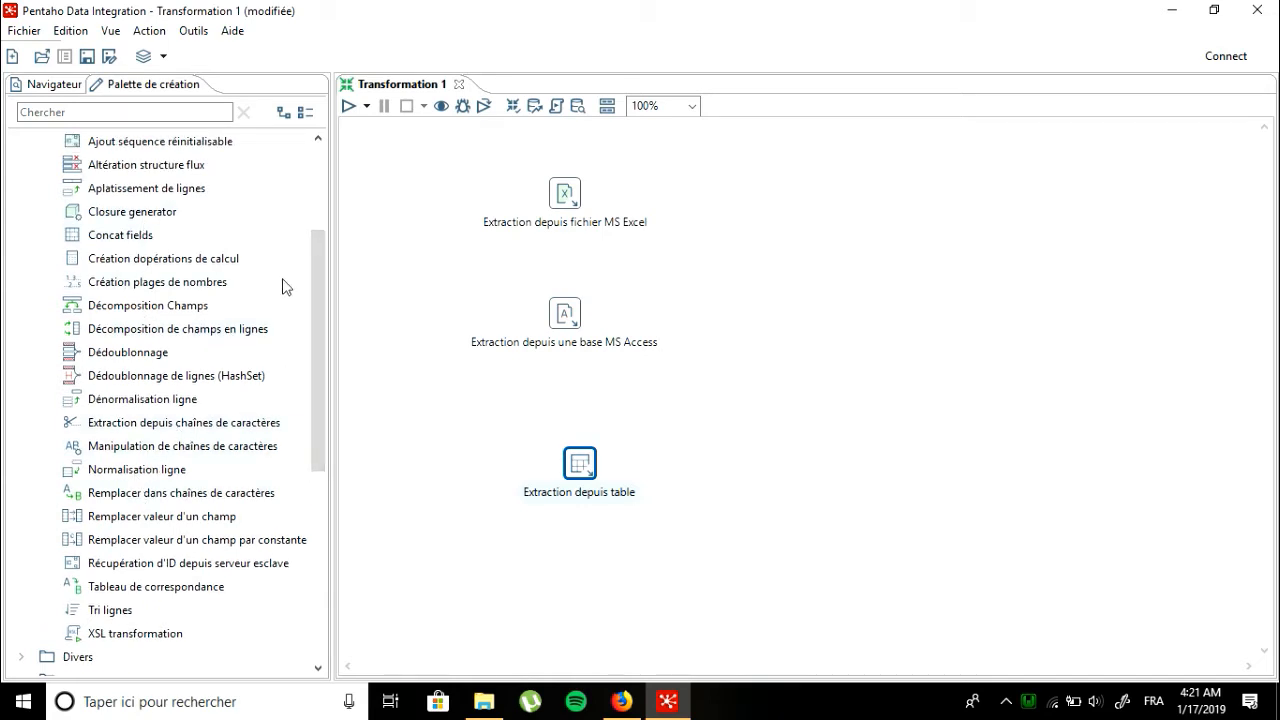
left_click_drag(158, 177, 830, 178)
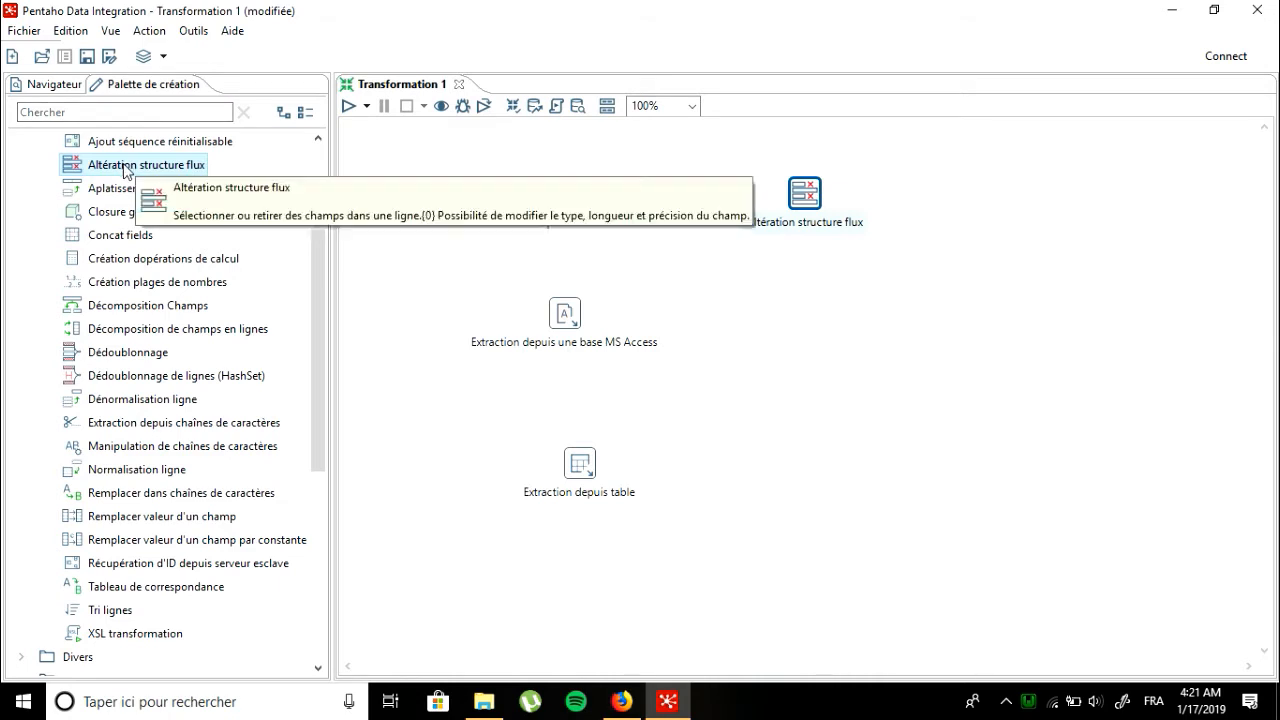
left_click_drag(124, 170, 814, 309)
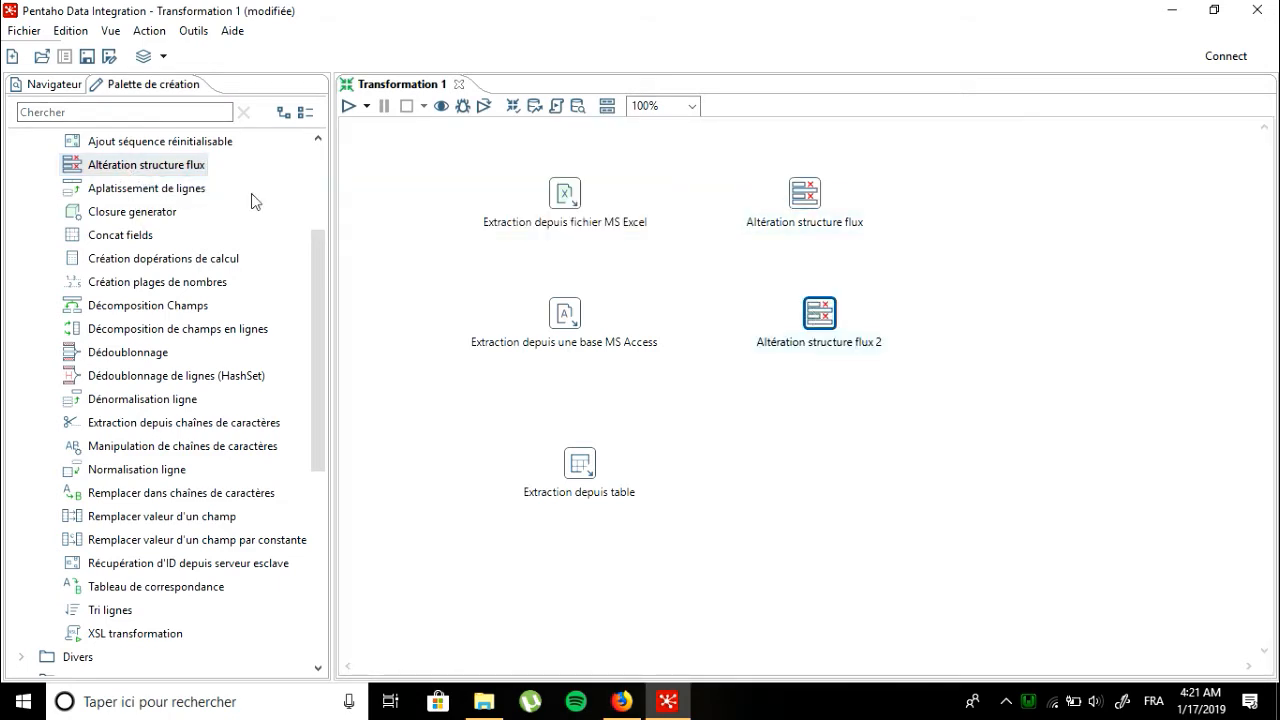
left_click_drag(117, 172, 826, 470)
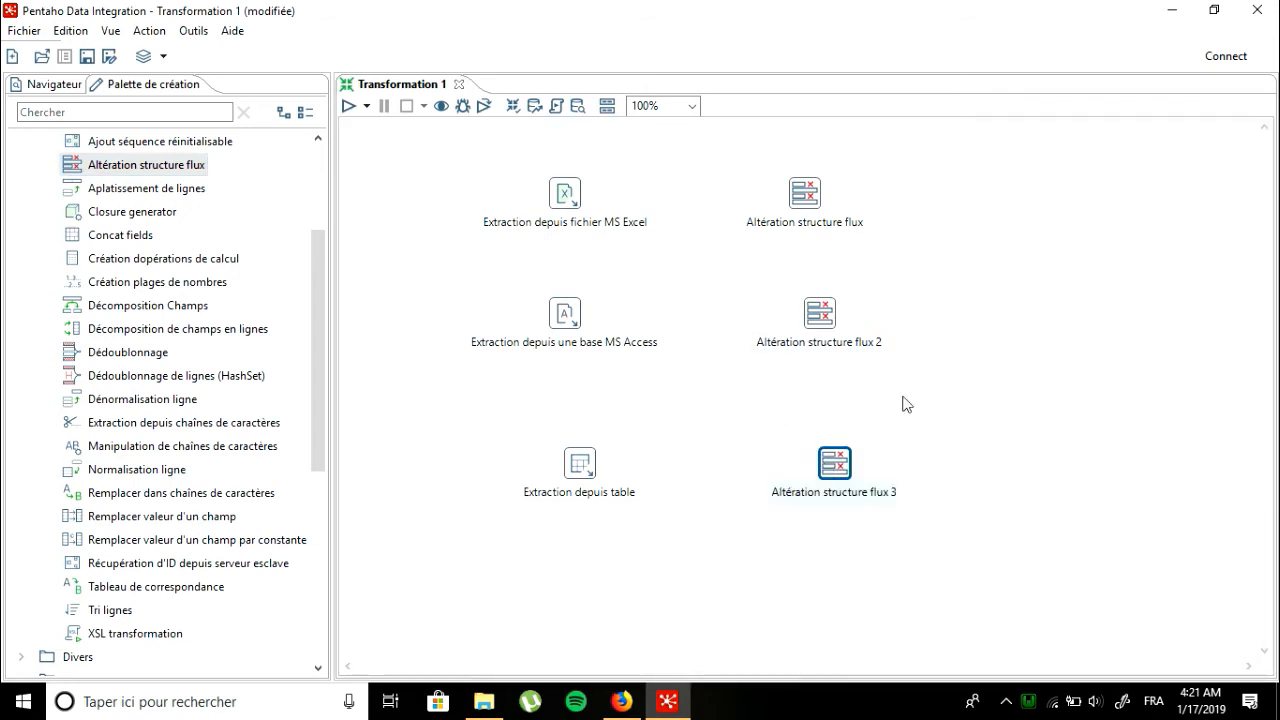
Step: Connect the Excel, Access and table extraction steps to the first, second and third Altération structure flux steps respectively, using the main output
left_click(565, 203)
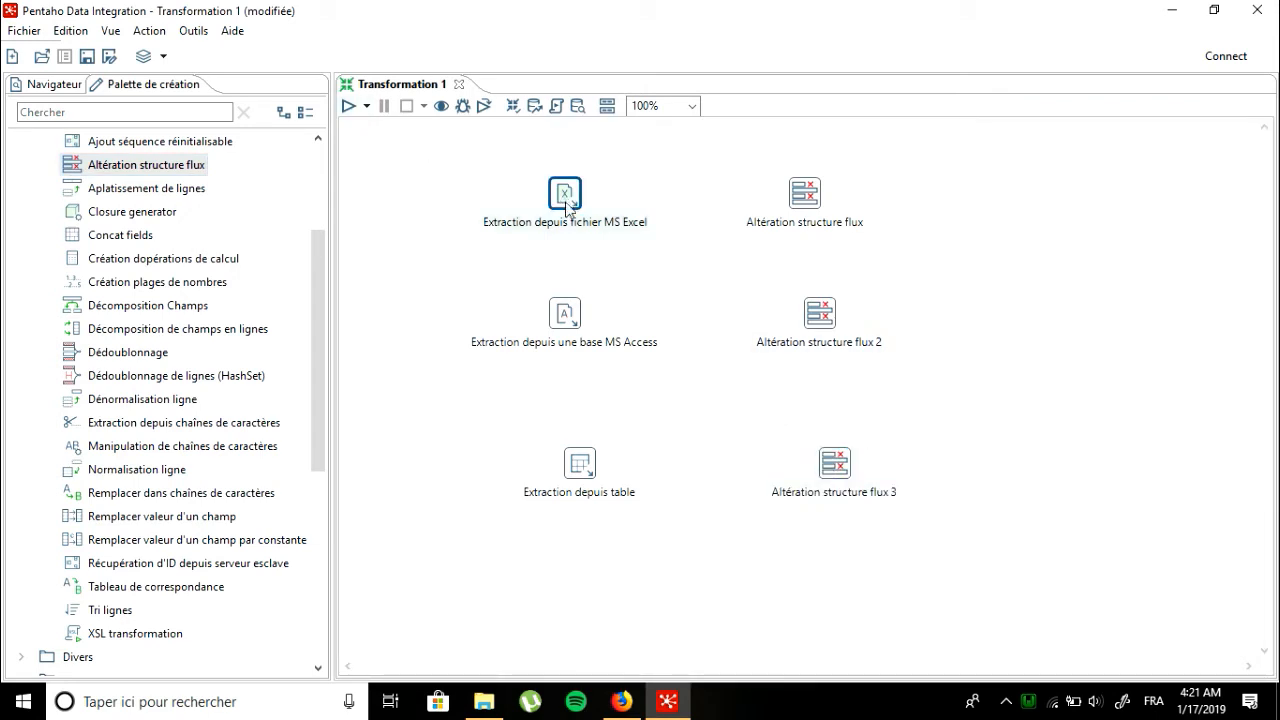
mouse_move(576, 210)
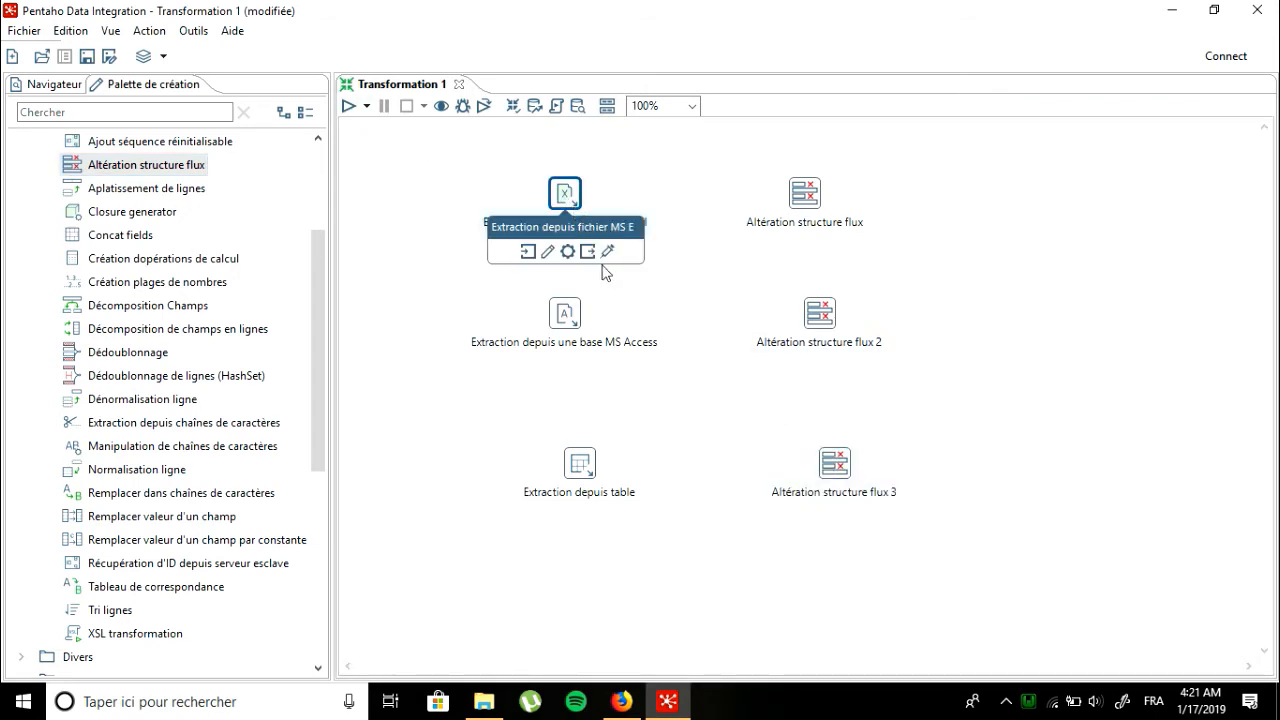
left_click_drag(593, 256, 810, 200)
left_click(565, 318)
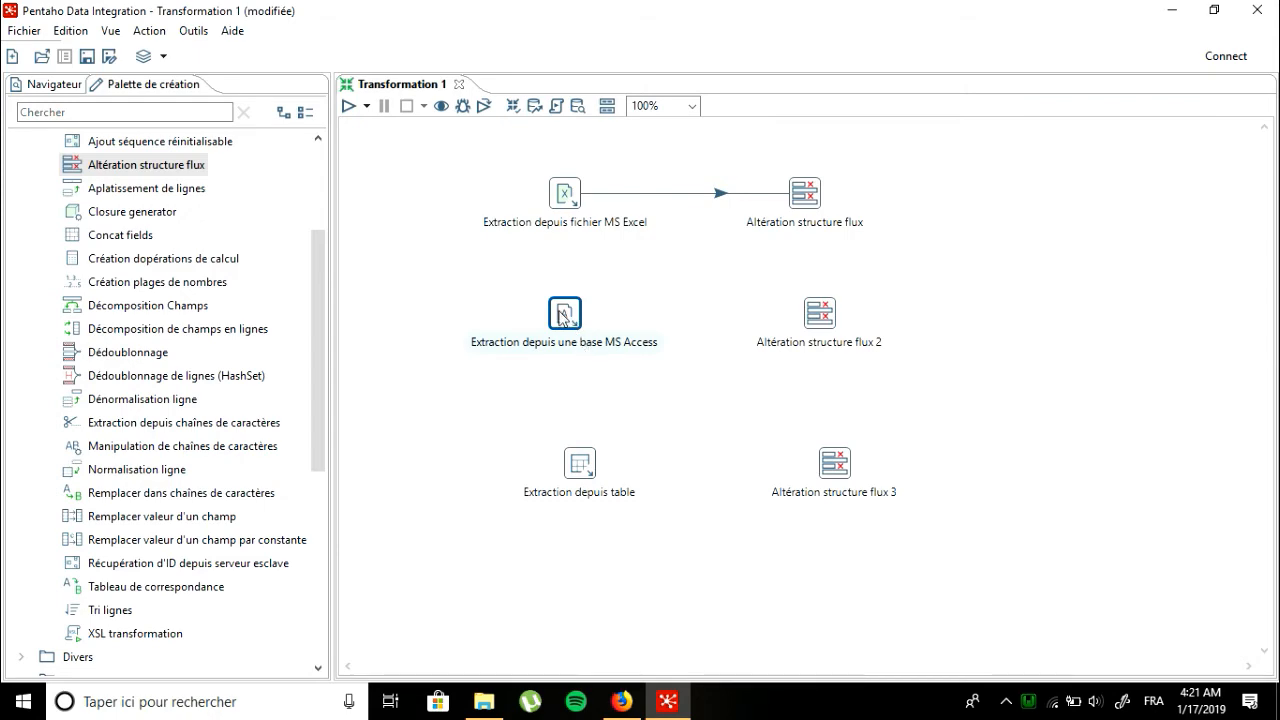
double_click(565, 318)
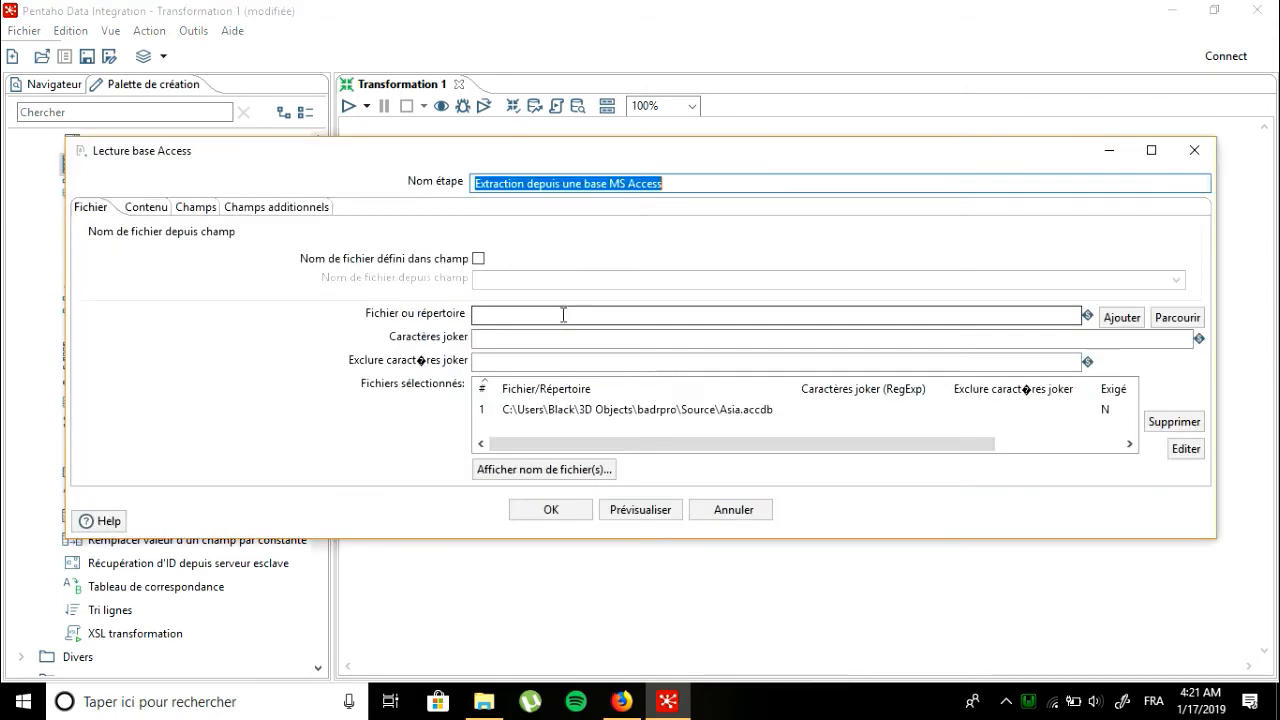
left_click(1194, 150)
mouse_move(575, 343)
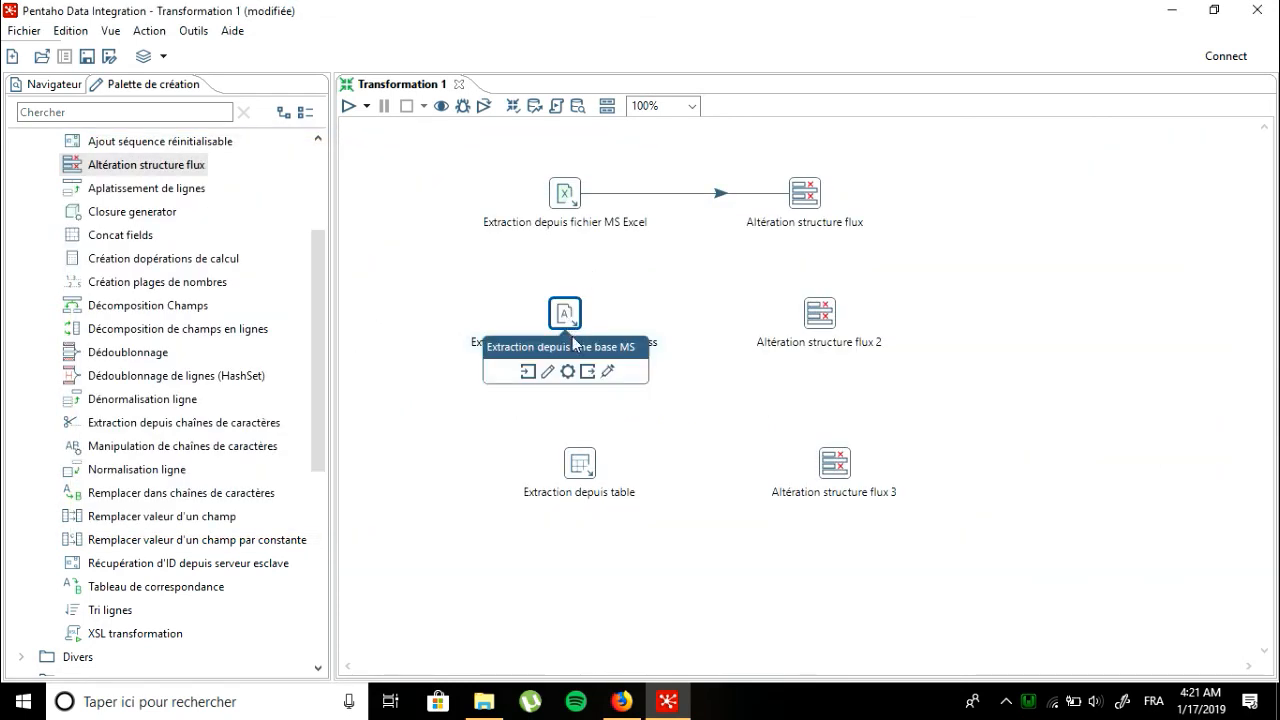
left_click_drag(588, 372, 816, 315)
left_click(854, 318)
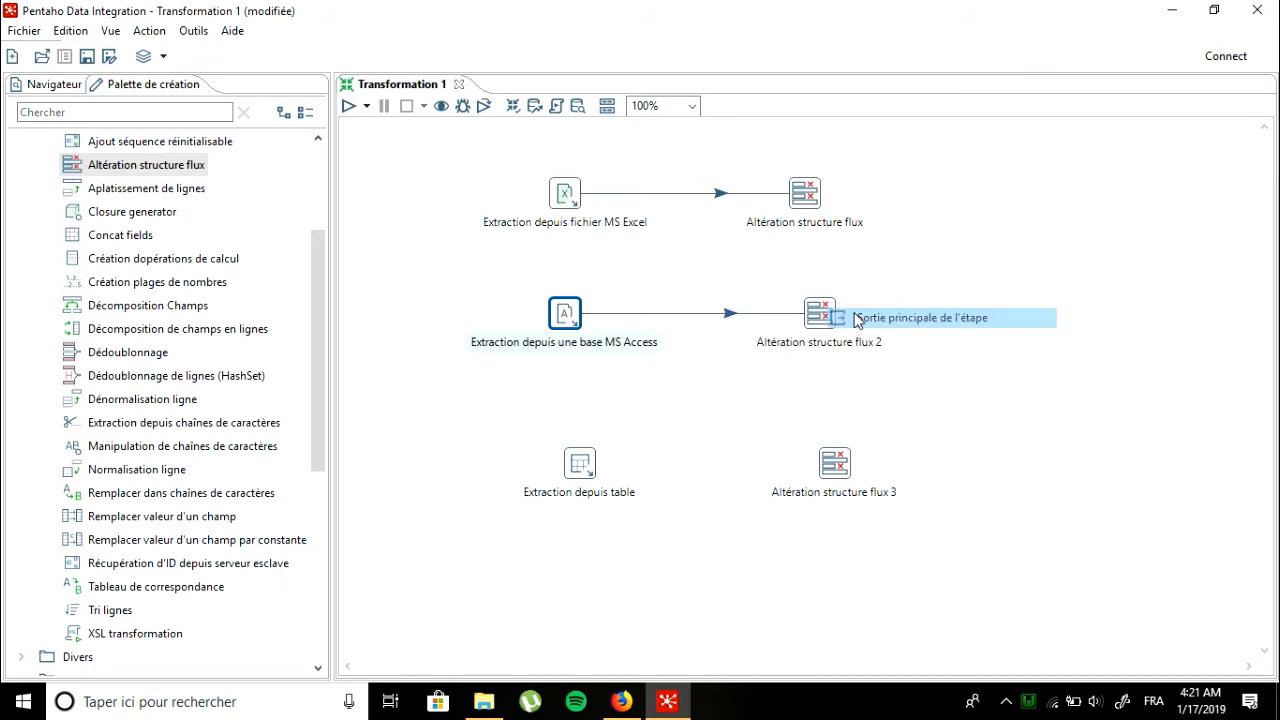
mouse_move(580, 476)
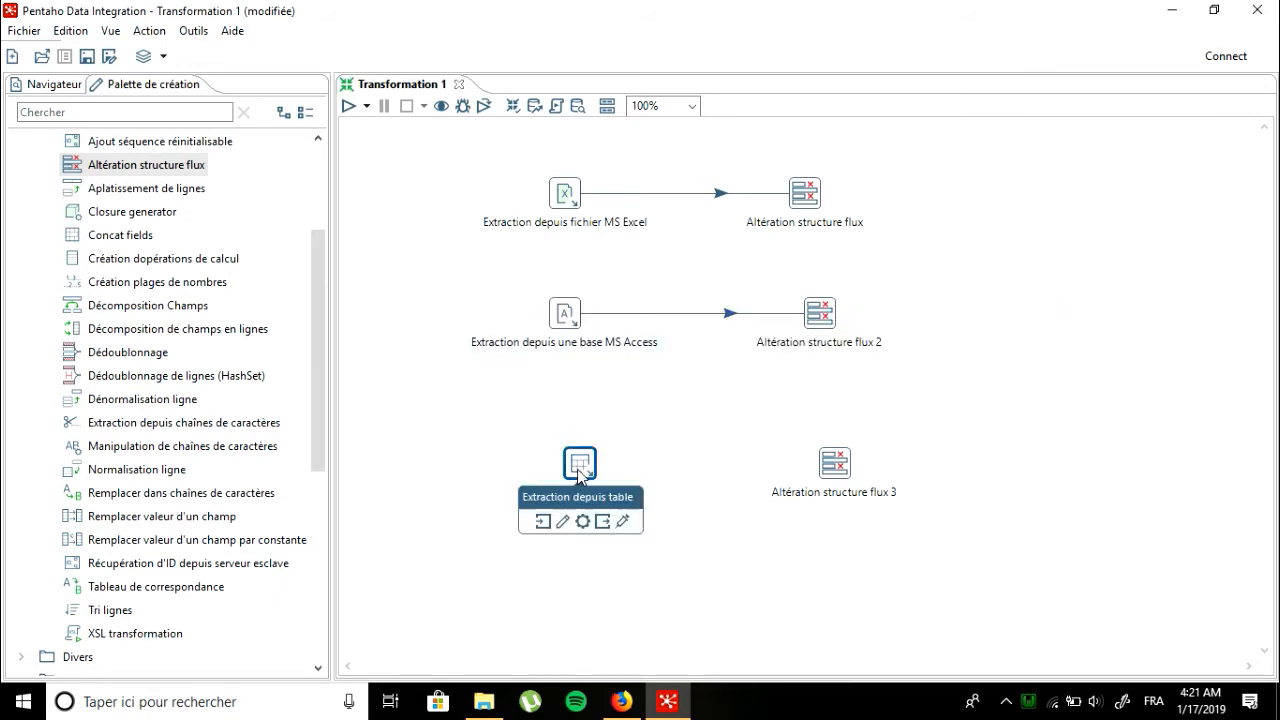
left_click_drag(603, 527, 835, 466)
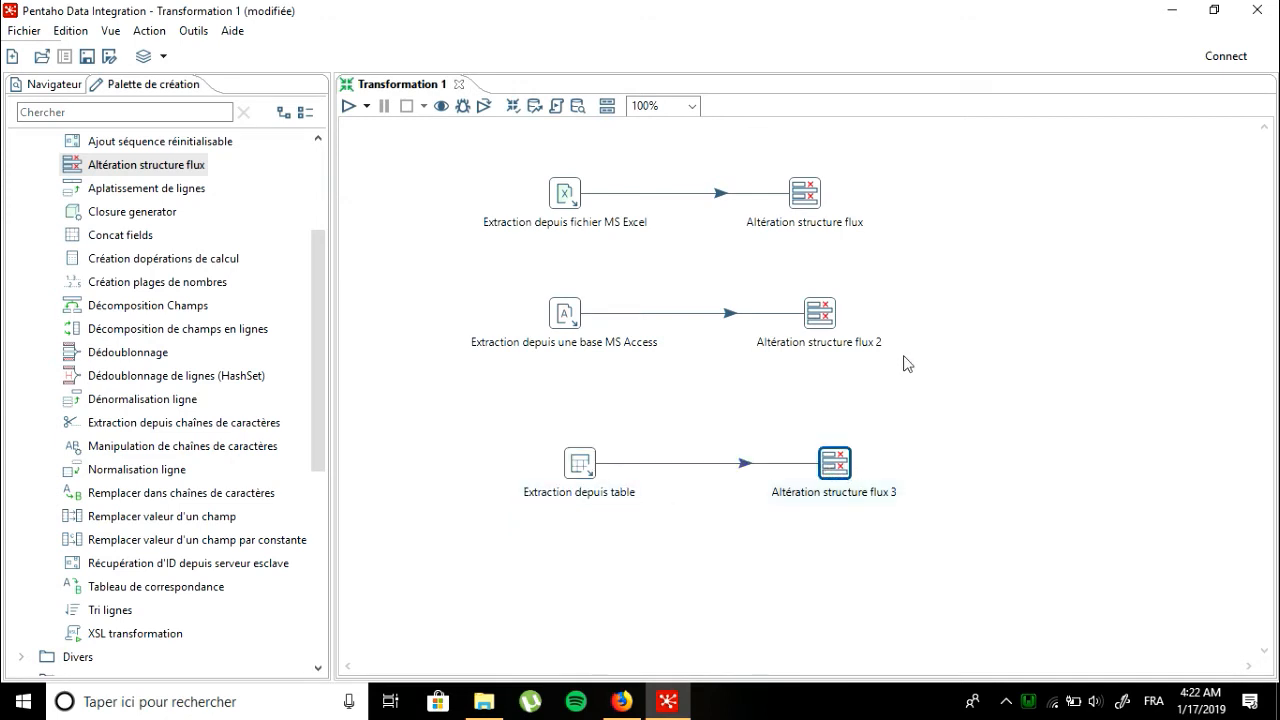
Step: Retrieve the incoming fields for both selection and metadata in the first Altération structure flux step, and save it
double_click(806, 205)
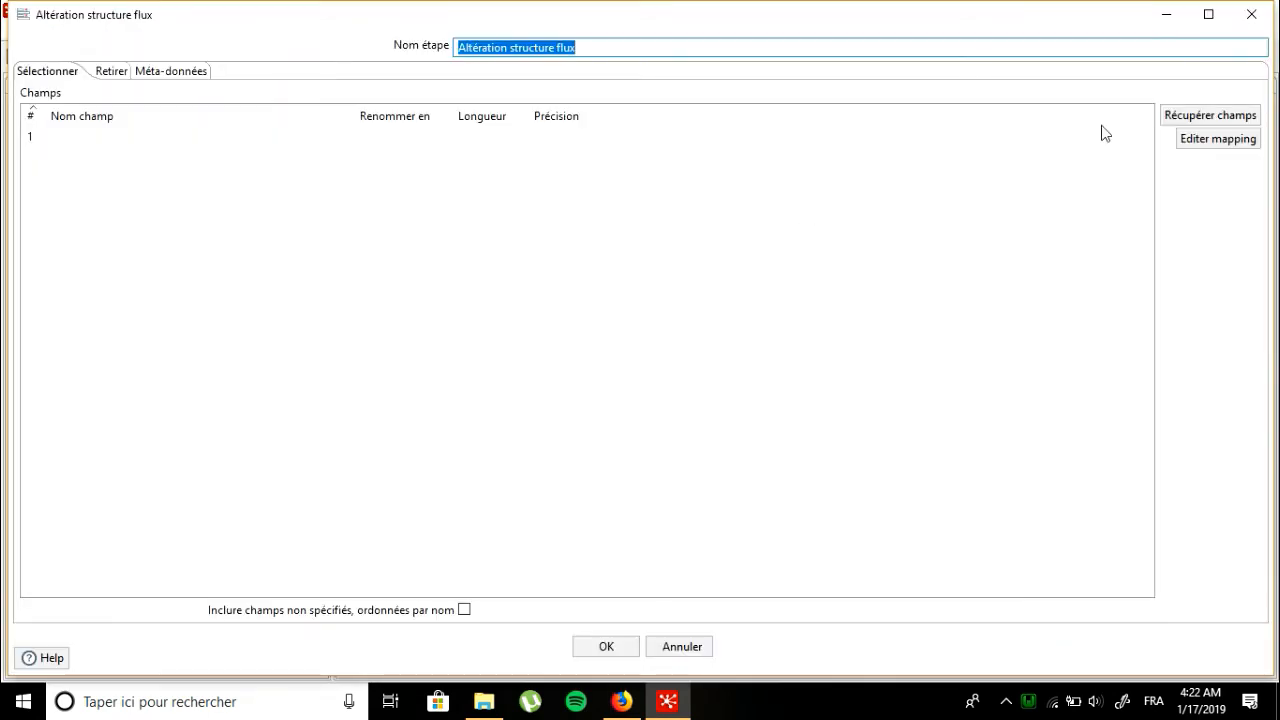
left_click(1172, 118)
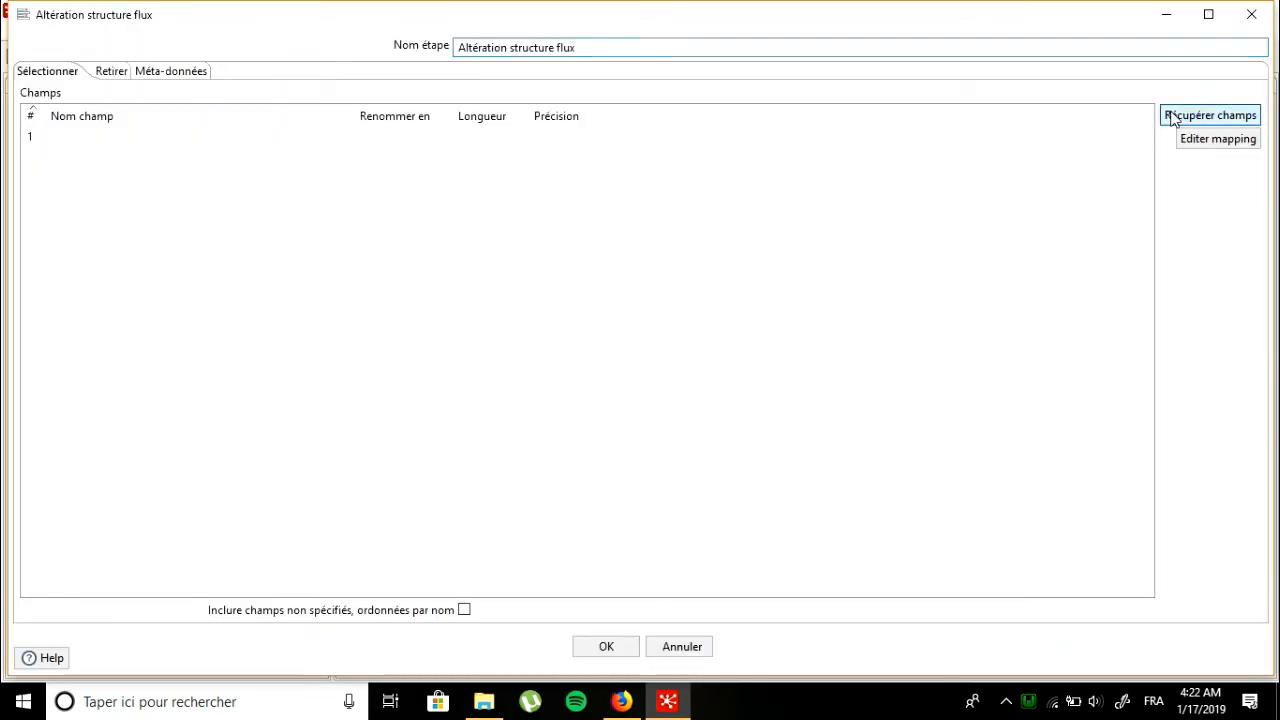
left_click(152, 72)
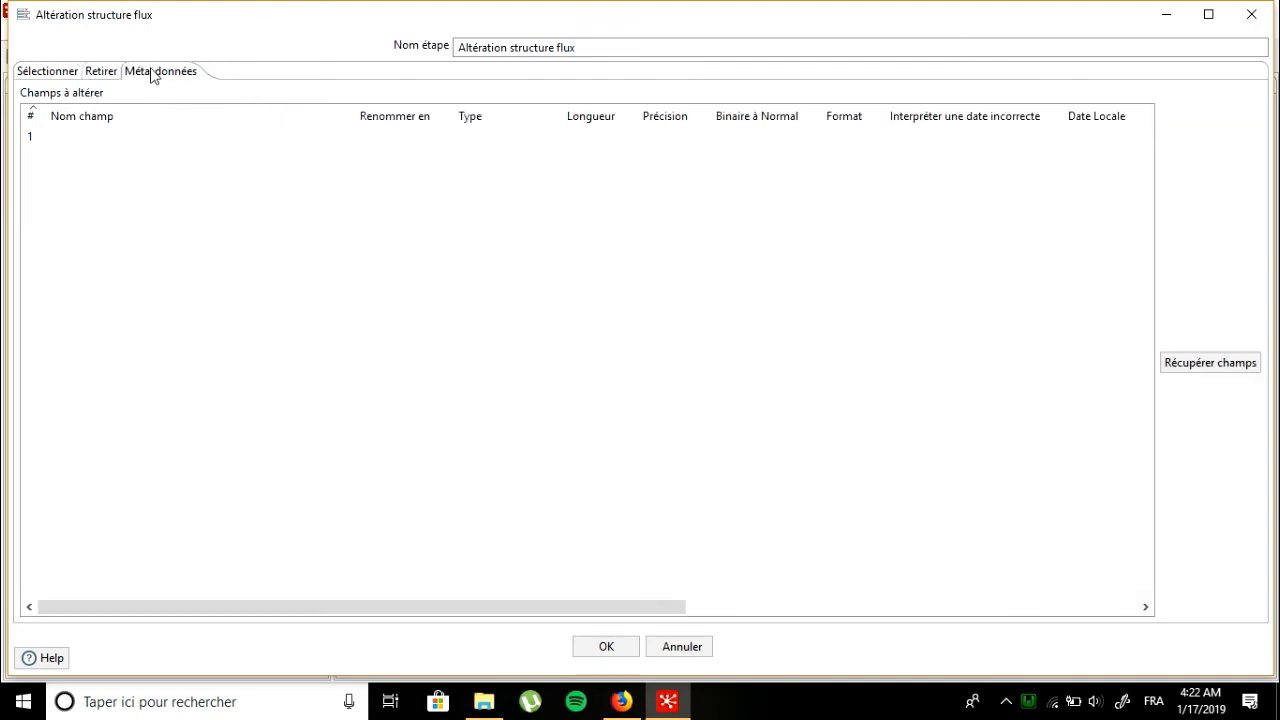
left_click(1212, 362)
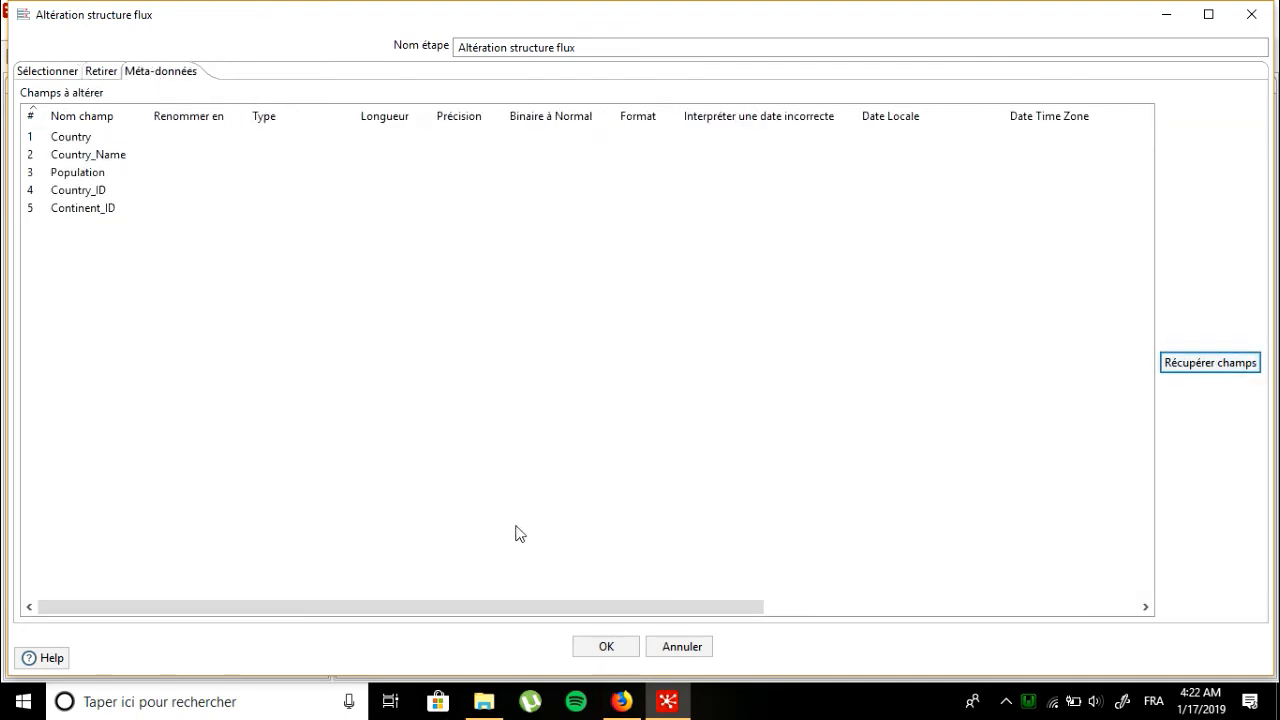
left_click(604, 647)
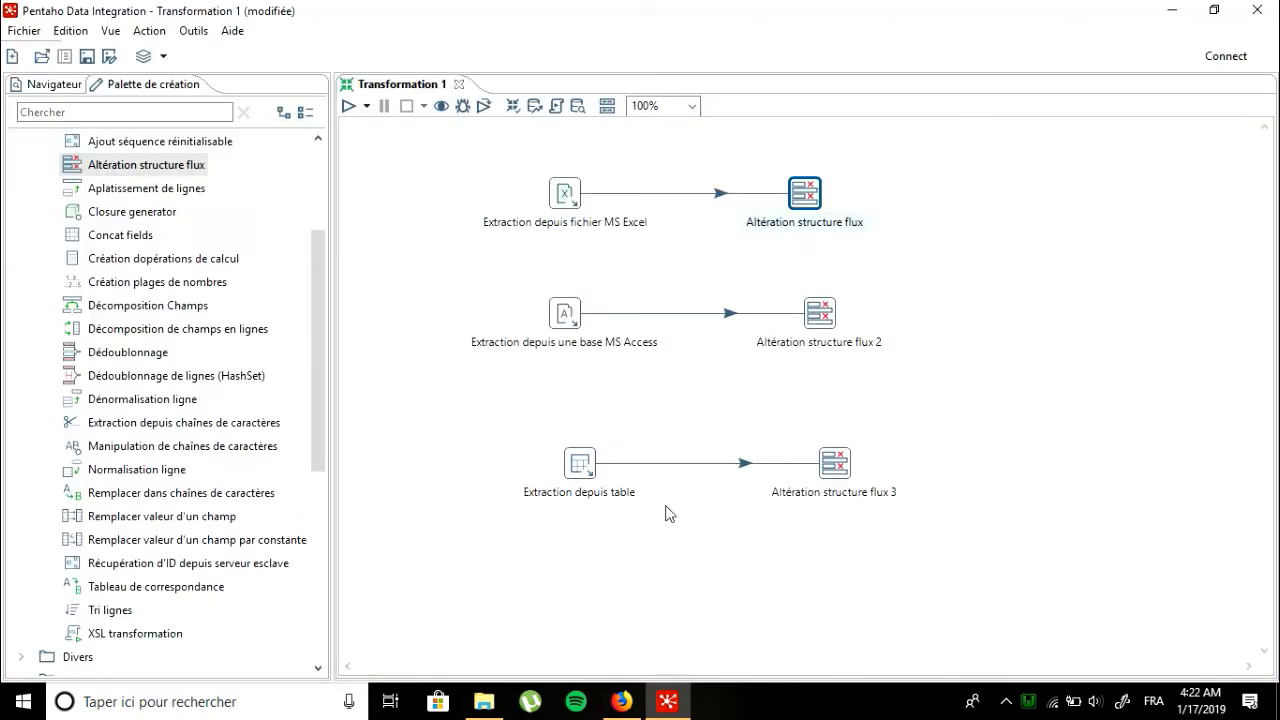
Step: Retrieve the incoming fields for both selection and metadata in Altération structure flux 2, and save it
double_click(836, 316)
left_click(1172, 119)
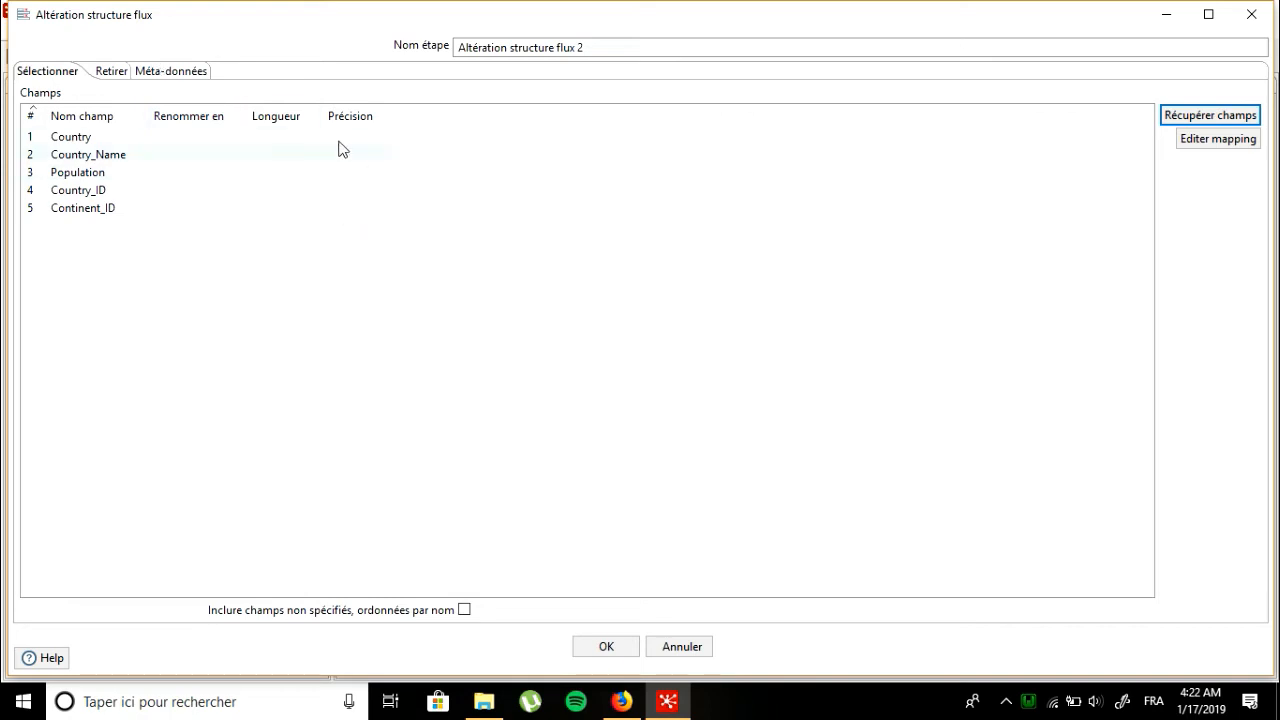
left_click(162, 74)
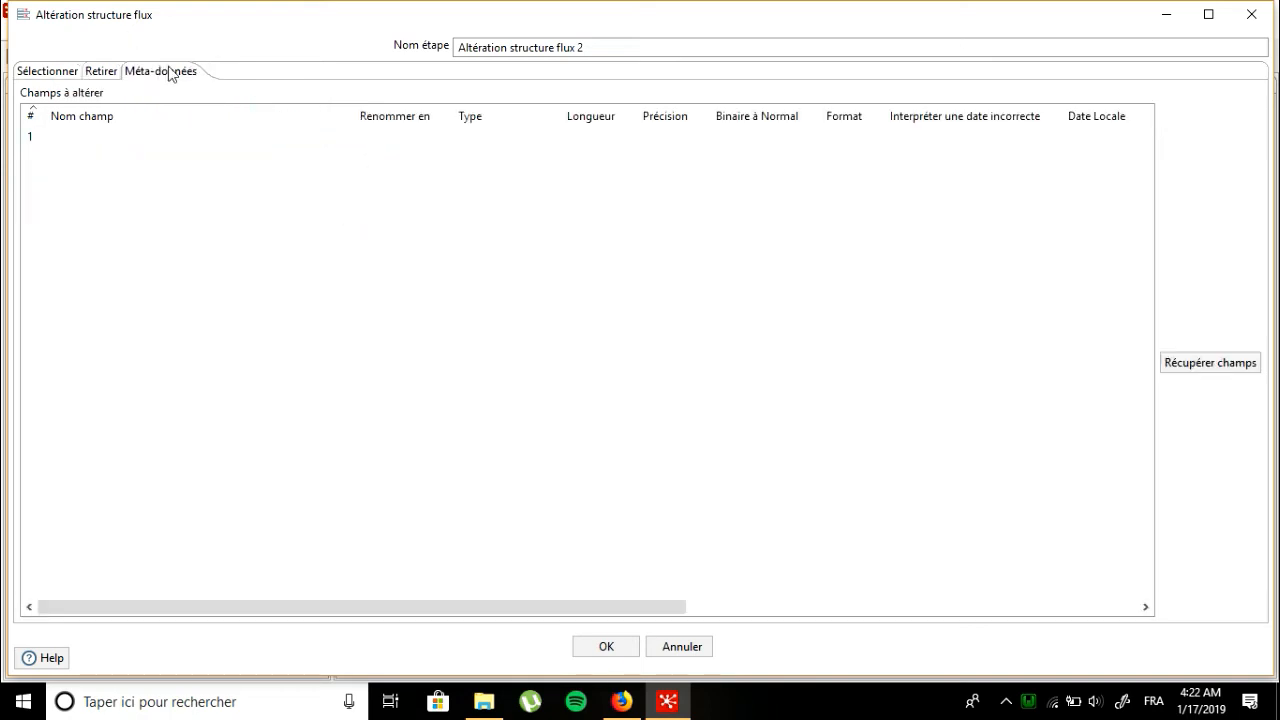
left_click(1177, 366)
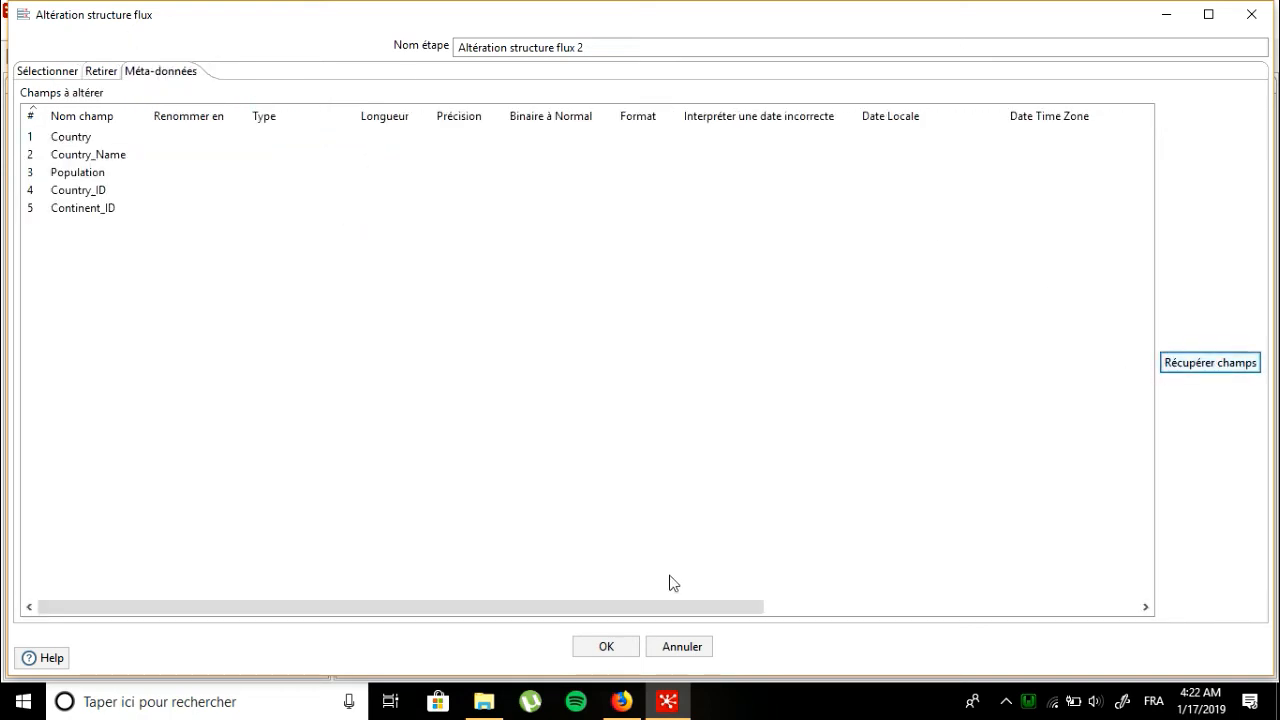
left_click(600, 646)
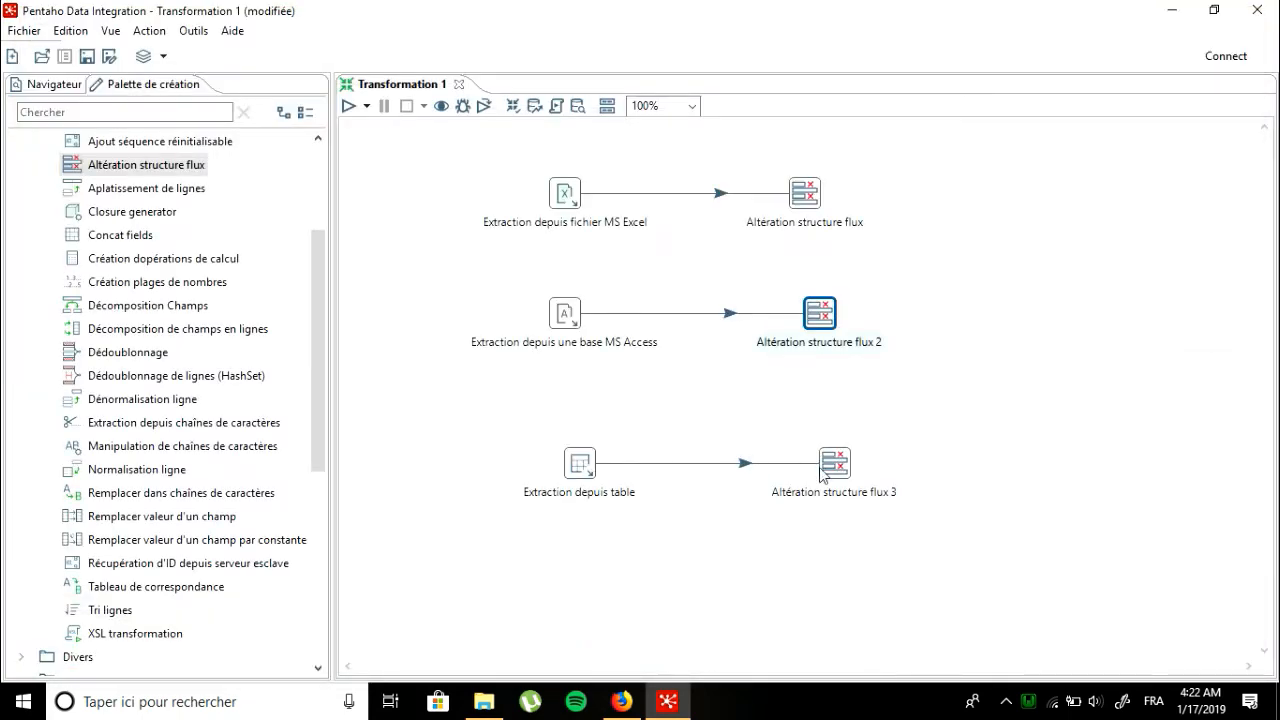
Step: Retrieve the incoming fields for both selection and metadata in Altération structure flux 3
mouse_move(832, 481)
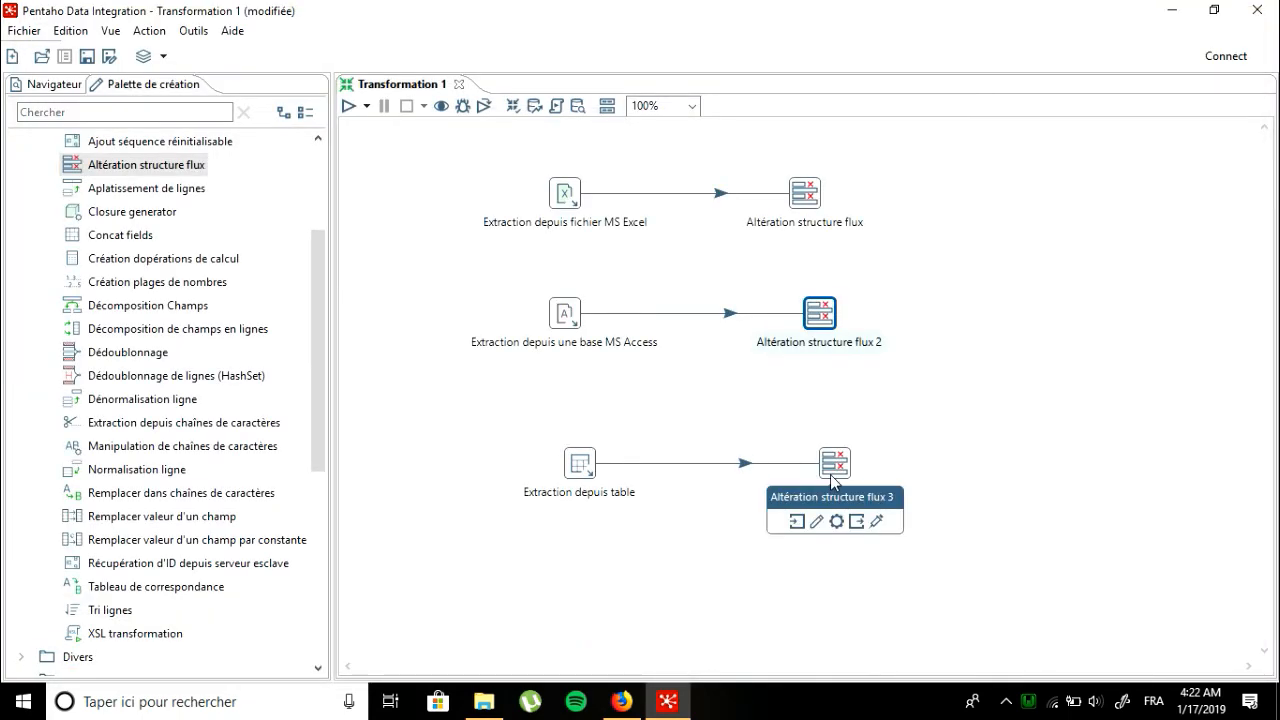
double_click(832, 481)
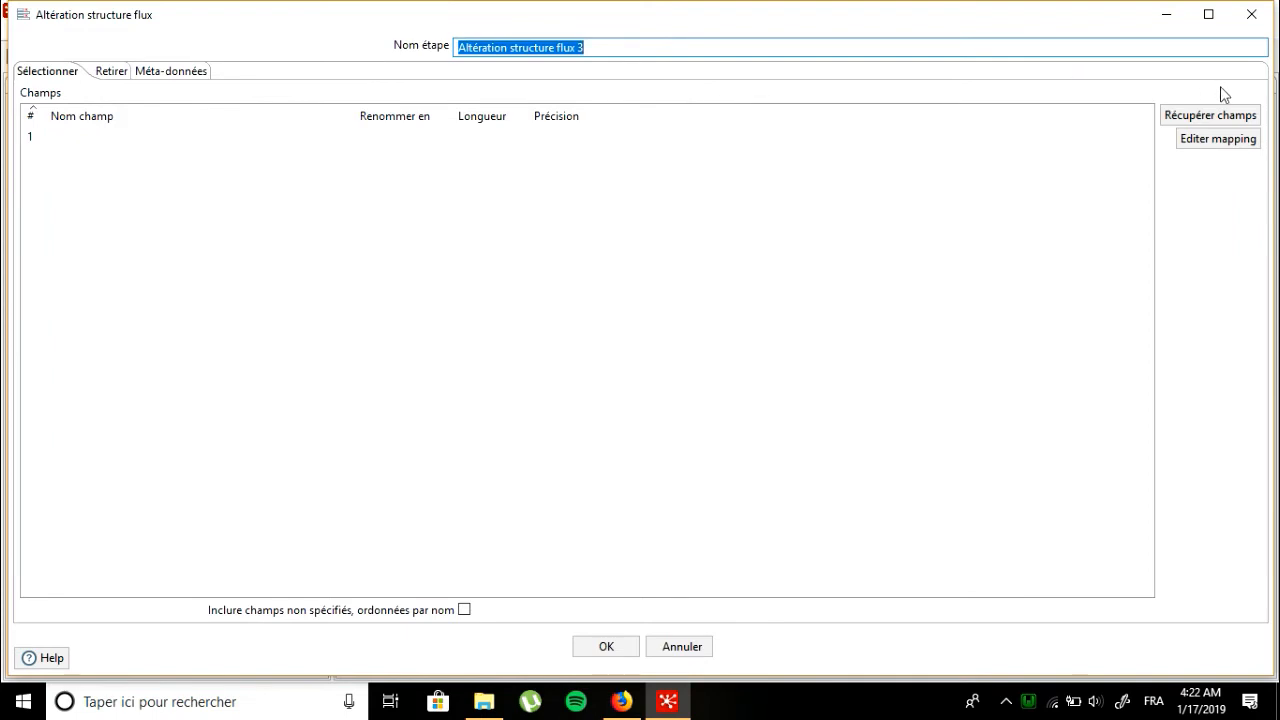
left_click(1210, 115)
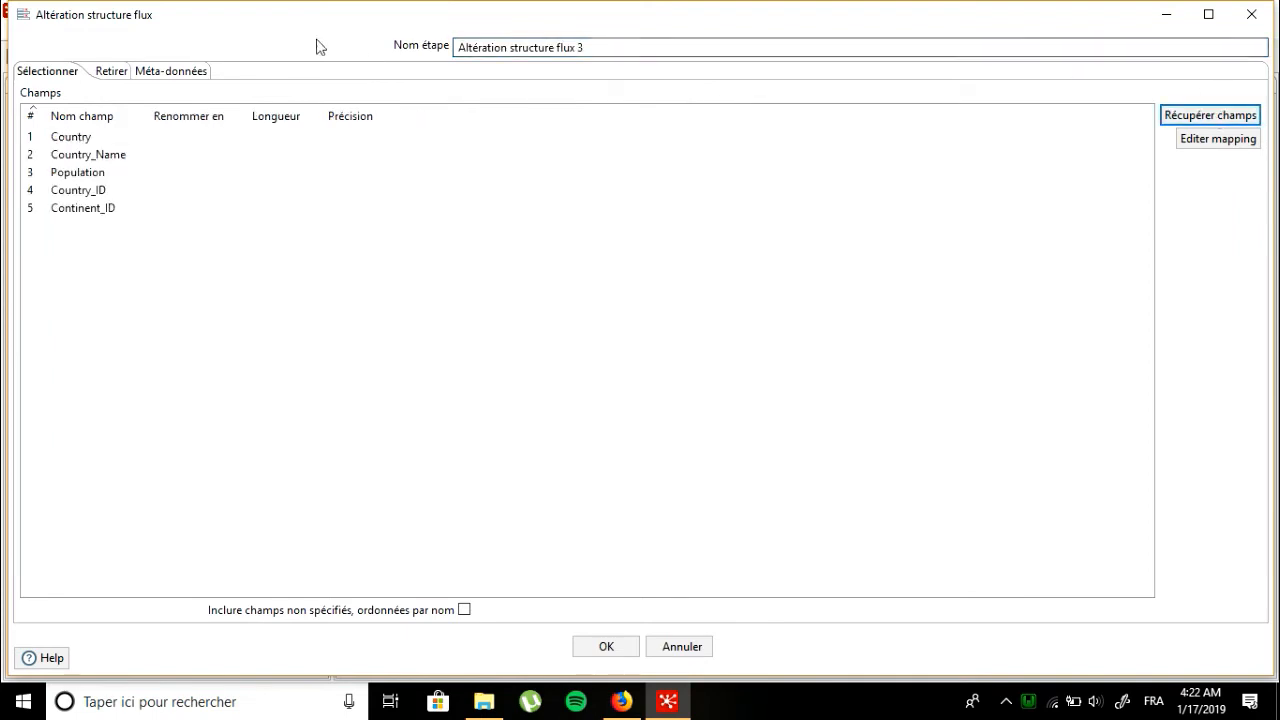
left_click(183, 74)
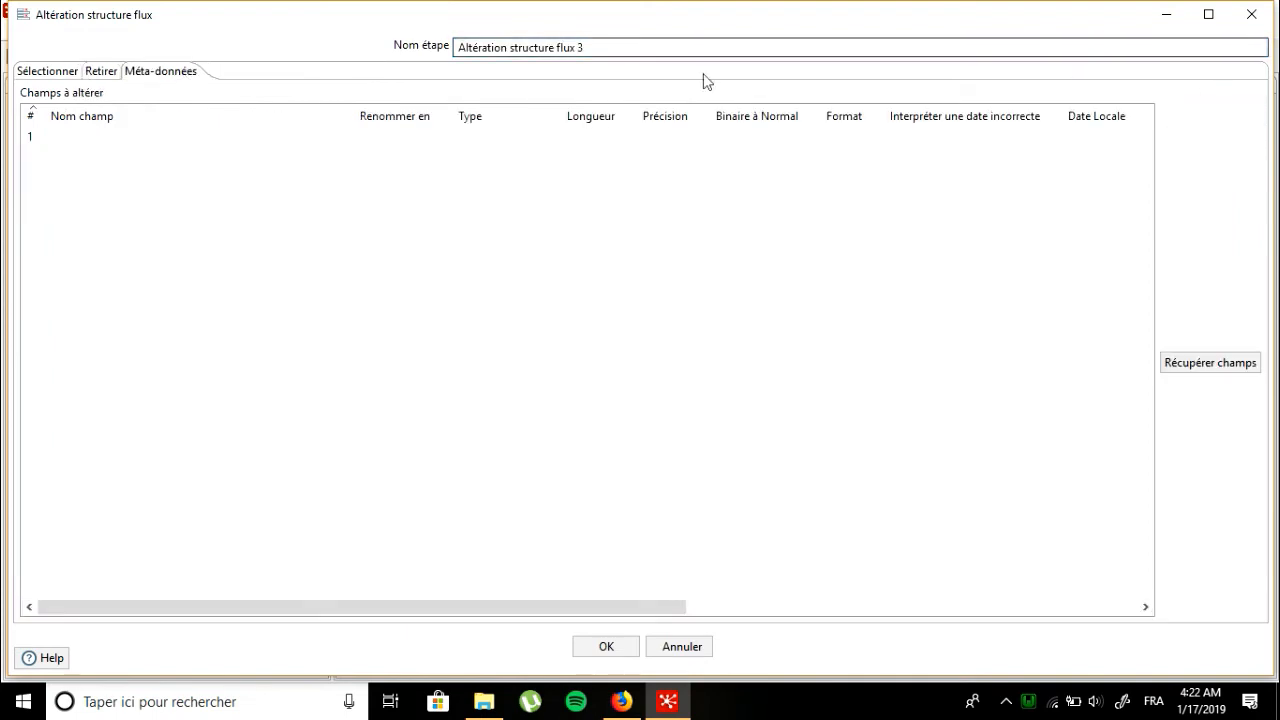
left_click(1192, 370)
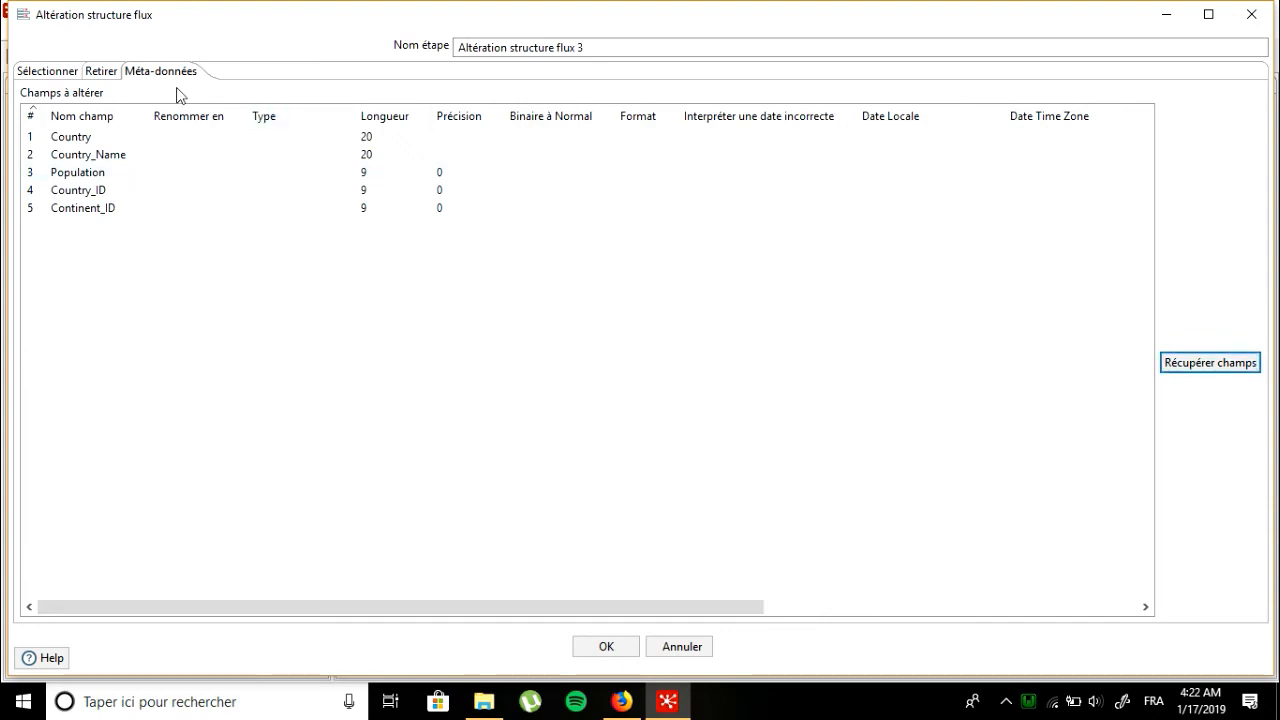
Step: Set the metadata type of Population, Country_ID and Continent_ID to Number in Altération structure flux 3
left_click(321, 174)
left_click(346, 174)
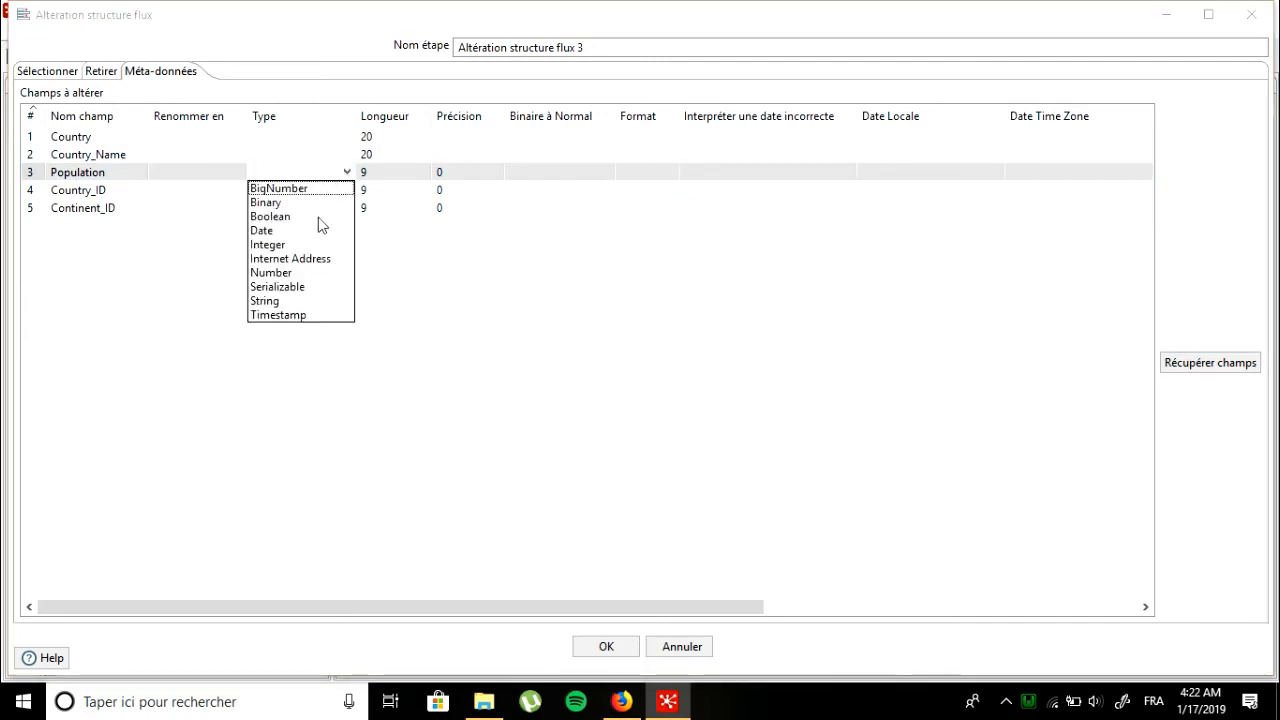
left_click(286, 274)
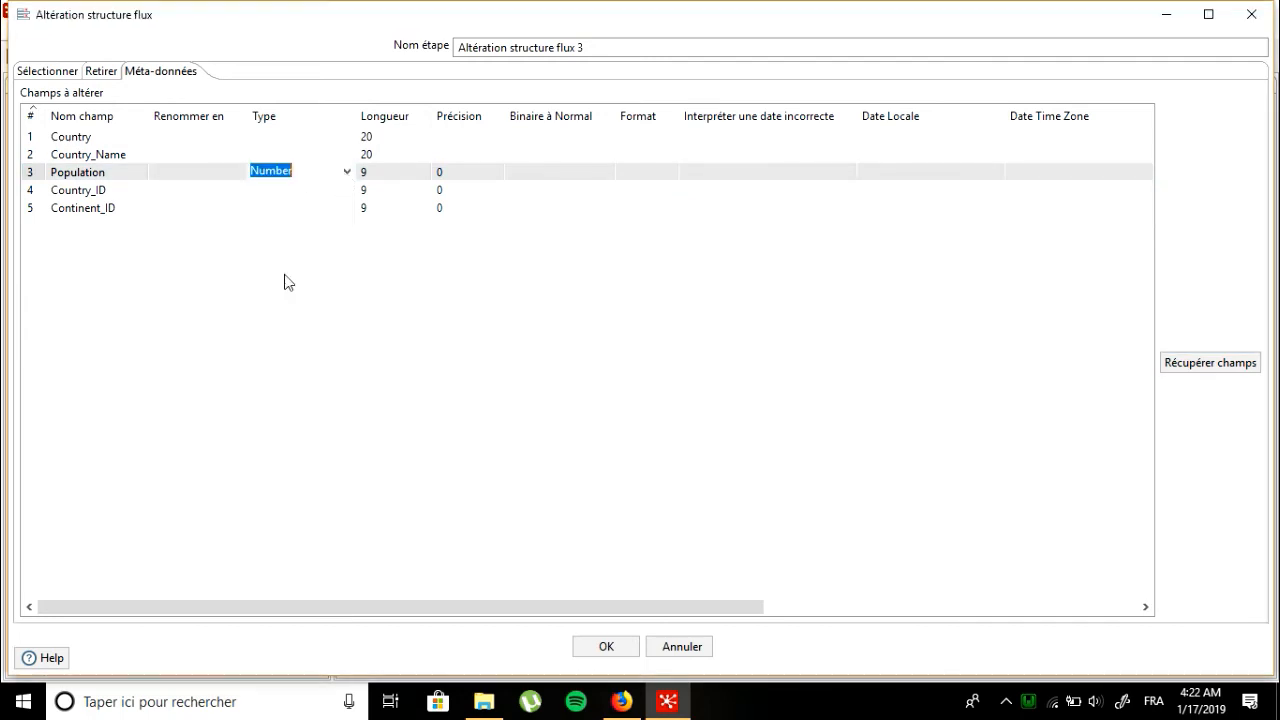
left_click(347, 196)
left_click(347, 197)
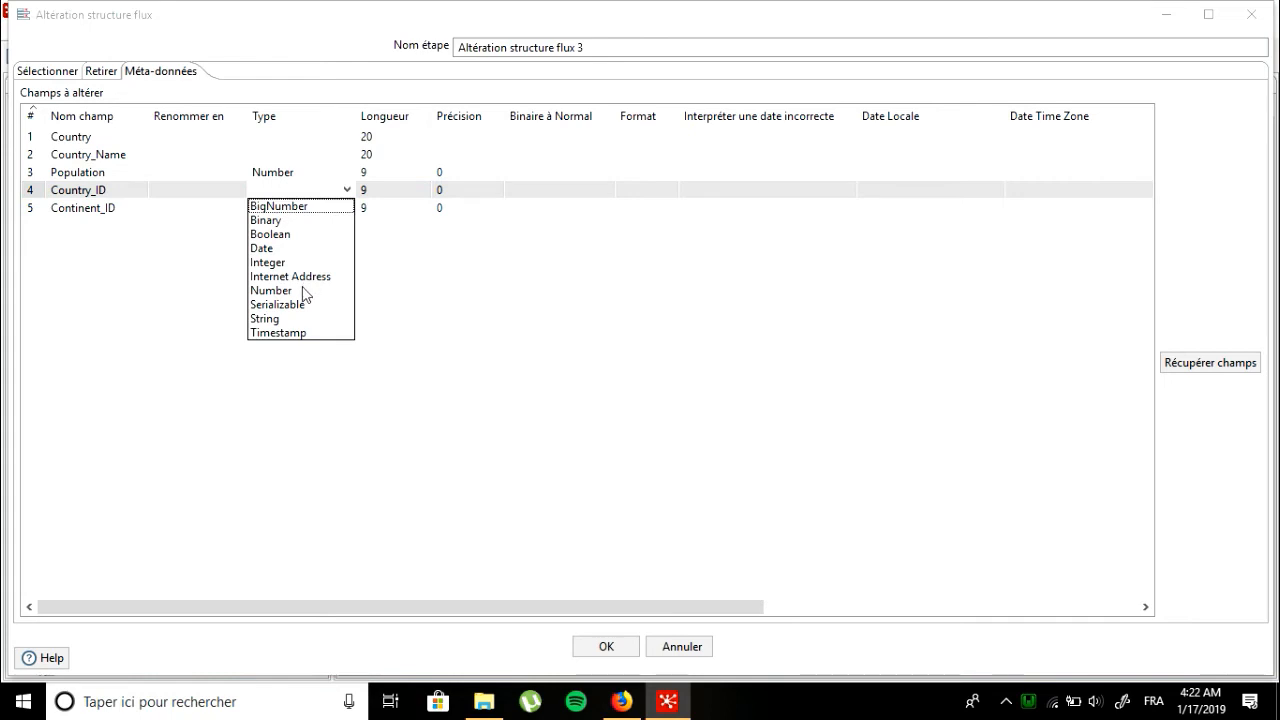
left_click(306, 289)
left_click(354, 210)
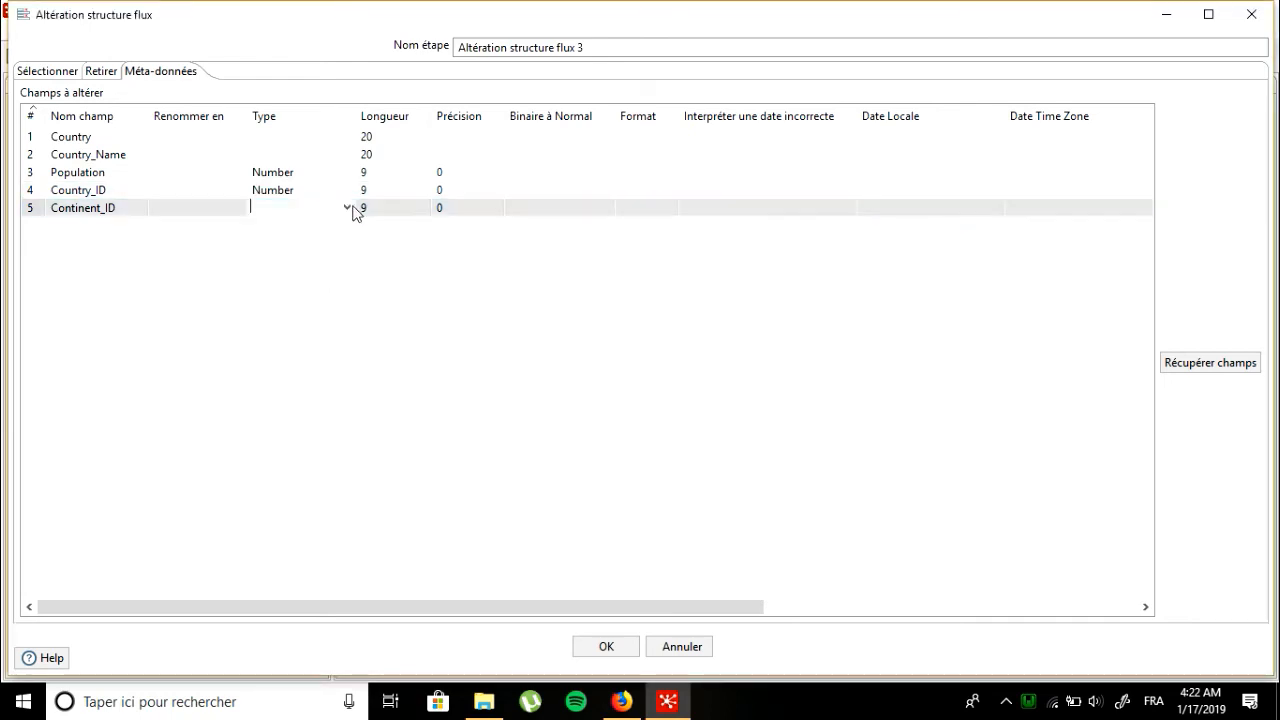
left_click(347, 209)
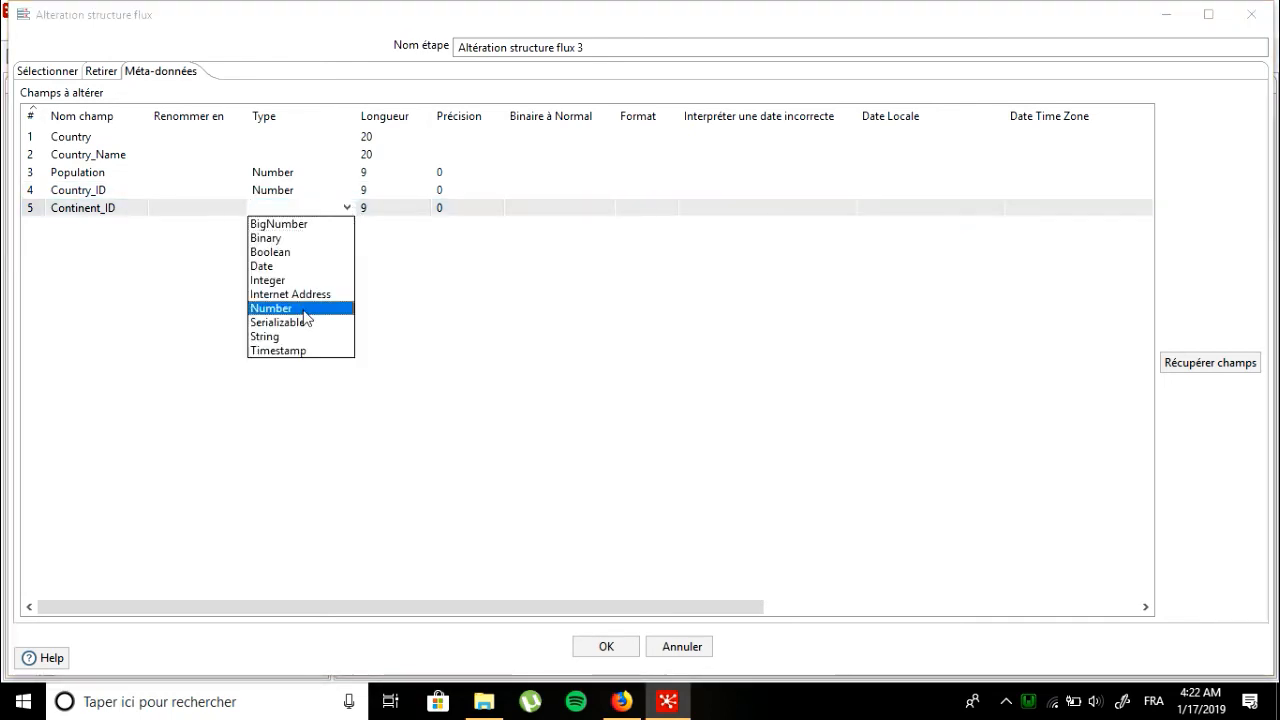
left_click(310, 307)
Step: Set the metadata type of Country_Name and Country to String in Altération structure flux 3, and save the step
left_click(347, 157)
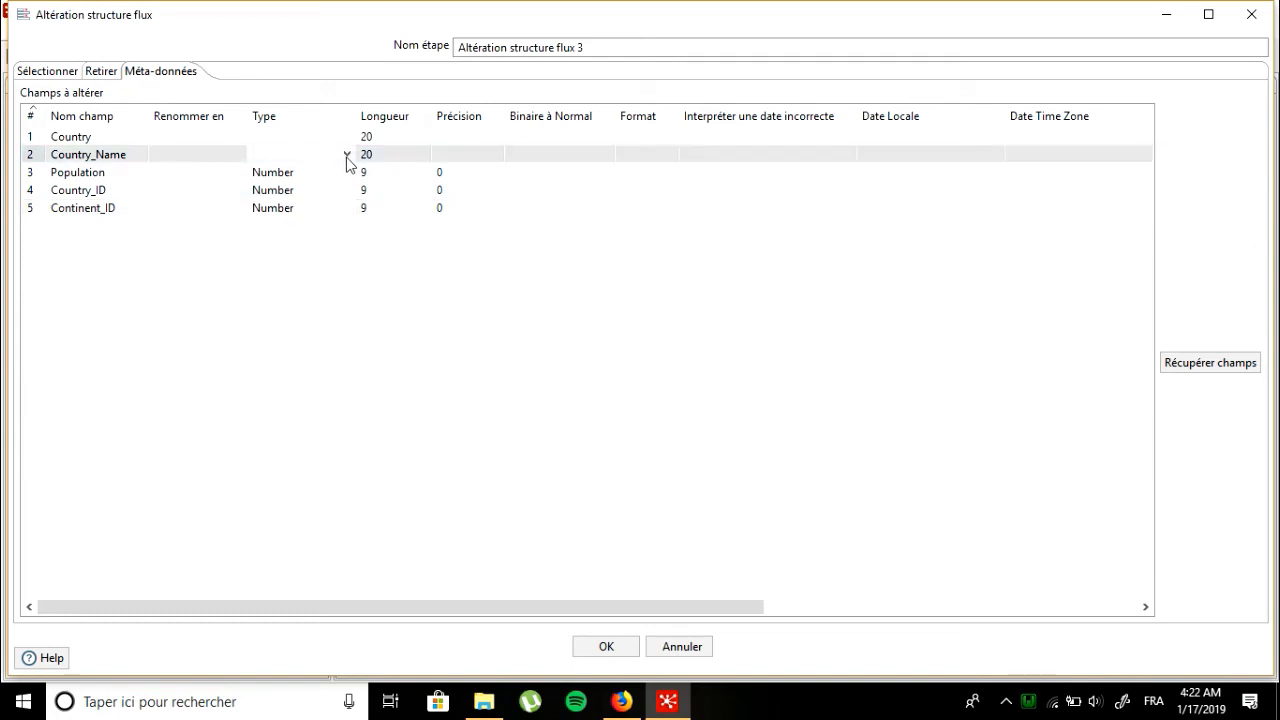
left_click(347, 156)
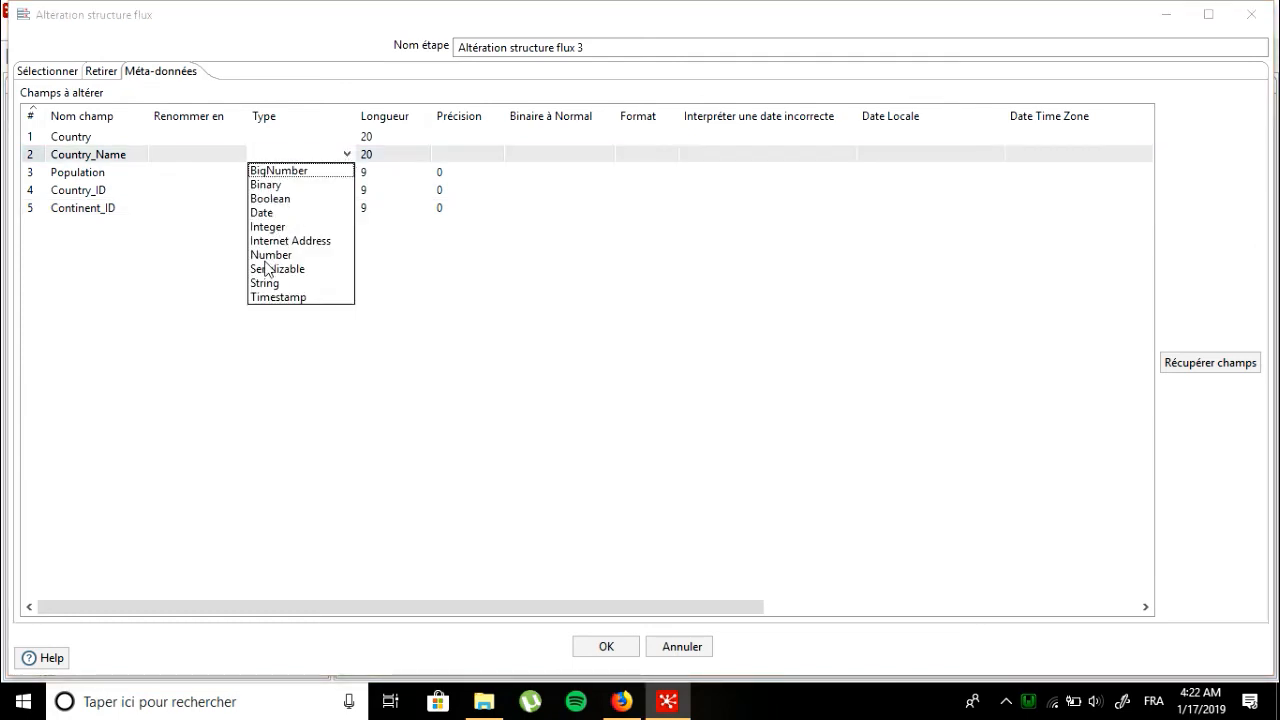
left_click(264, 283)
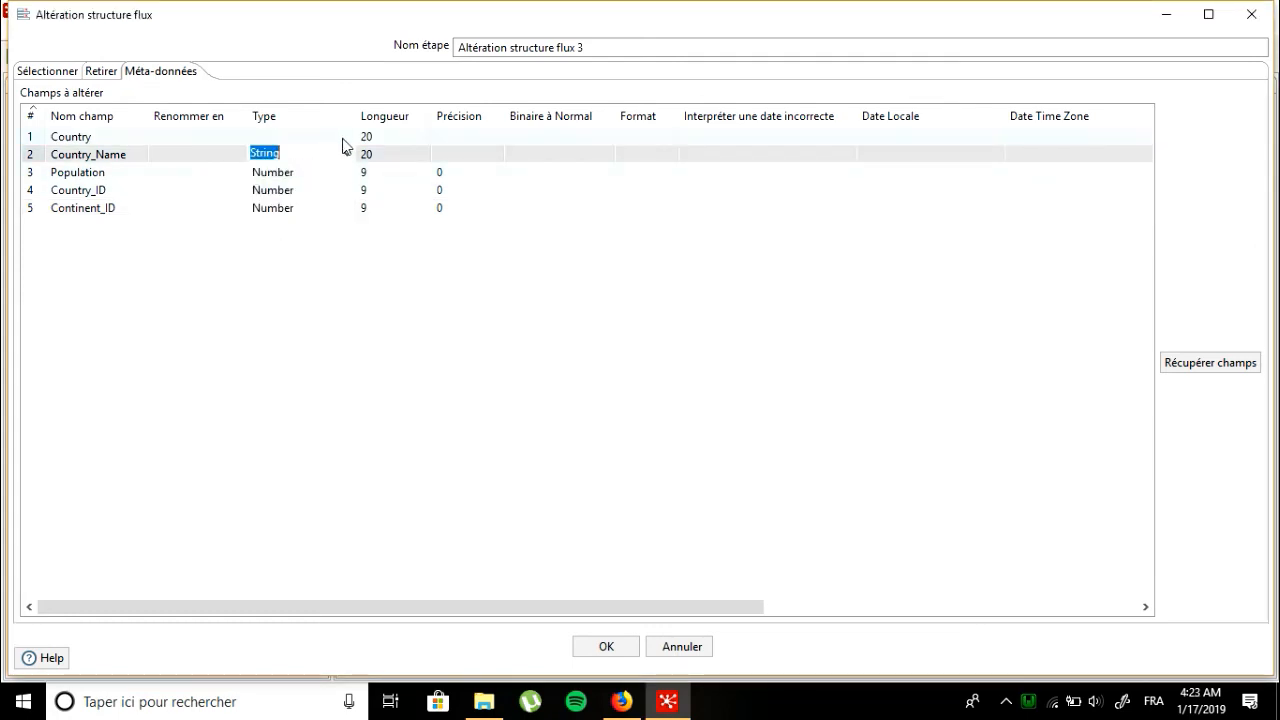
left_click(343, 140)
left_click(346, 136)
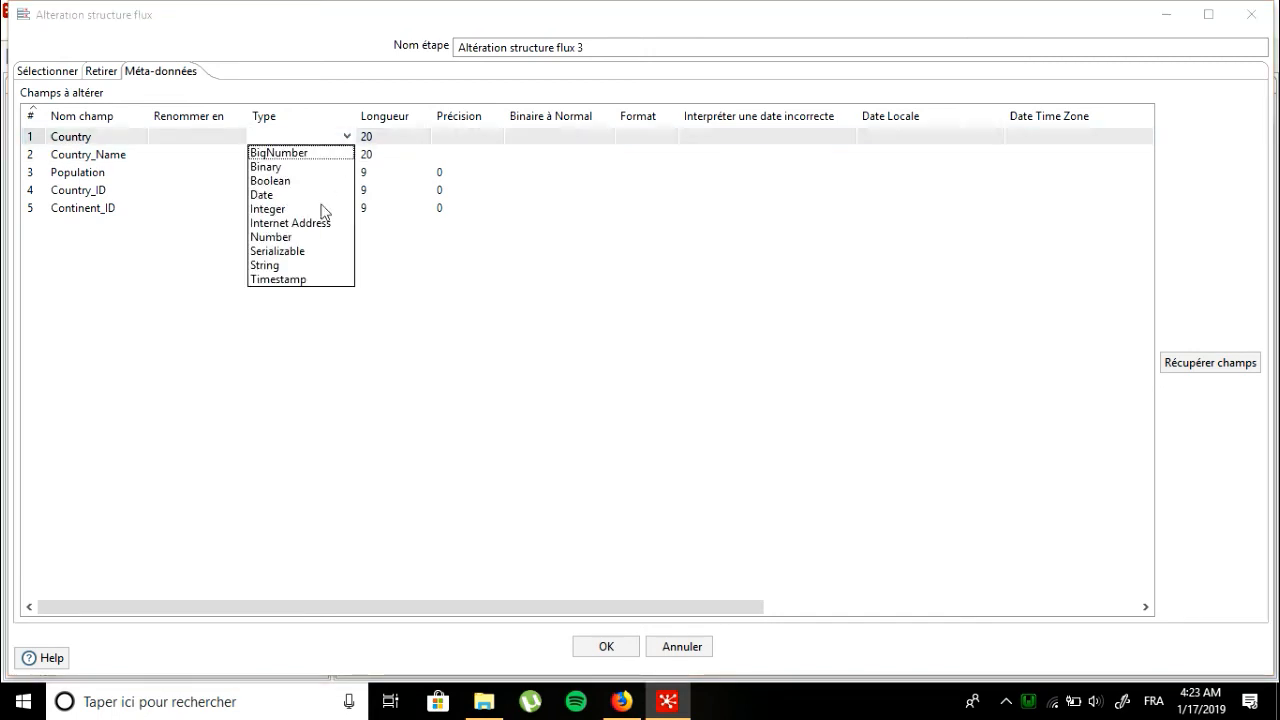
left_click(267, 265)
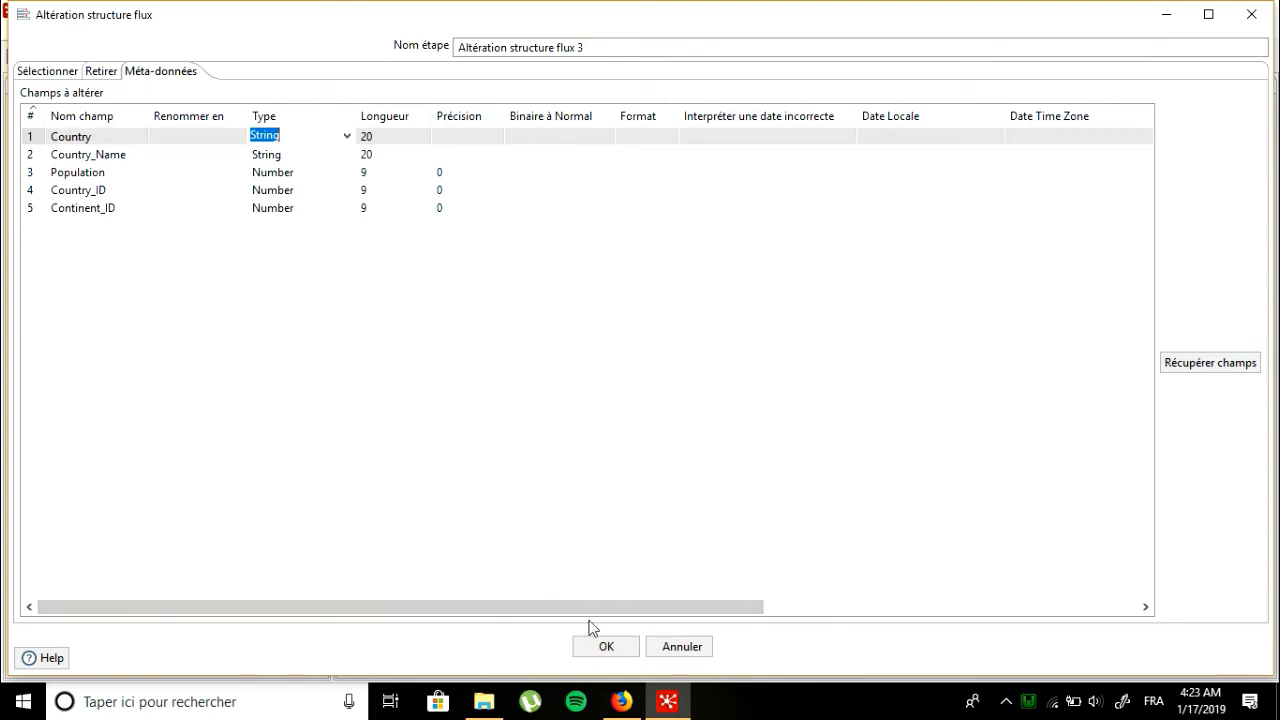
left_click(603, 646)
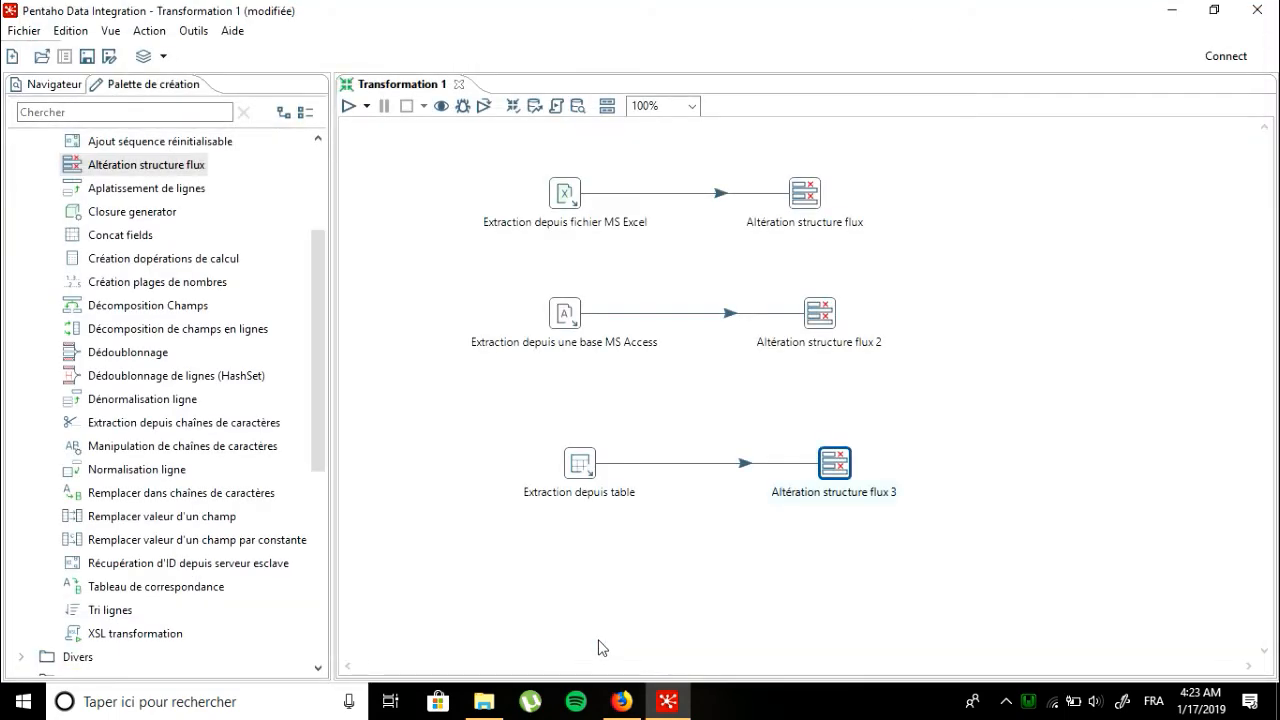
Step: Add a Comparaison triée lignes step from the Jointure lignes category beside Altération structure flux 2 on the canvas
left_click(882, 257)
scroll(314, 278, "up", 1)
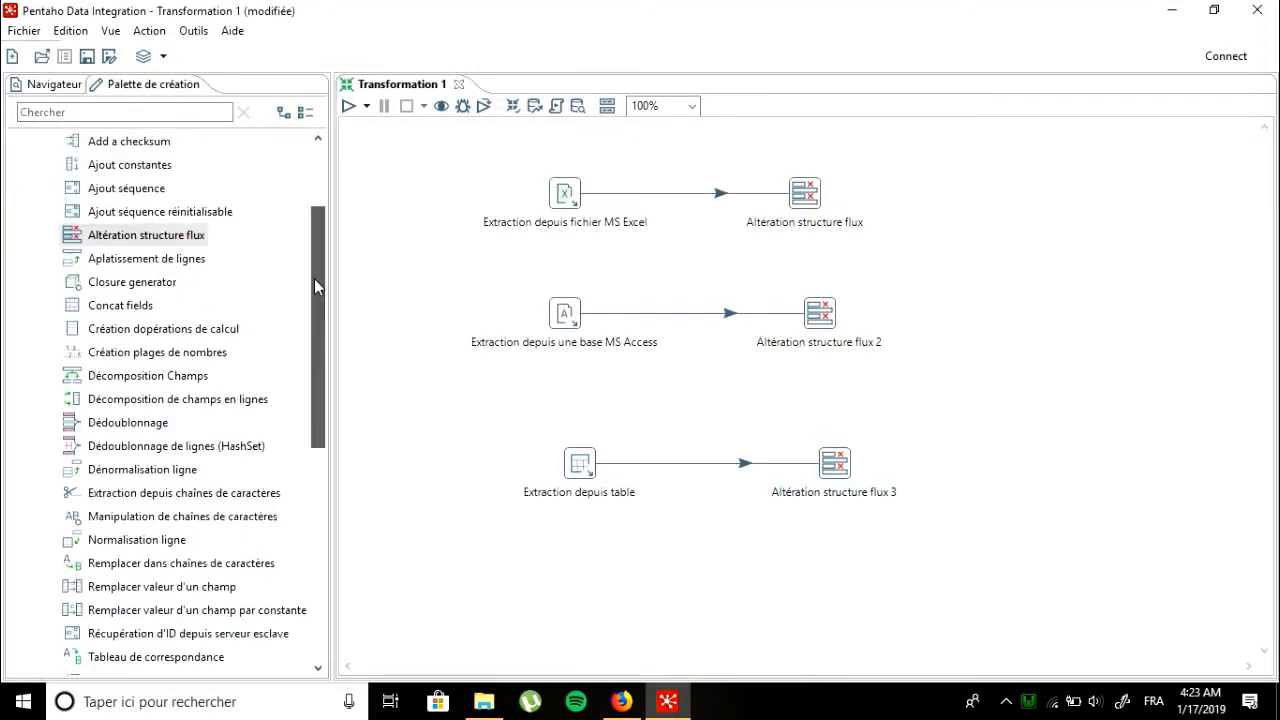
left_click_drag(314, 278, 316, 188)
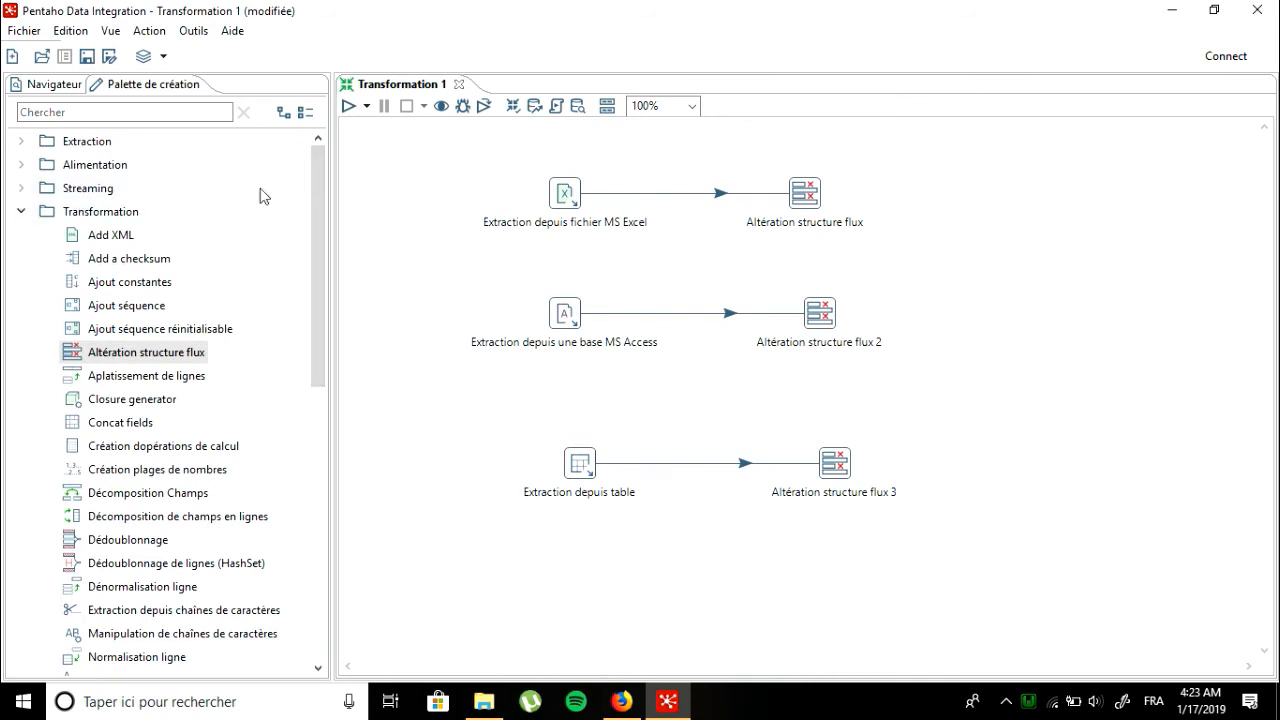
left_click(20, 213)
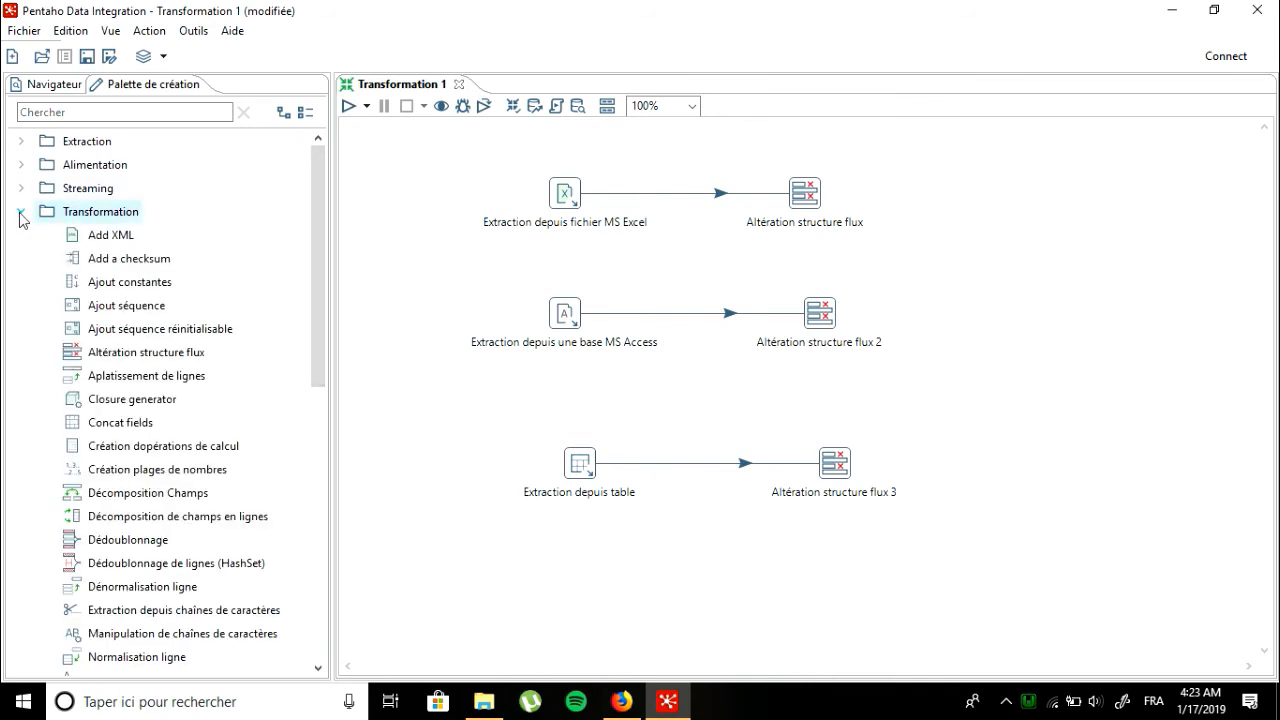
left_click_drag(322, 263, 306, 497)
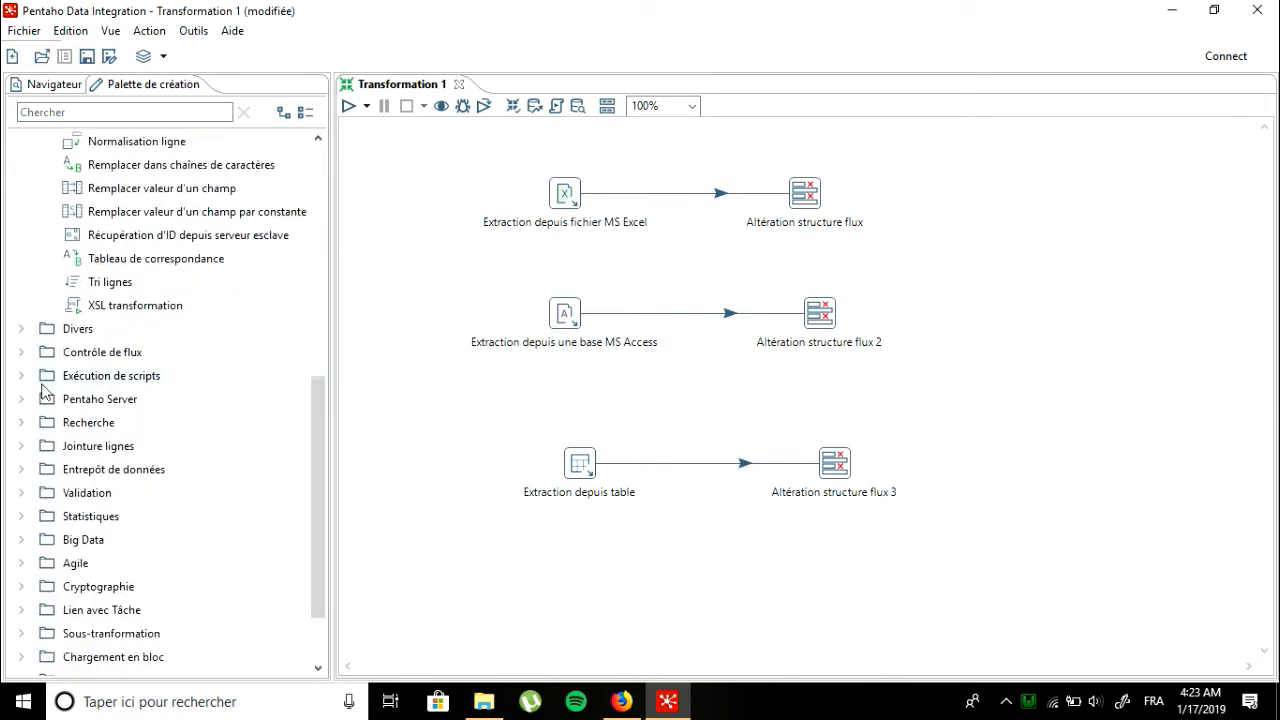
left_click(20, 353)
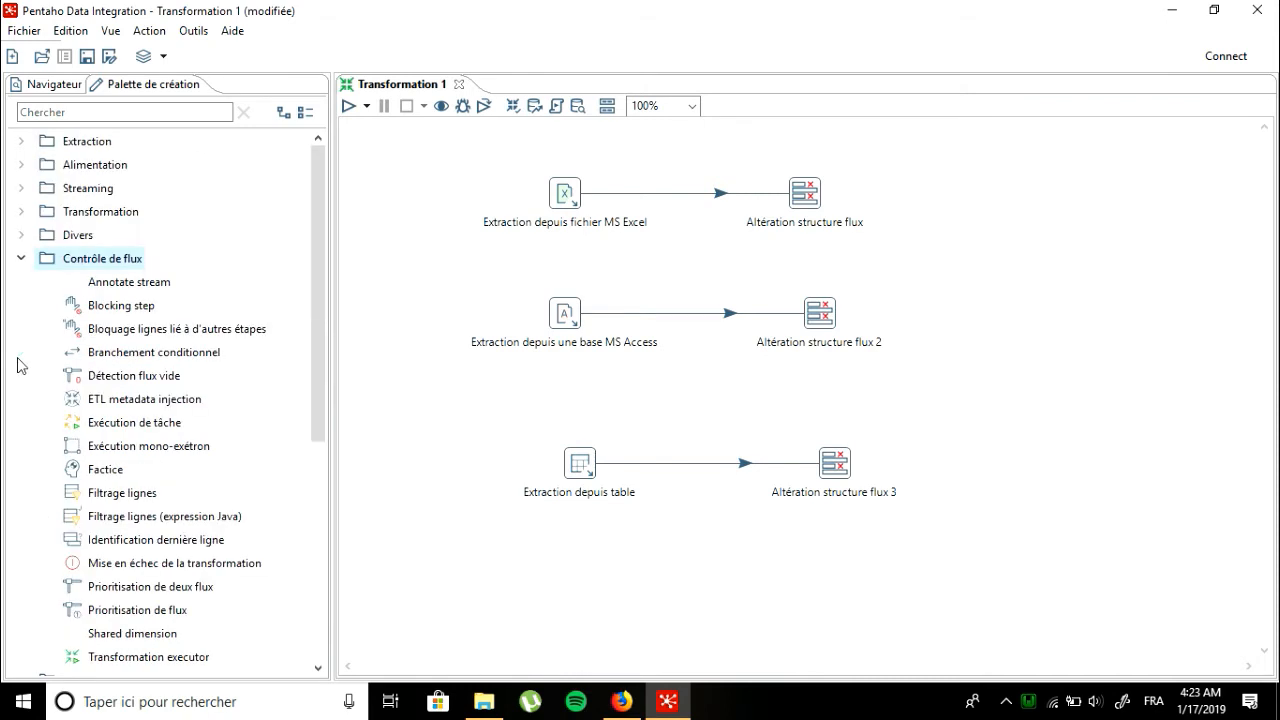
left_click_drag(317, 347, 321, 568)
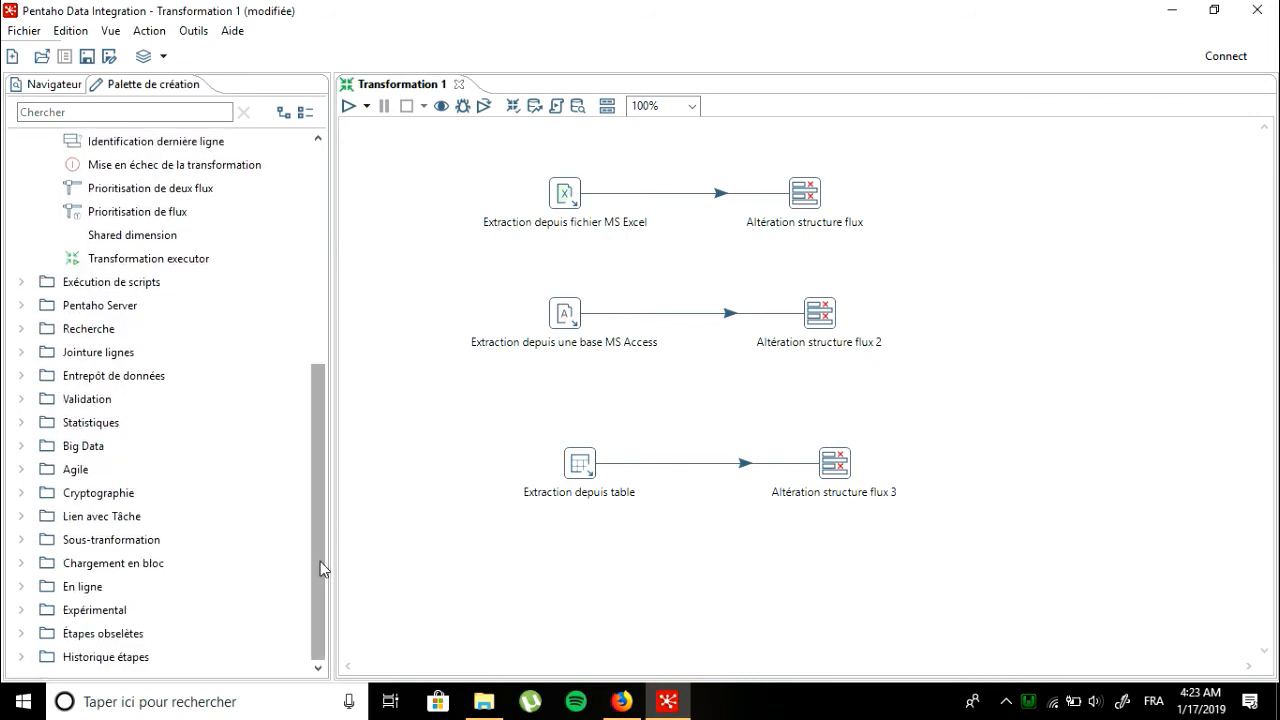
left_click(21, 587)
left_click_drag(326, 389, 331, 238)
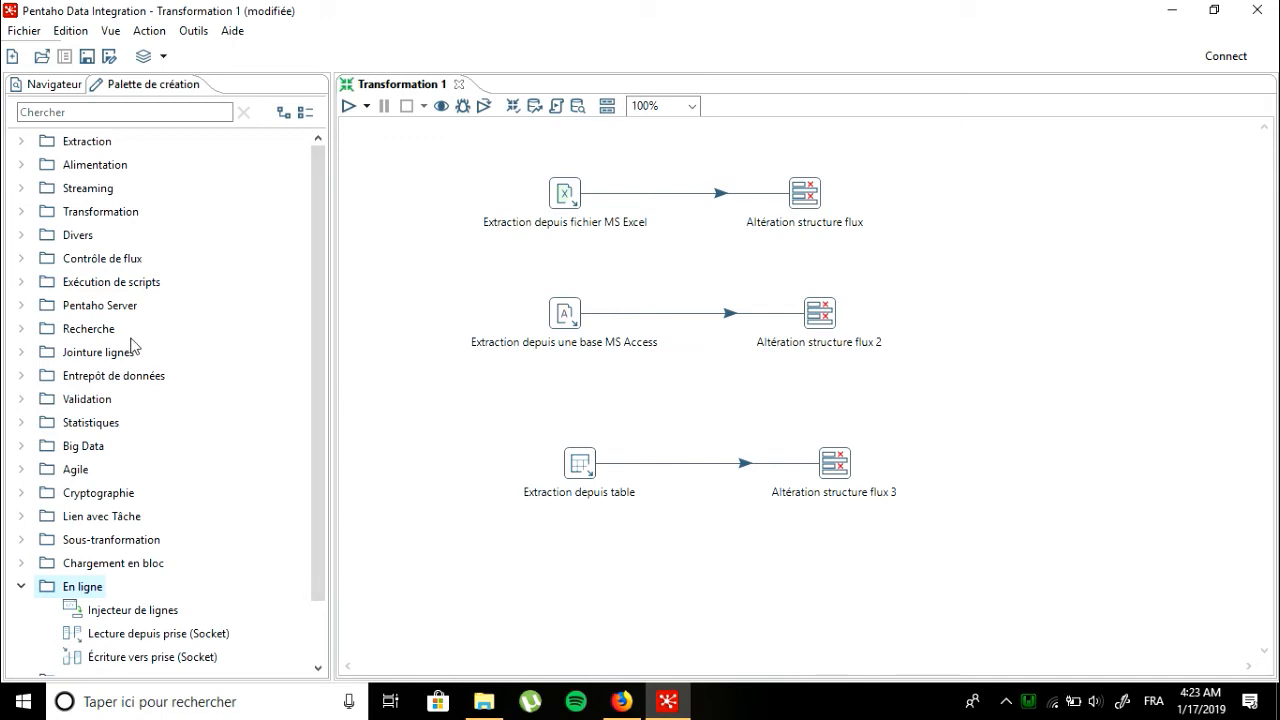
left_click(21, 352)
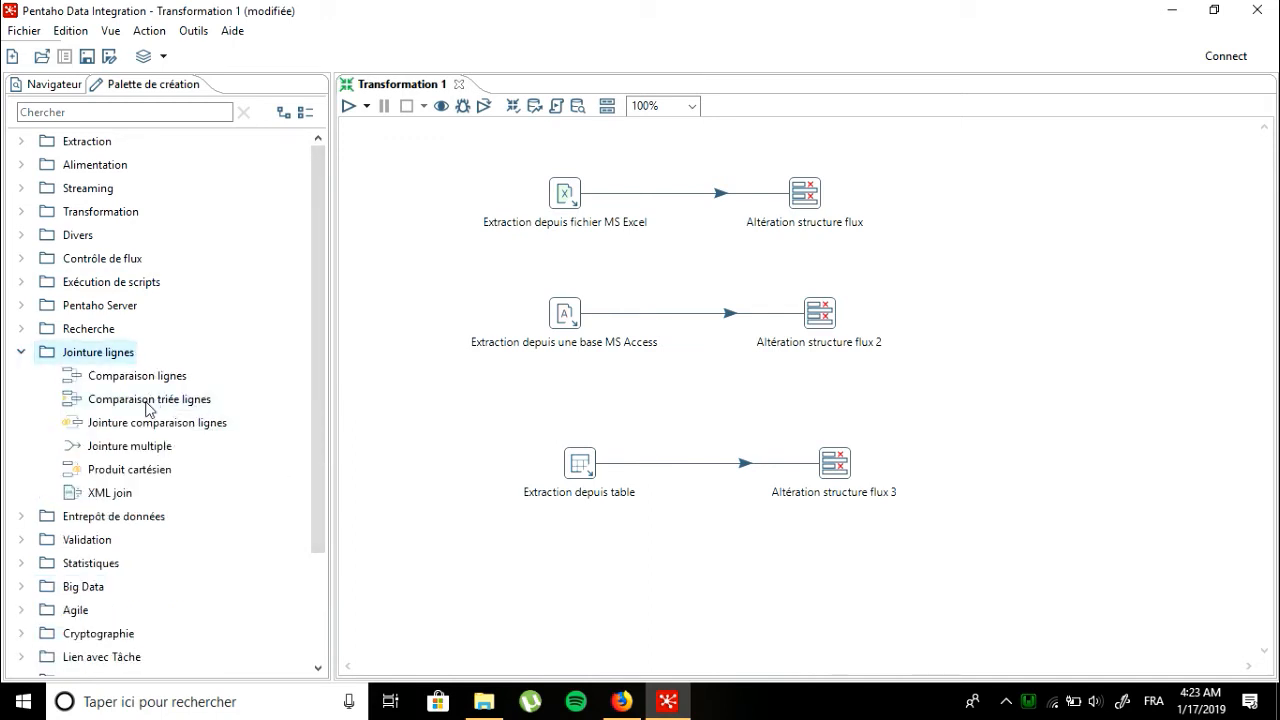
left_click_drag(145, 405, 1022, 322)
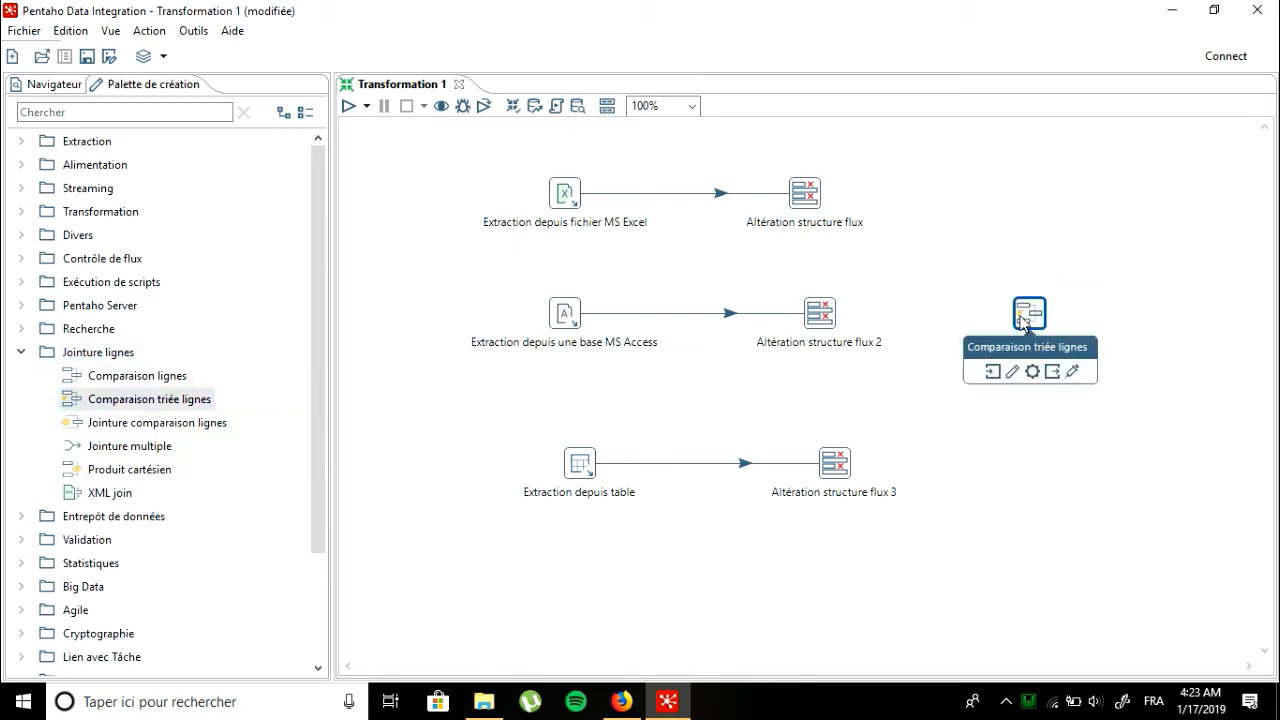
Step: Connect all three Altération structure flux steps to the Comparaison triée lignes step, using the main output
left_click(821, 317)
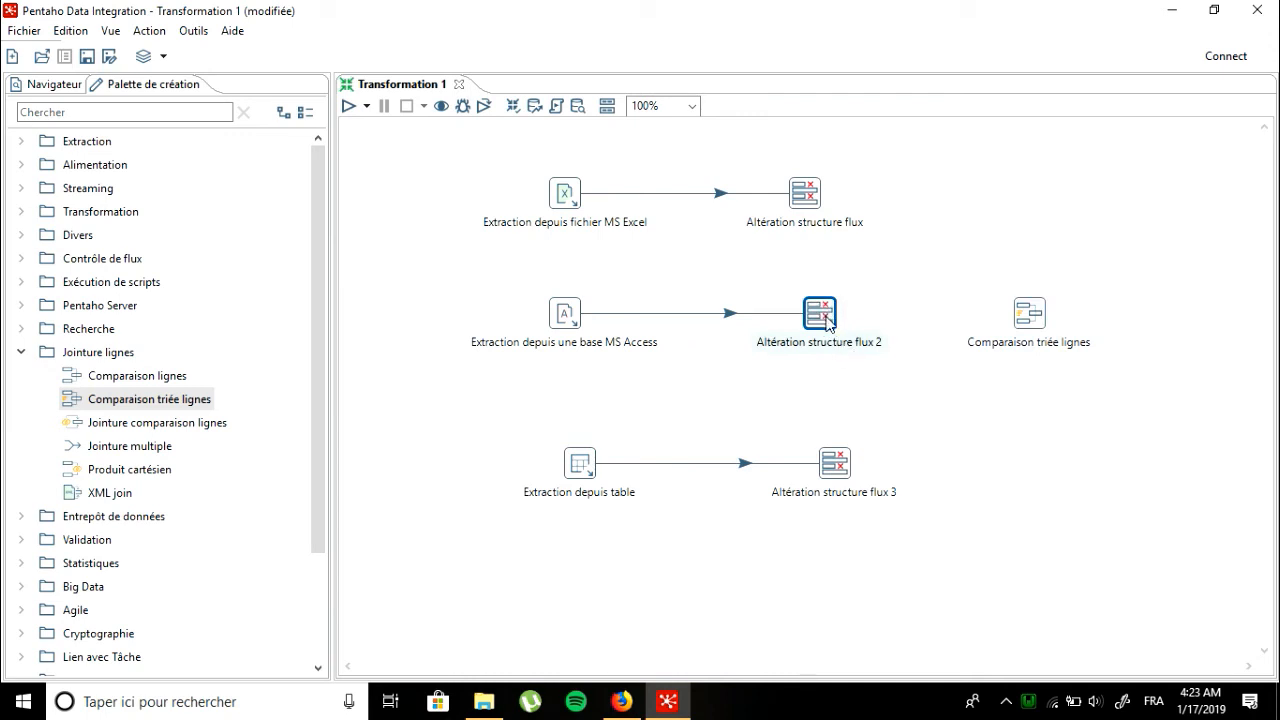
left_click_drag(866, 370, 1024, 322)
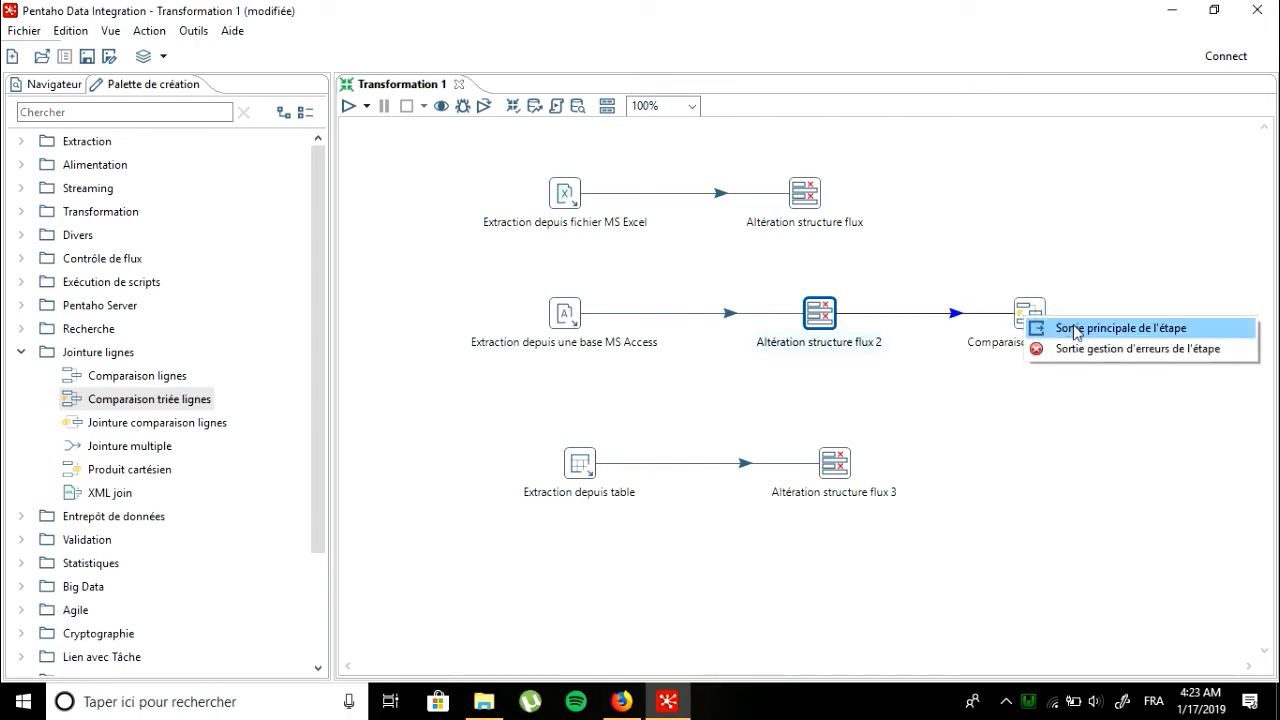
left_click(1076, 330)
left_click(805, 195)
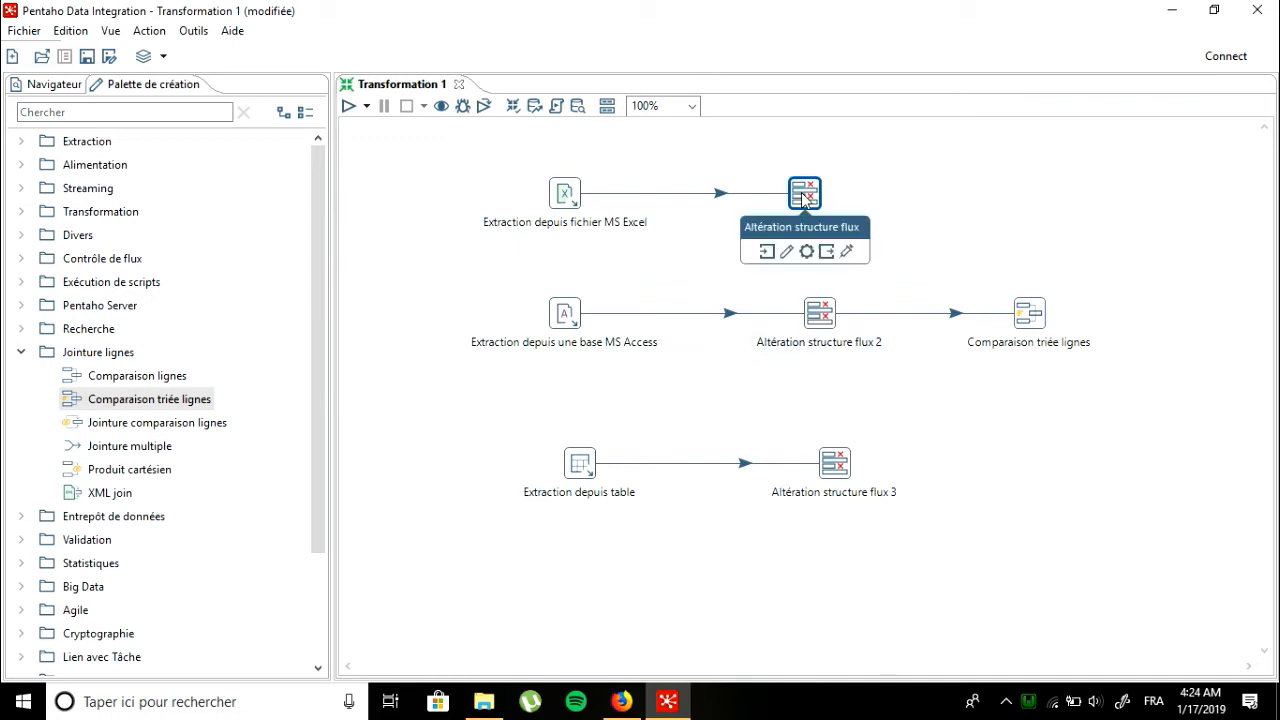
double_click(828, 252)
left_click(972, 139)
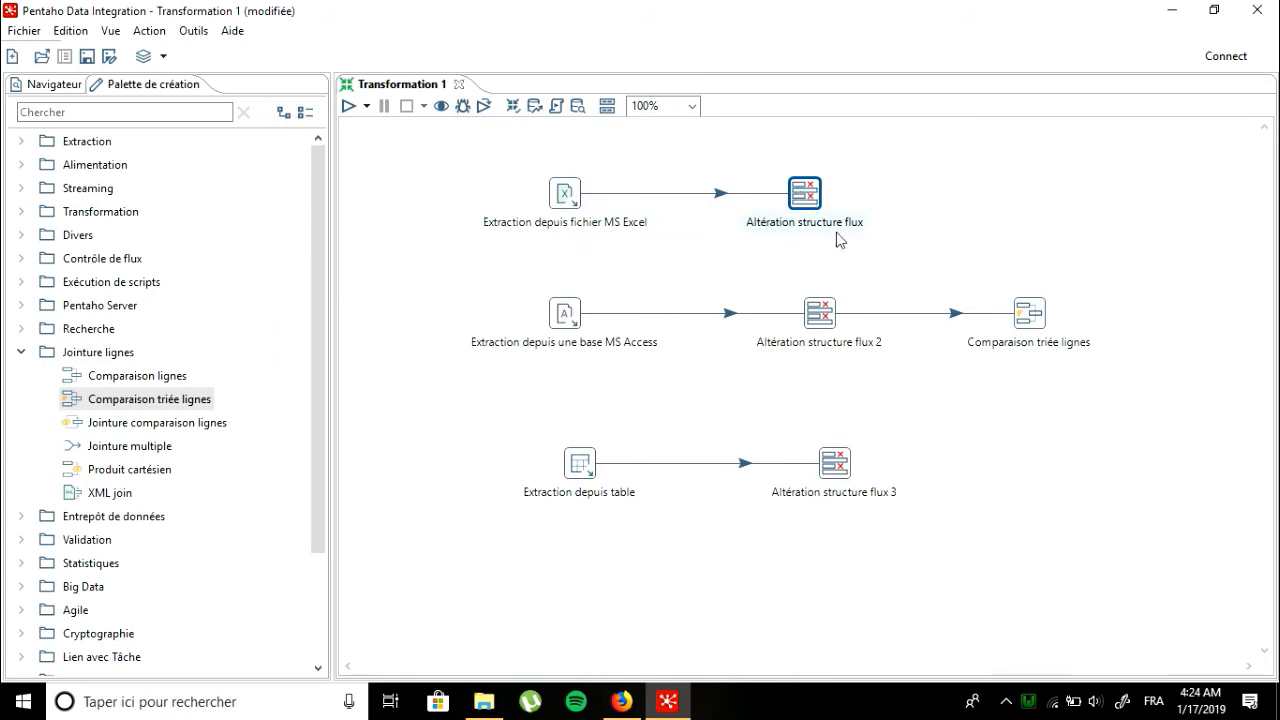
mouse_move(818, 207)
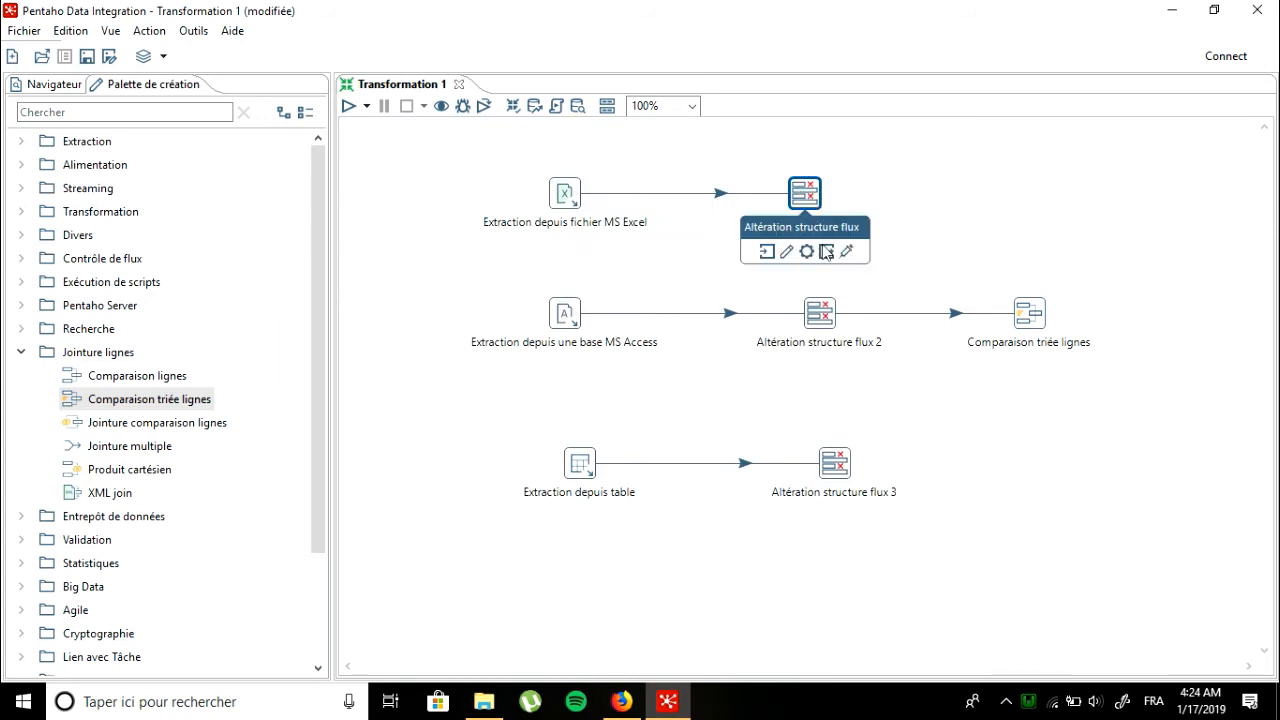
left_click_drag(826, 253, 1030, 322)
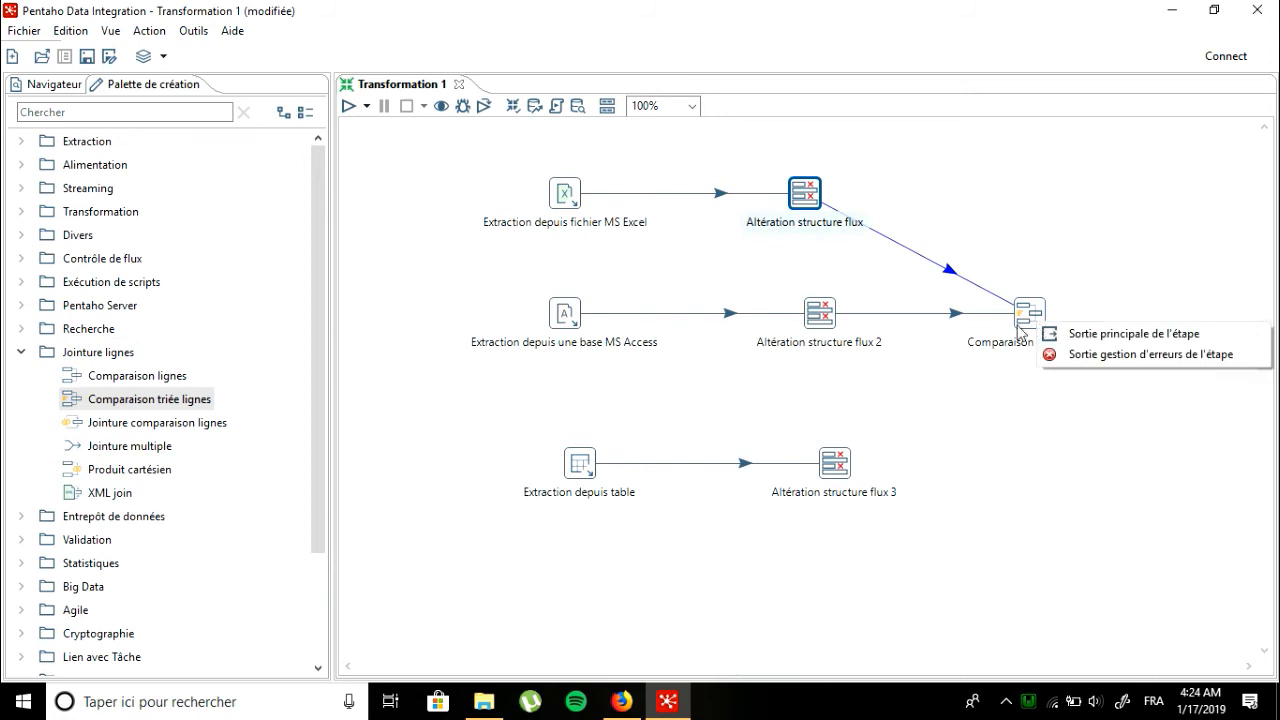
left_click(1092, 334)
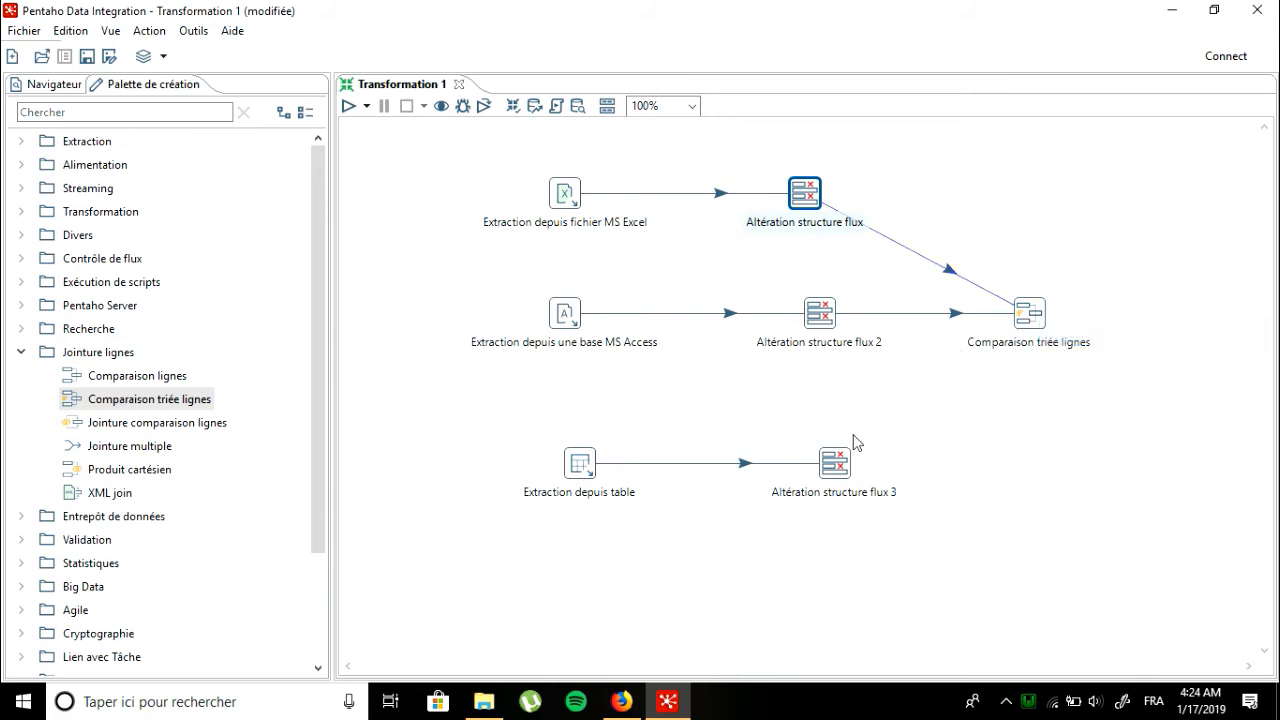
mouse_move(843, 467)
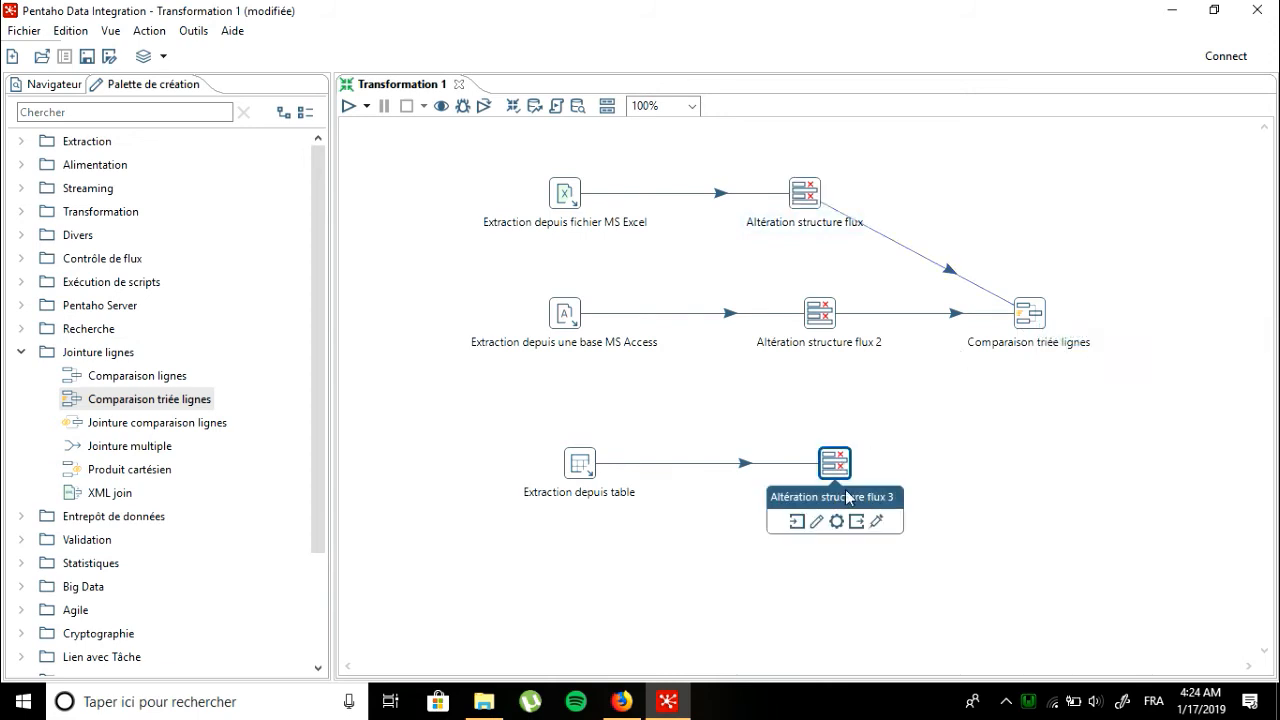
left_click_drag(857, 524, 1040, 321)
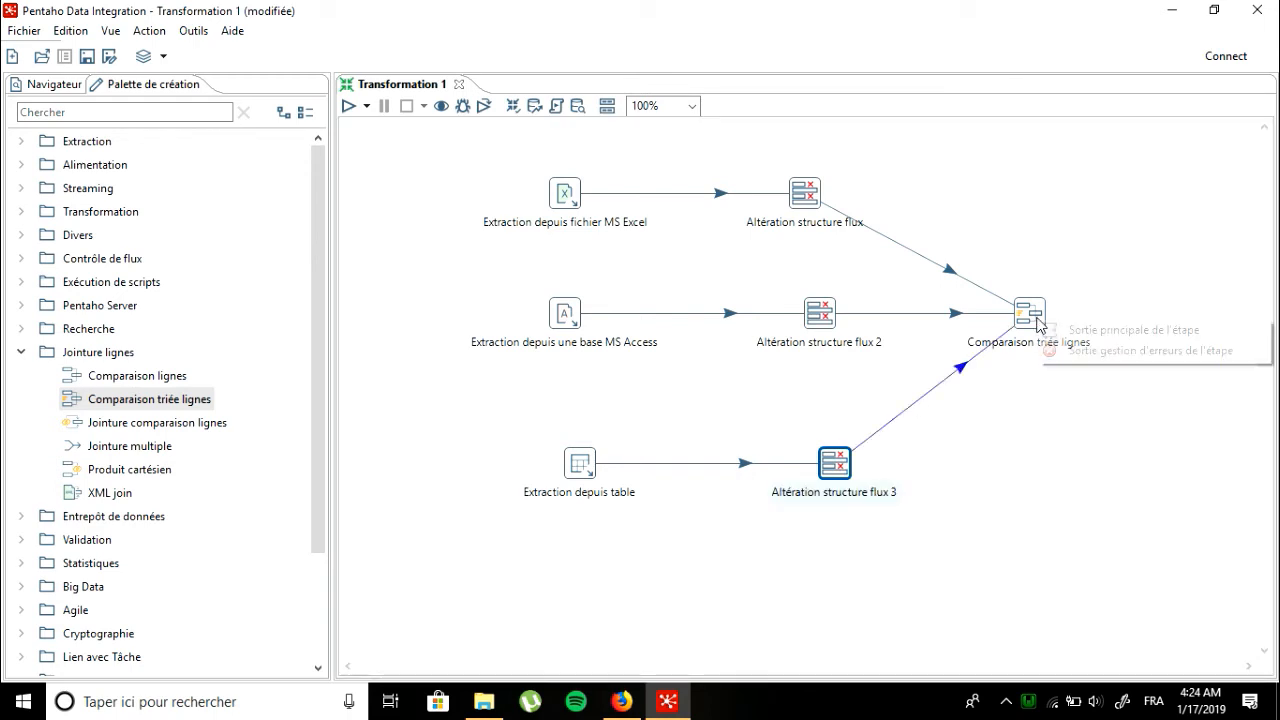
left_click(1066, 330)
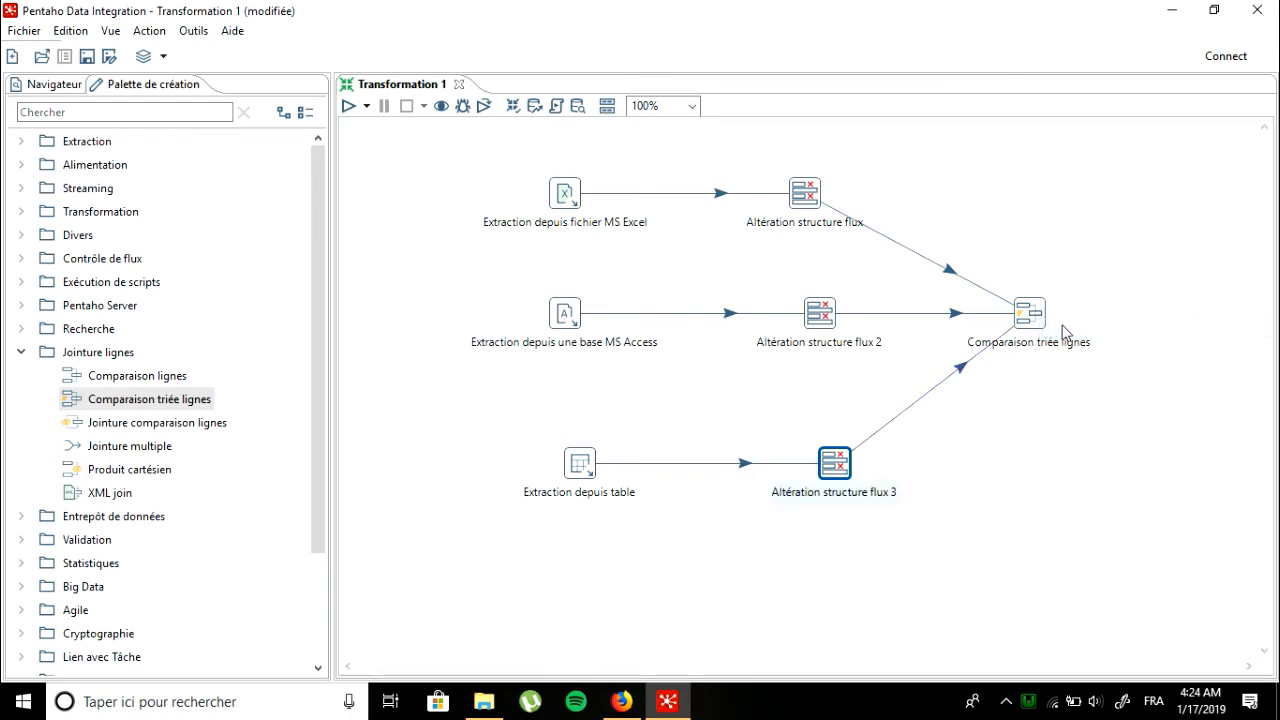
Step: Add an Insertion dans table step from the Alimentation category below the Comparaison triée lignes step
left_click(37, 354)
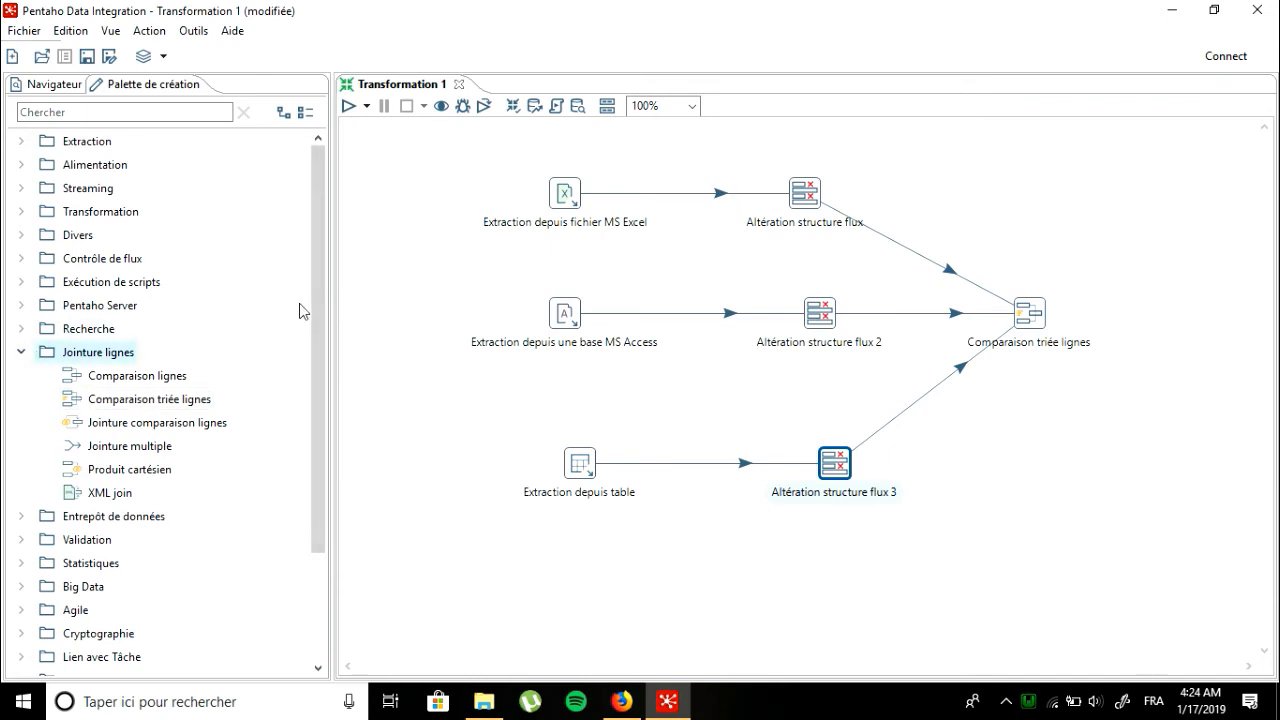
left_click(21, 352)
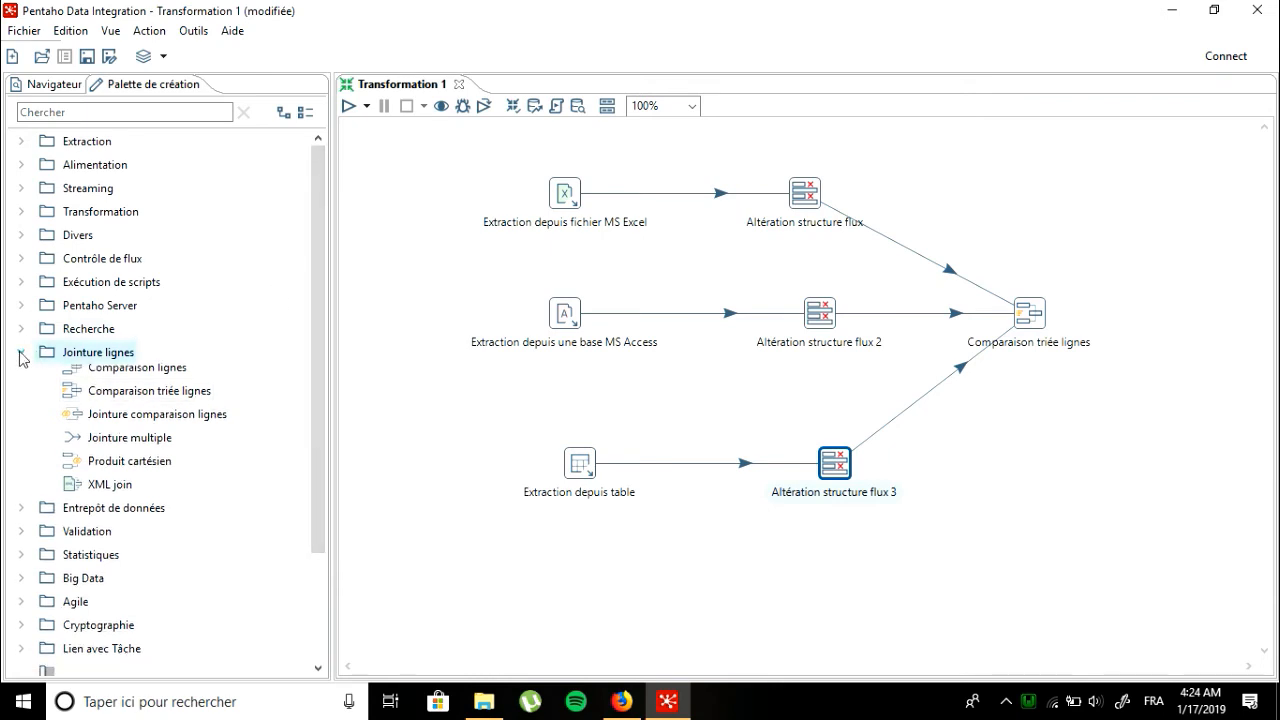
left_click(21, 165)
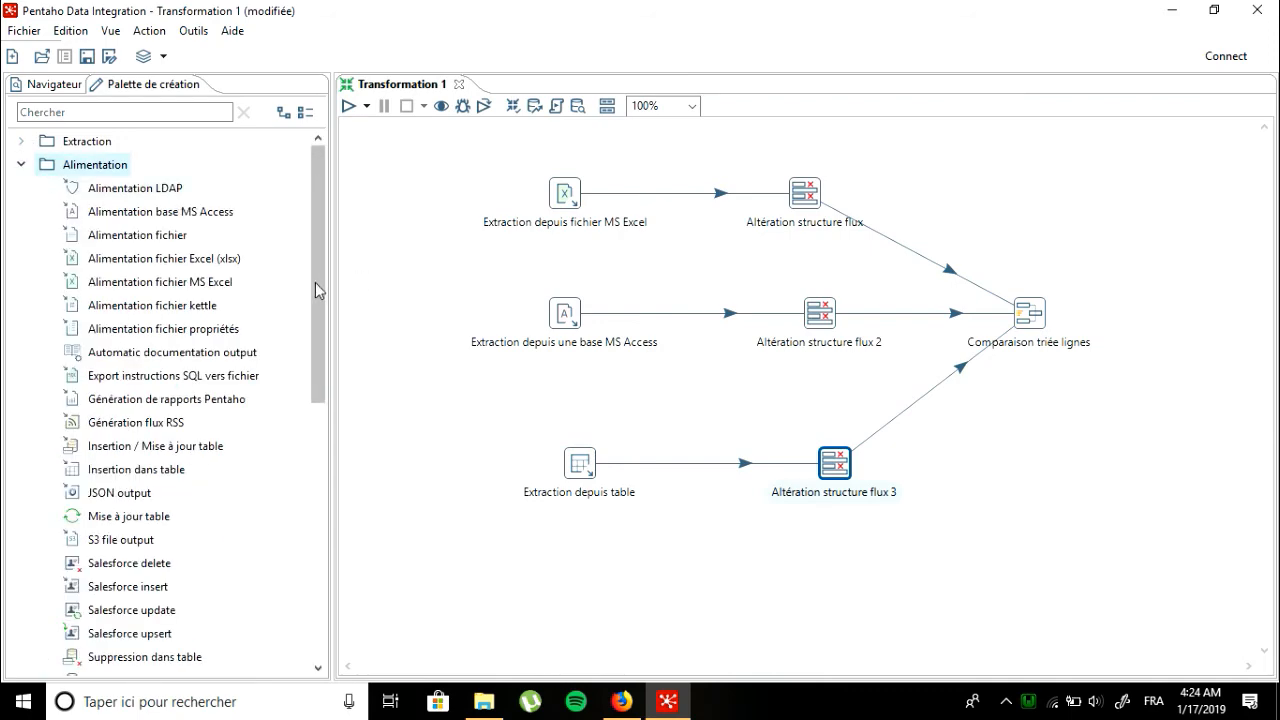
mouse_move(316, 284)
left_mouse_down()
mouse_move(293, 390)
mouse_move(322, 272)
left_mouse_up()
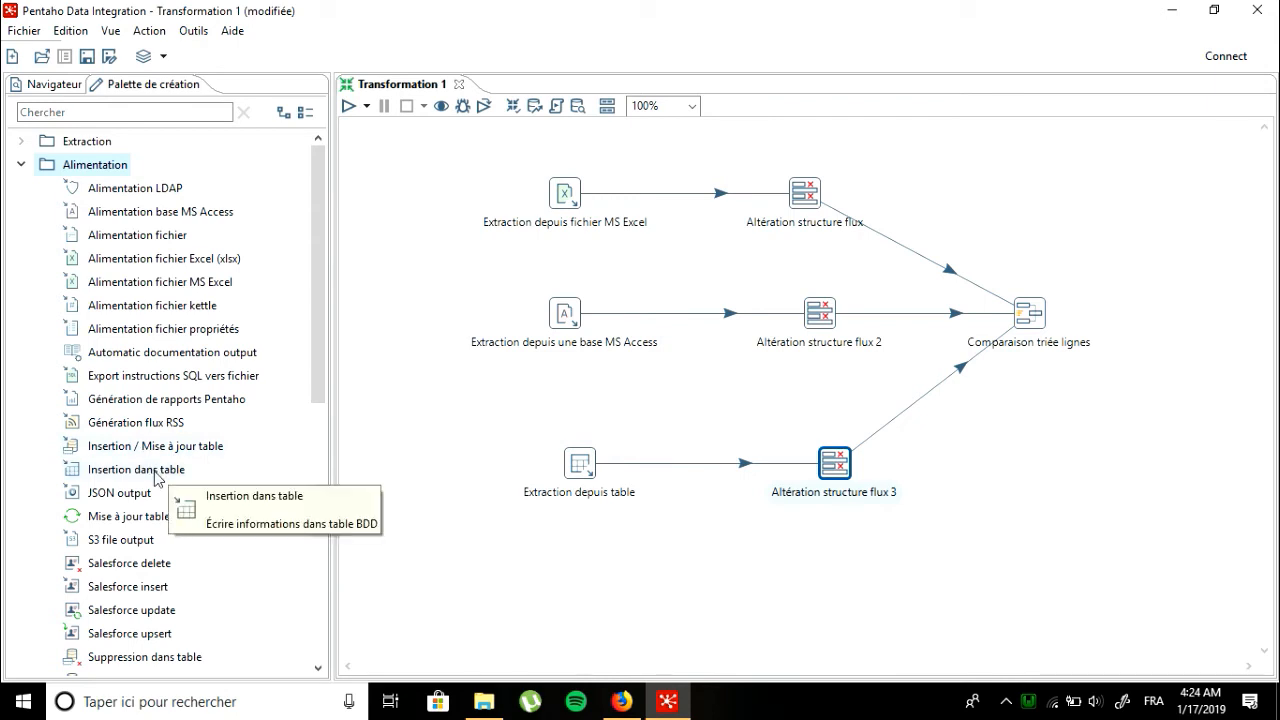
left_click_drag(155, 470, 1042, 515)
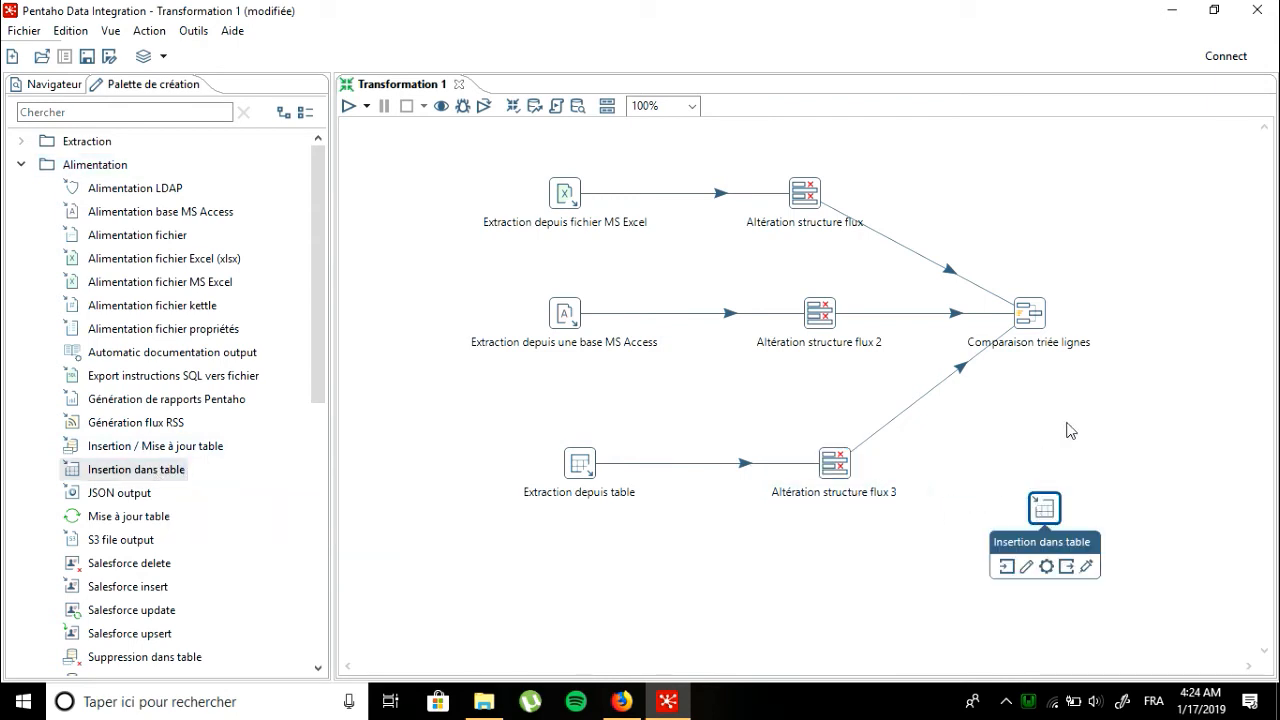
Step: Connect the Comparaison triée lignes step to Insertion dans table, and open the Insertion dans table settings
left_click(1024, 318)
mouse_move(1037, 330)
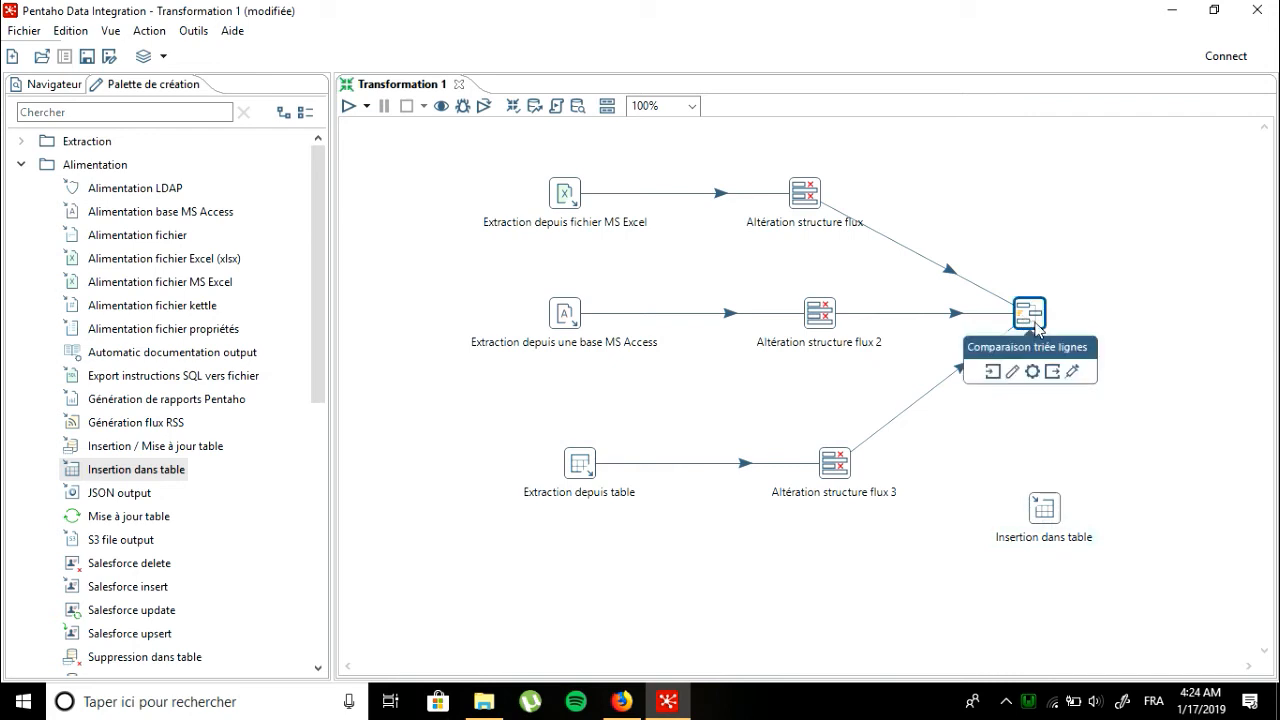
left_click_drag(1062, 373, 1048, 506)
left_click(1048, 506)
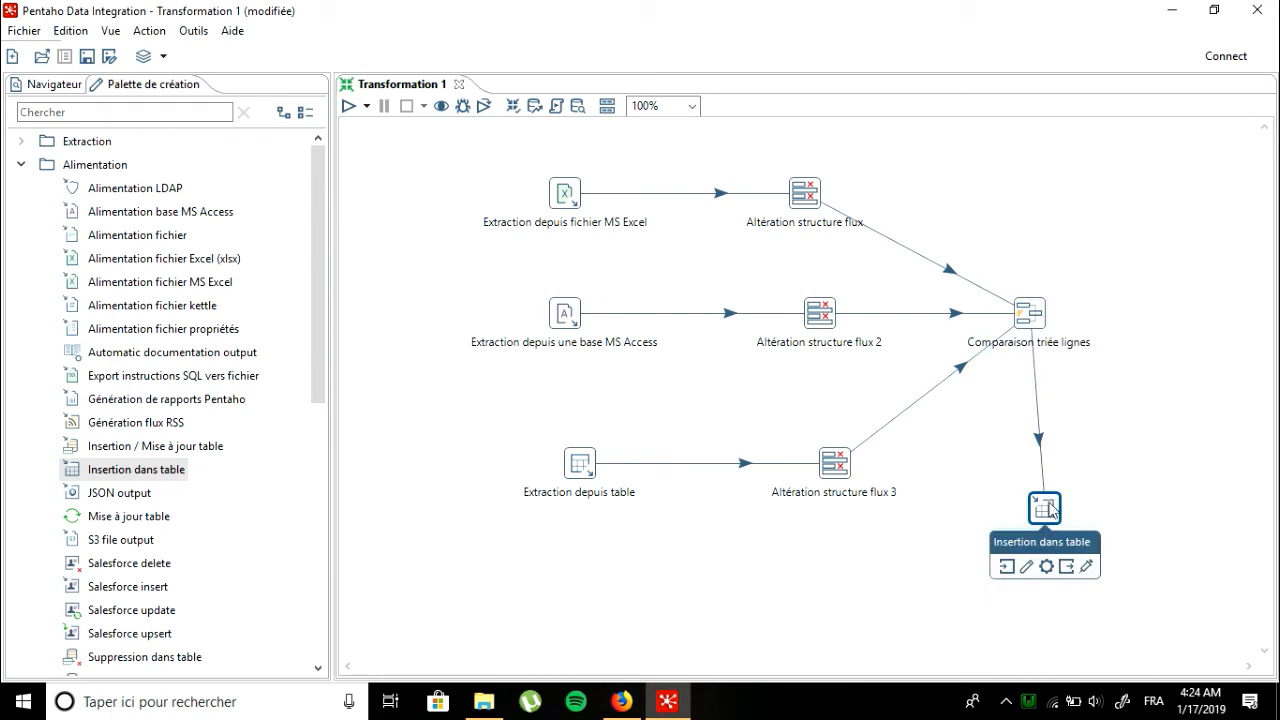
double_click(1046, 509)
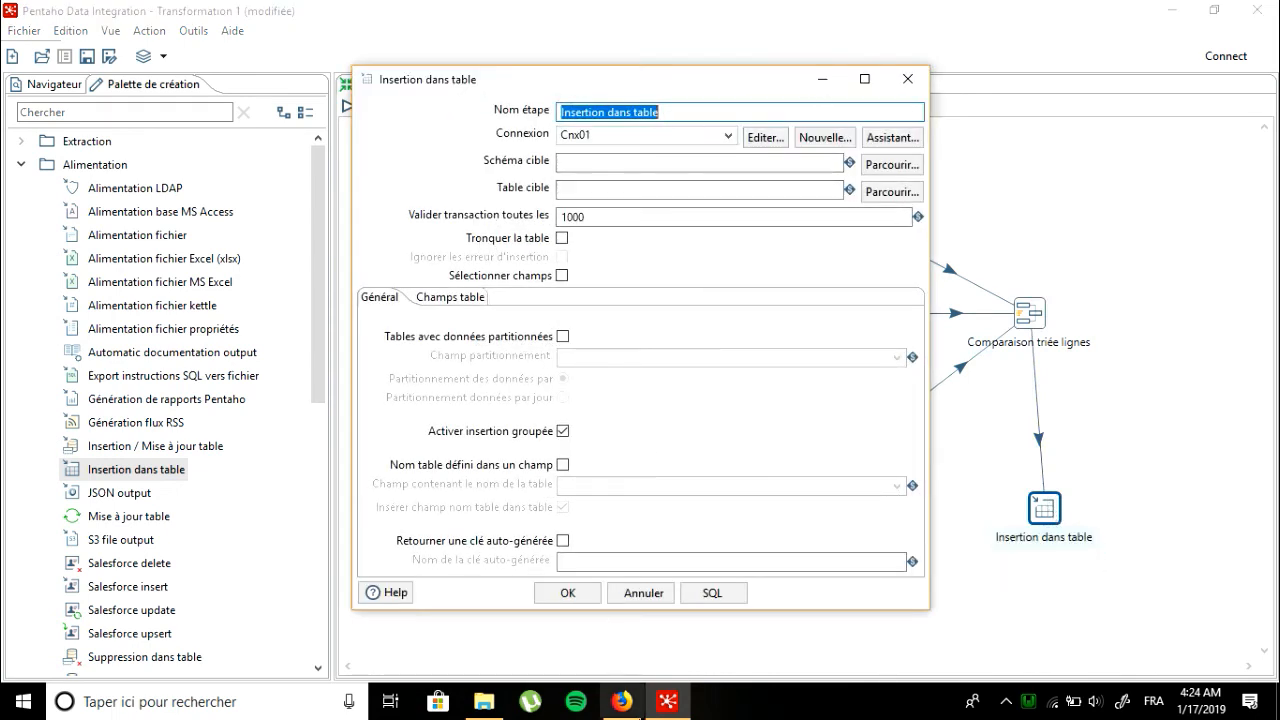
Step: Switch to phpMyAdmin in Firefox, examine the columns of the country table in the testetl database, and return to Pentaho Data Integration
left_click(622, 701)
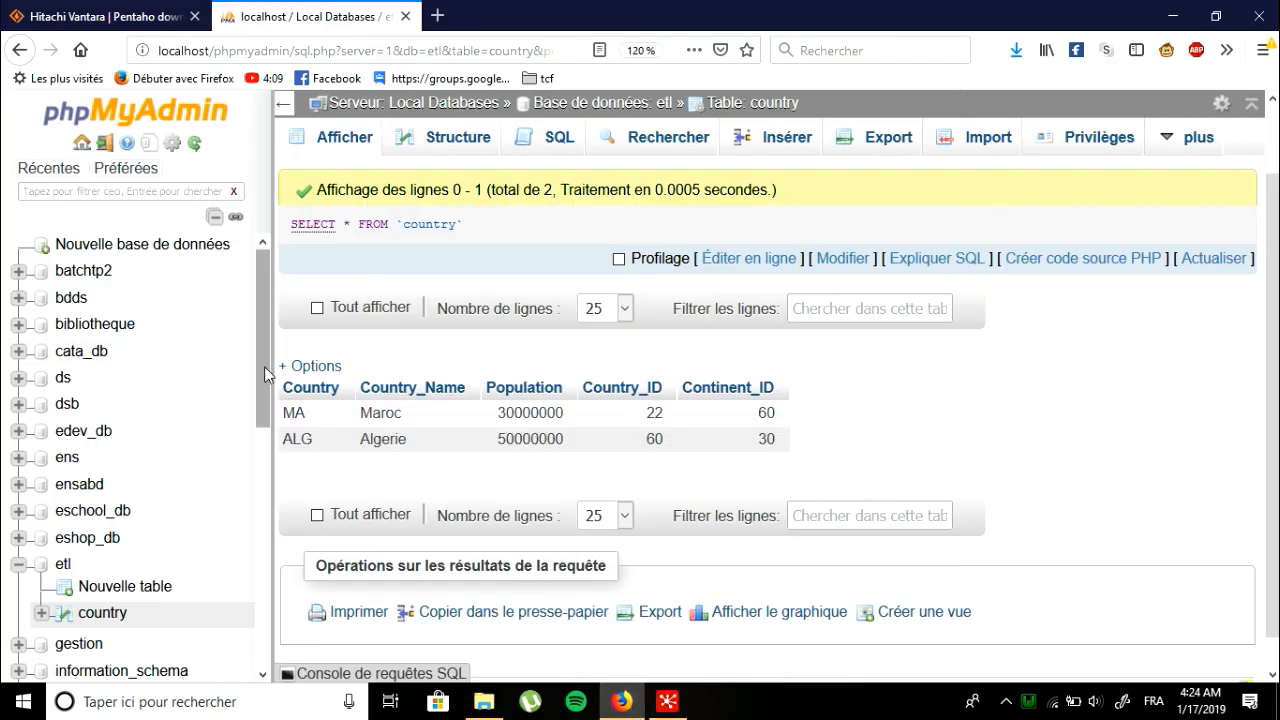
left_click_drag(264, 375, 264, 623)
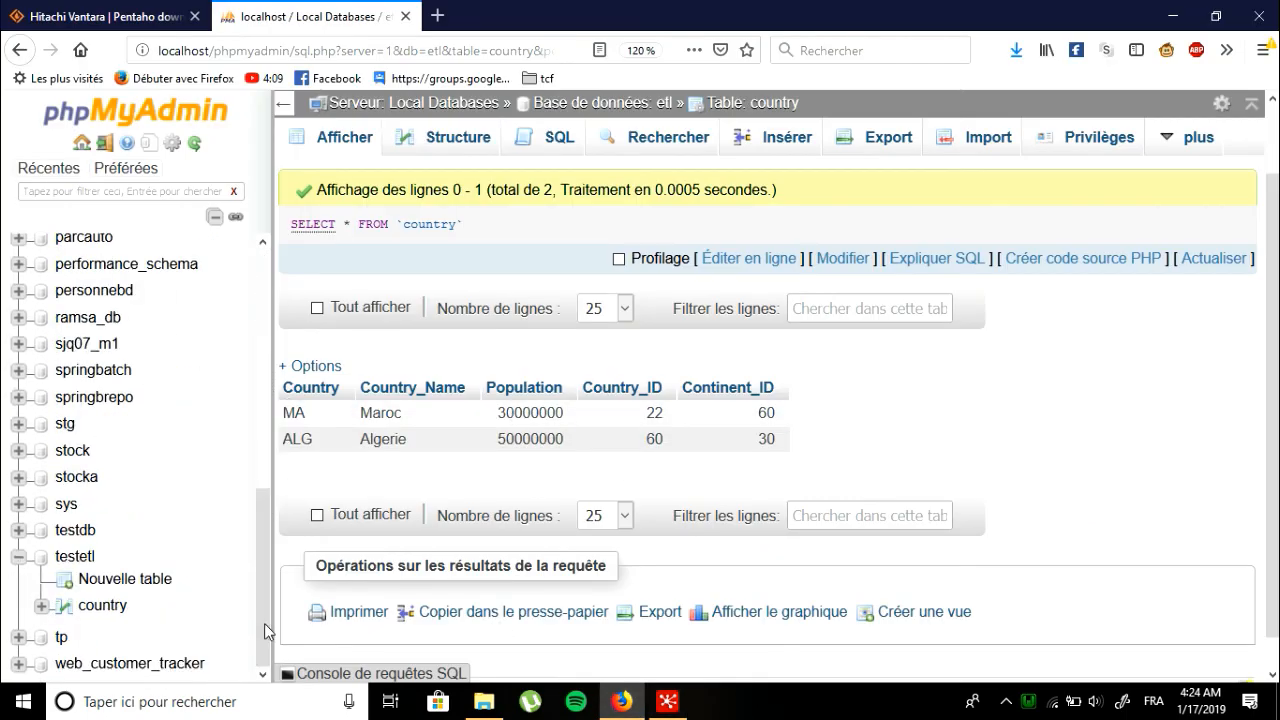
left_click(78, 558)
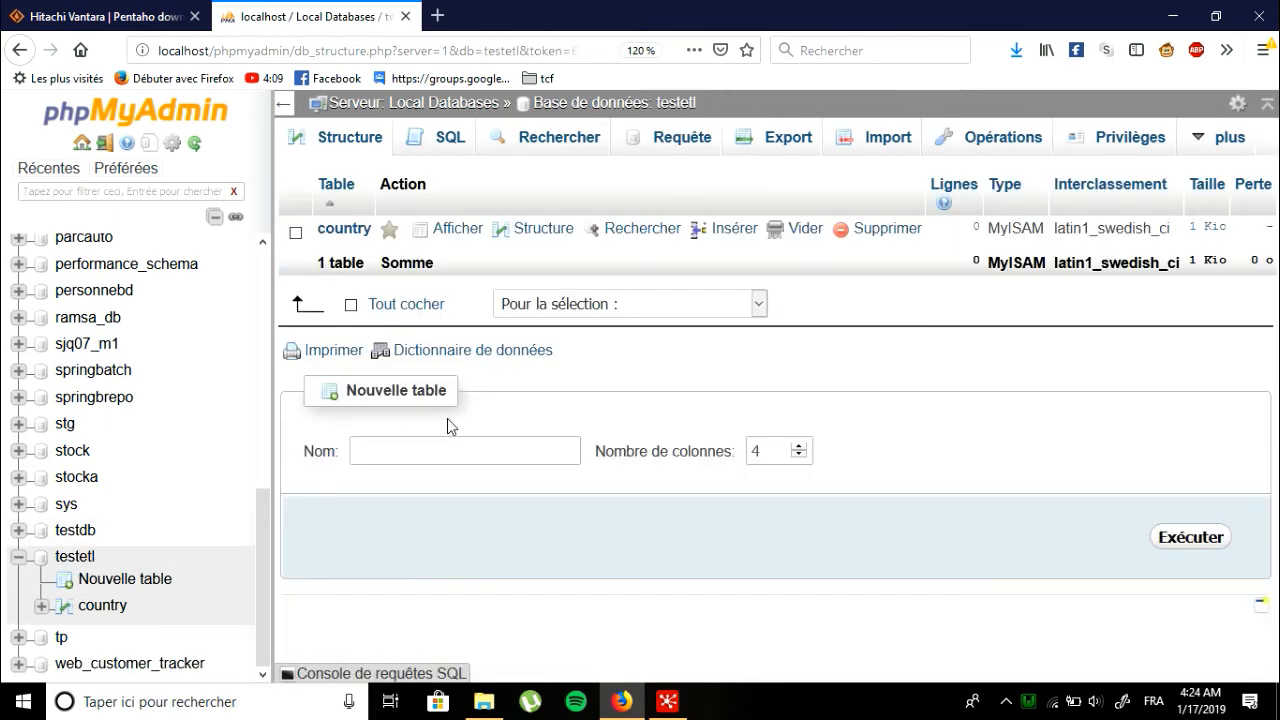
left_click(352, 228)
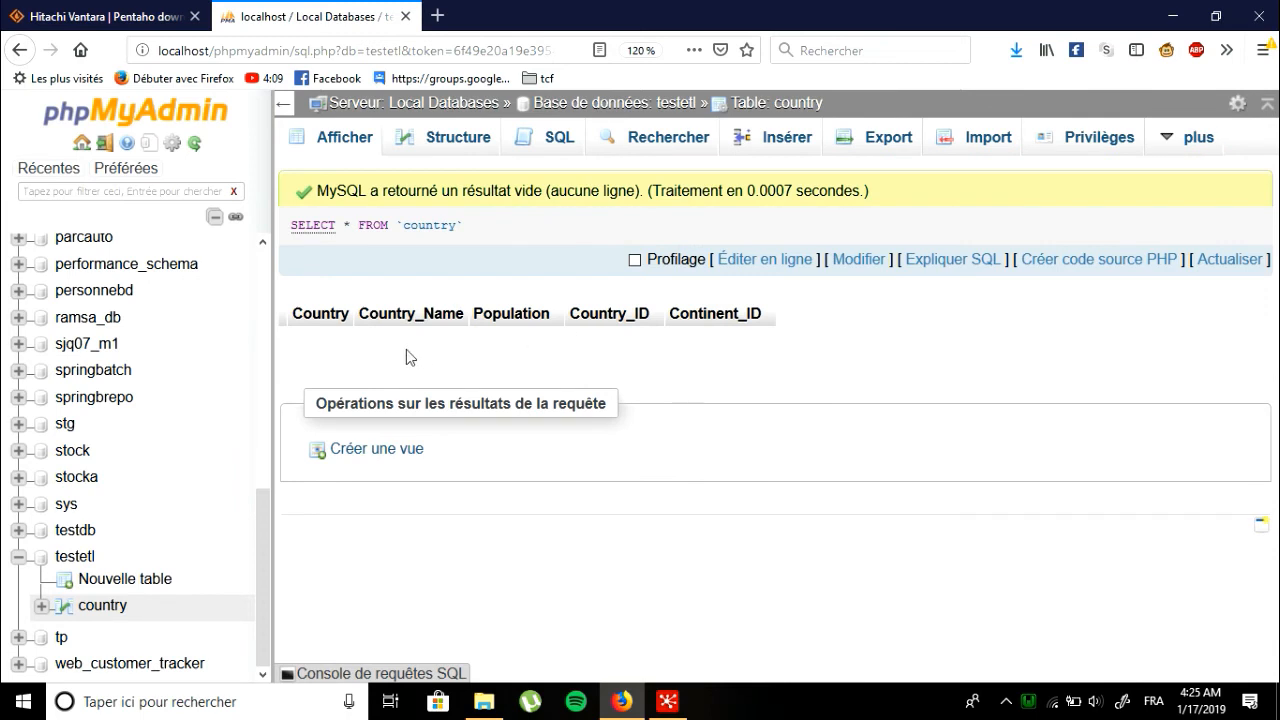
mouse_move(667, 701)
left_click(664, 702)
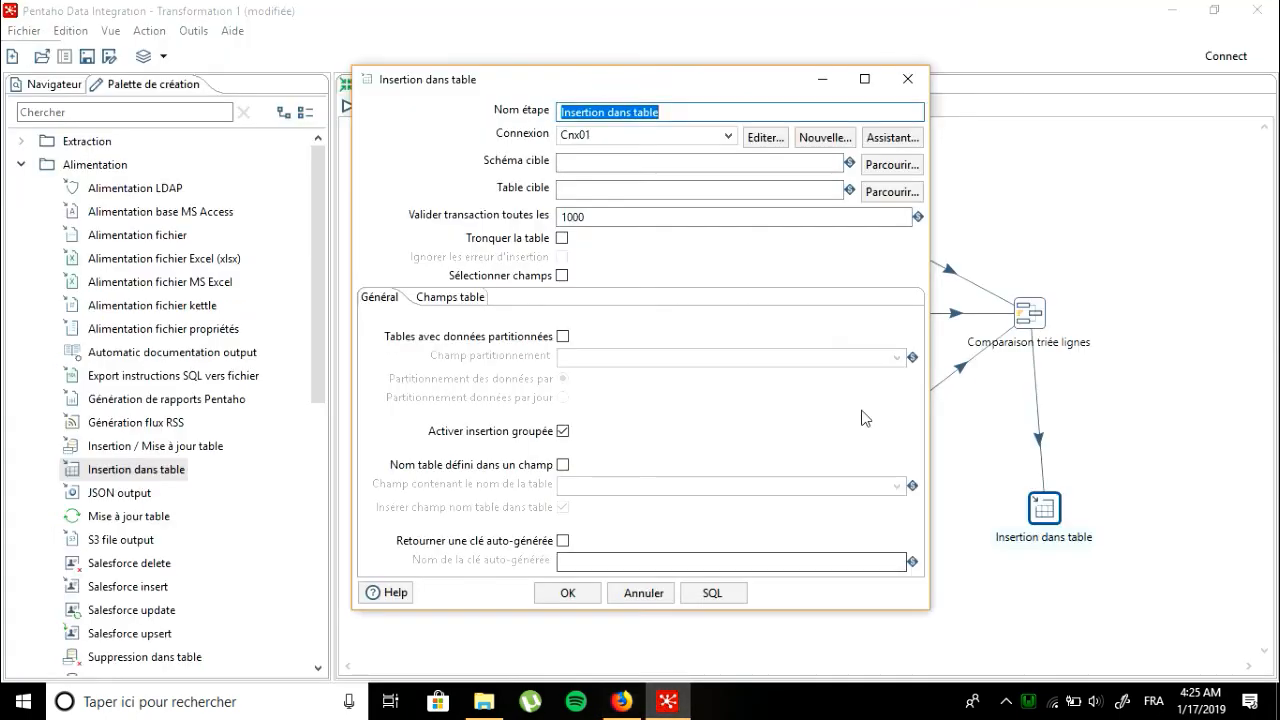
Step: Start a new database connection for the Insertion dans table step with host name localhost and database name testetl
left_click(820, 146)
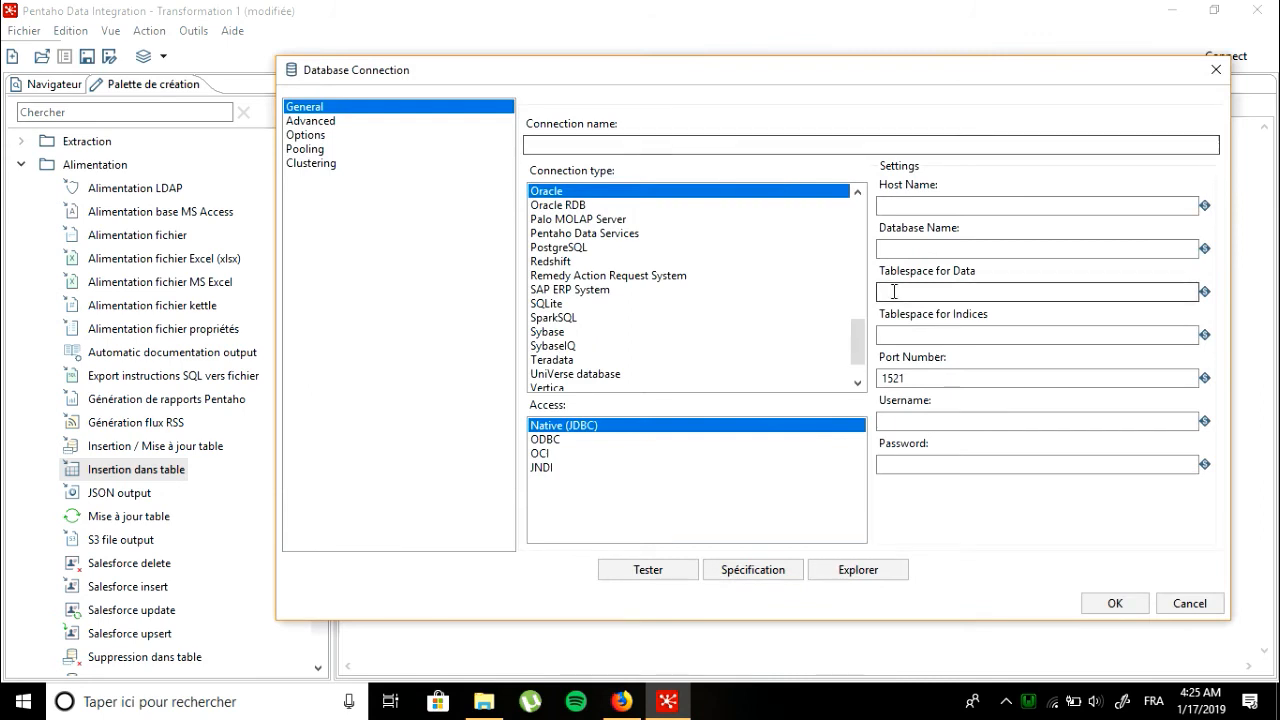
left_click(936, 206)
type("l")
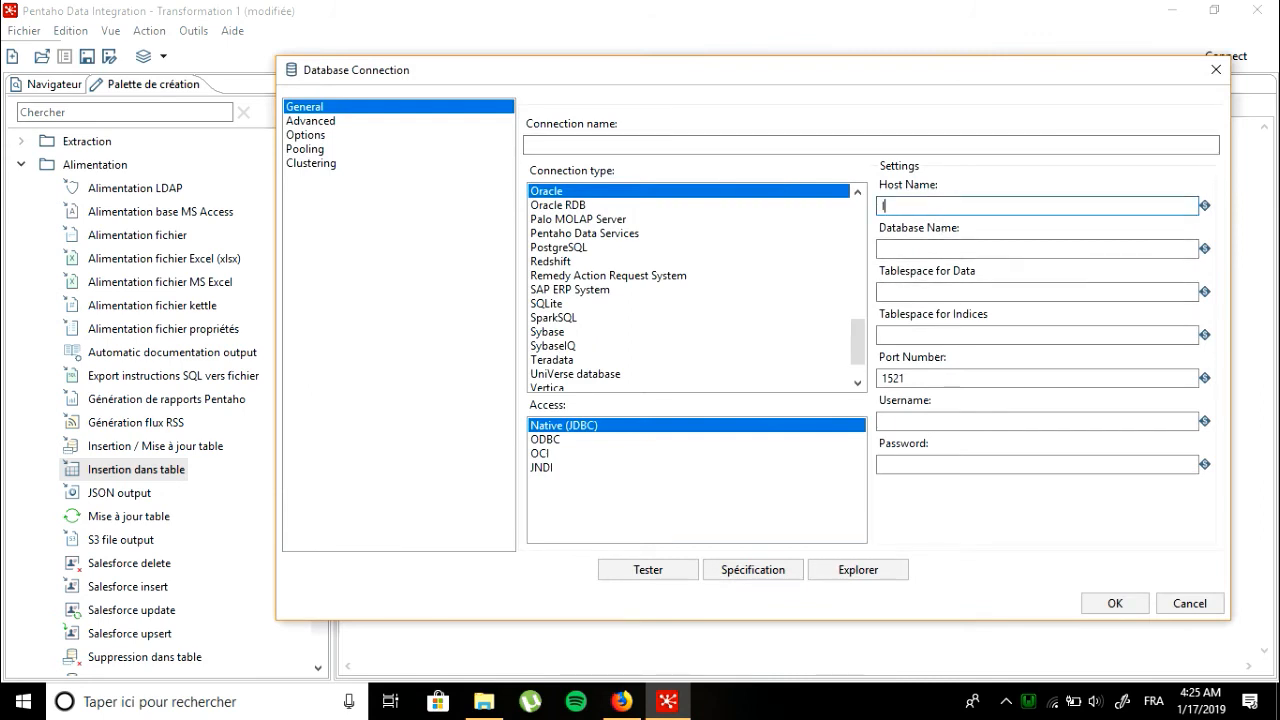
type("ocalho")
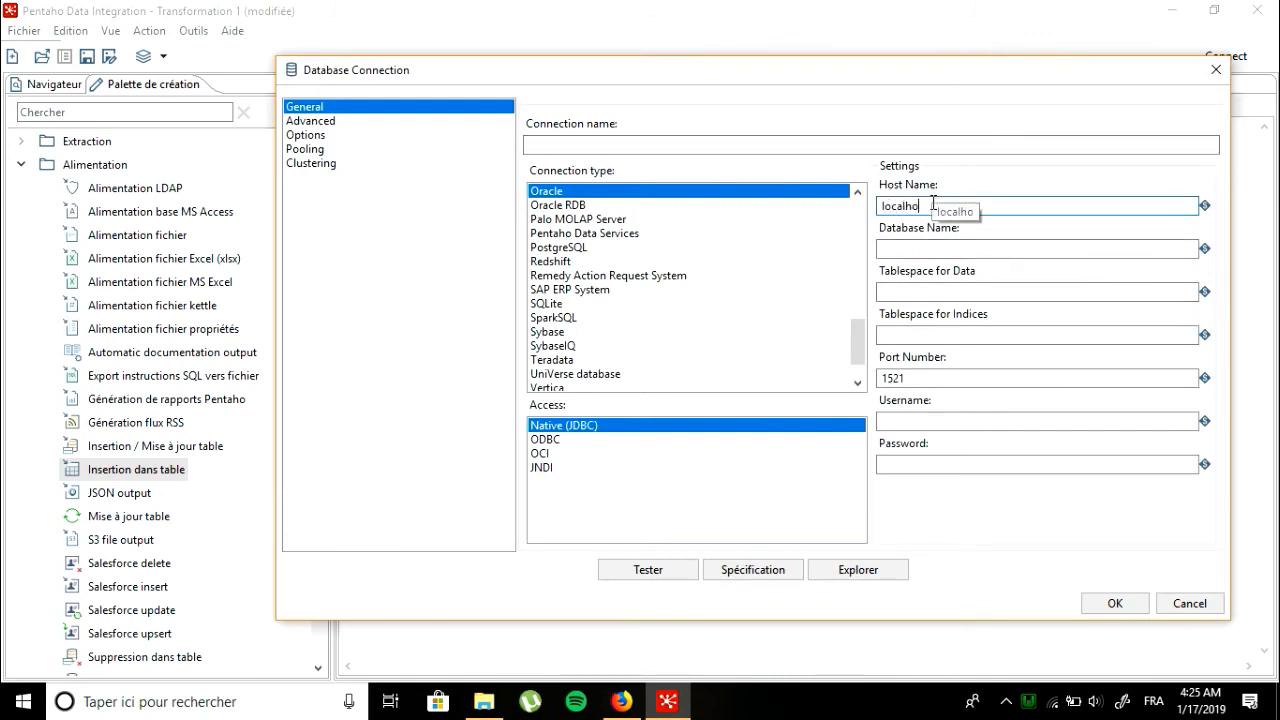
type("st")
left_click(932, 250)
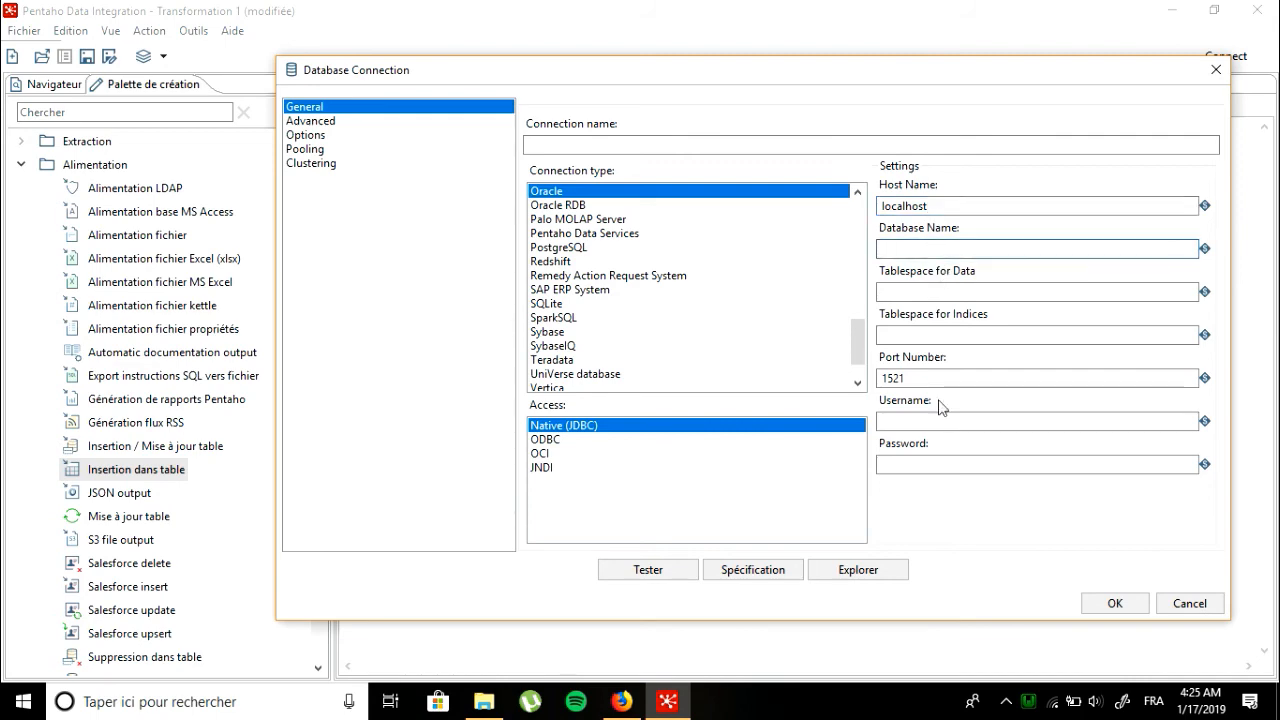
left_click(623, 703)
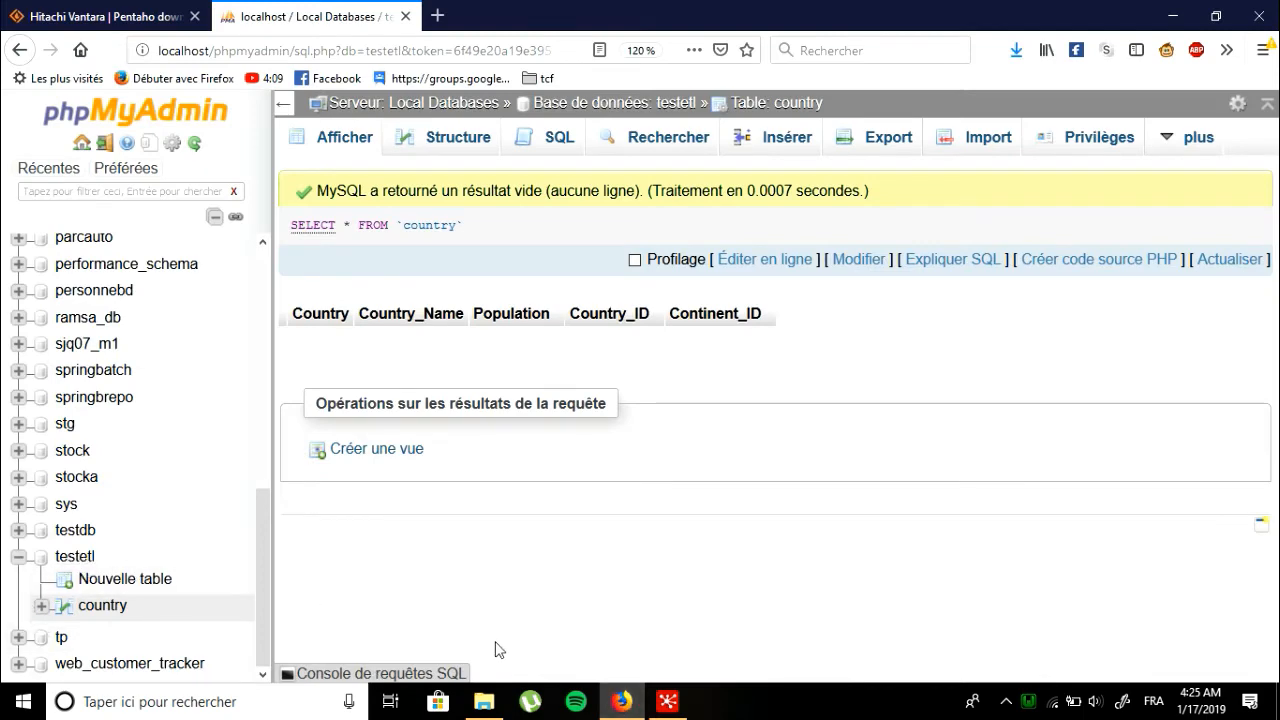
left_click(667, 702)
type("t")
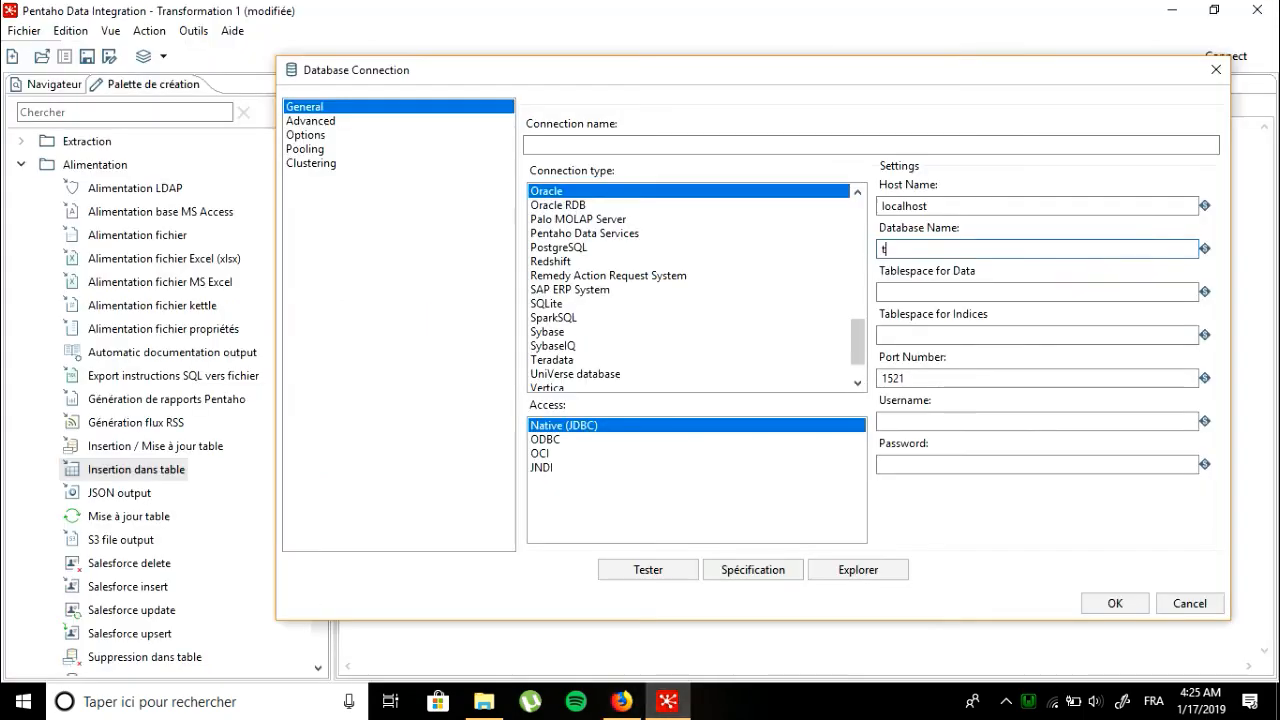
type("estetl")
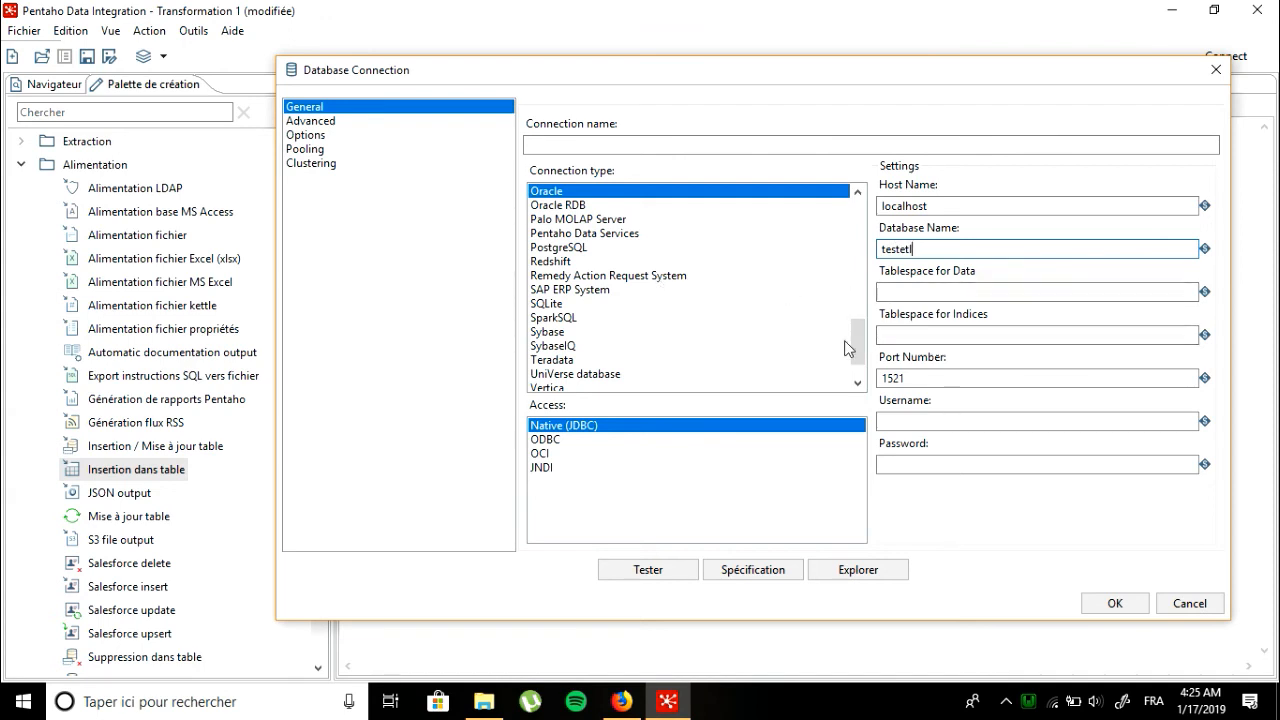
Step: Set the new connection's type to MySQL and its username to root, and name it Cnx02
scroll(612, 330, "up", 6)
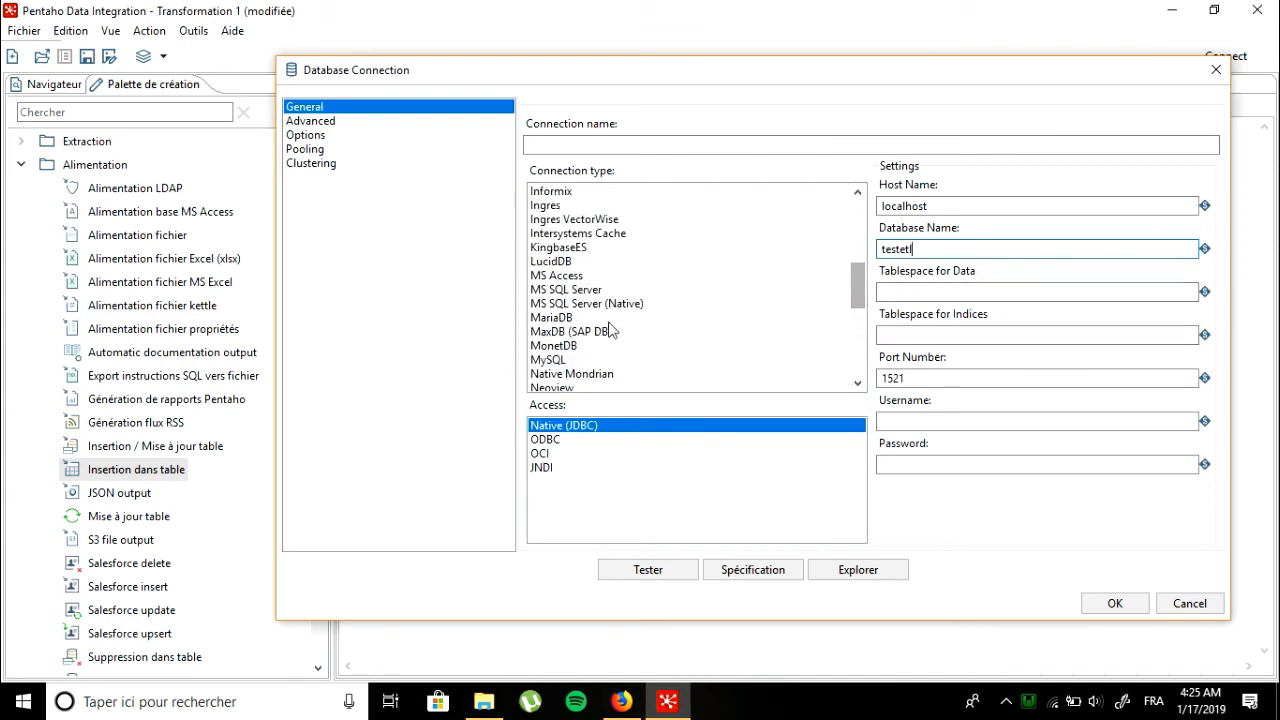
left_click(560, 359)
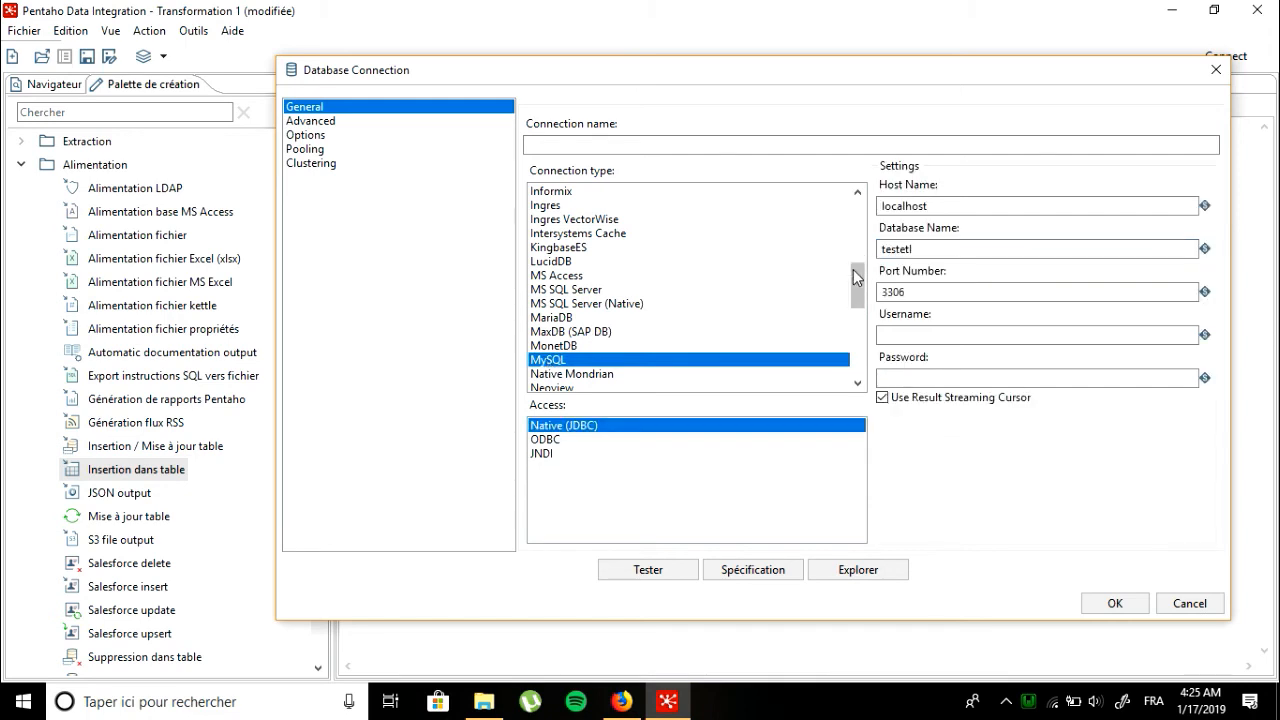
left_click_drag(855, 277, 856, 291)
left_click(928, 338)
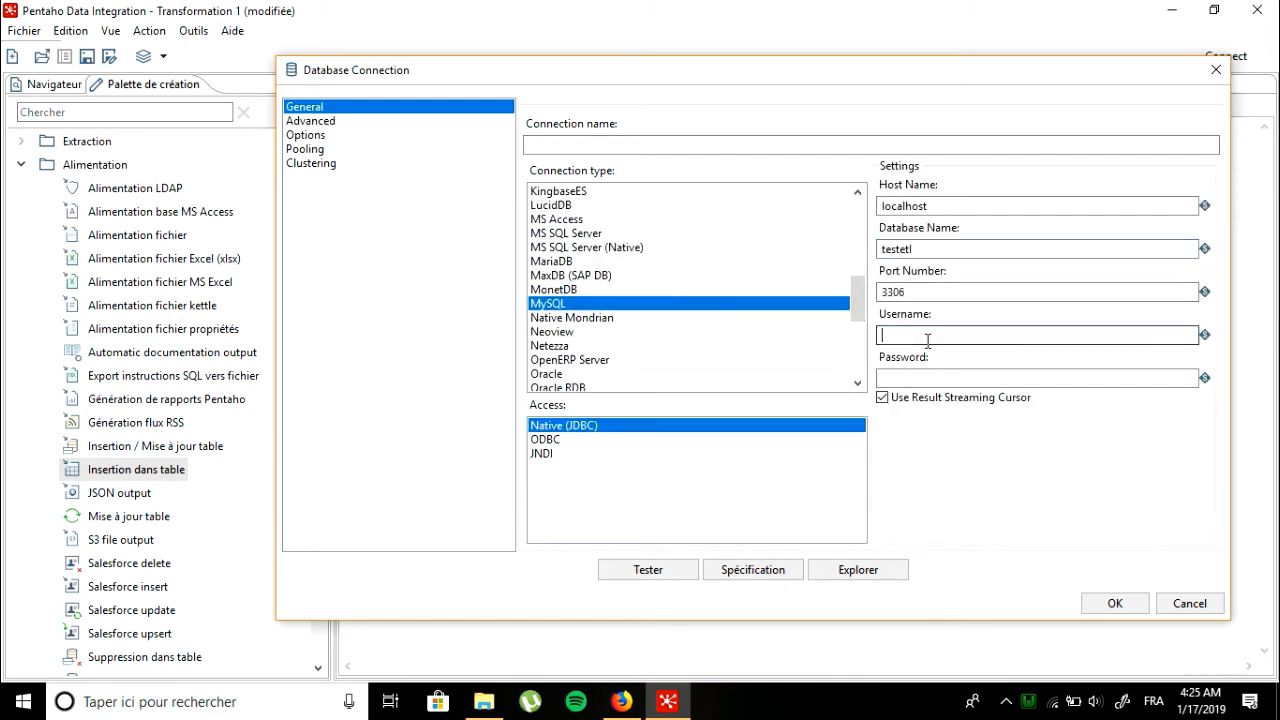
type("root")
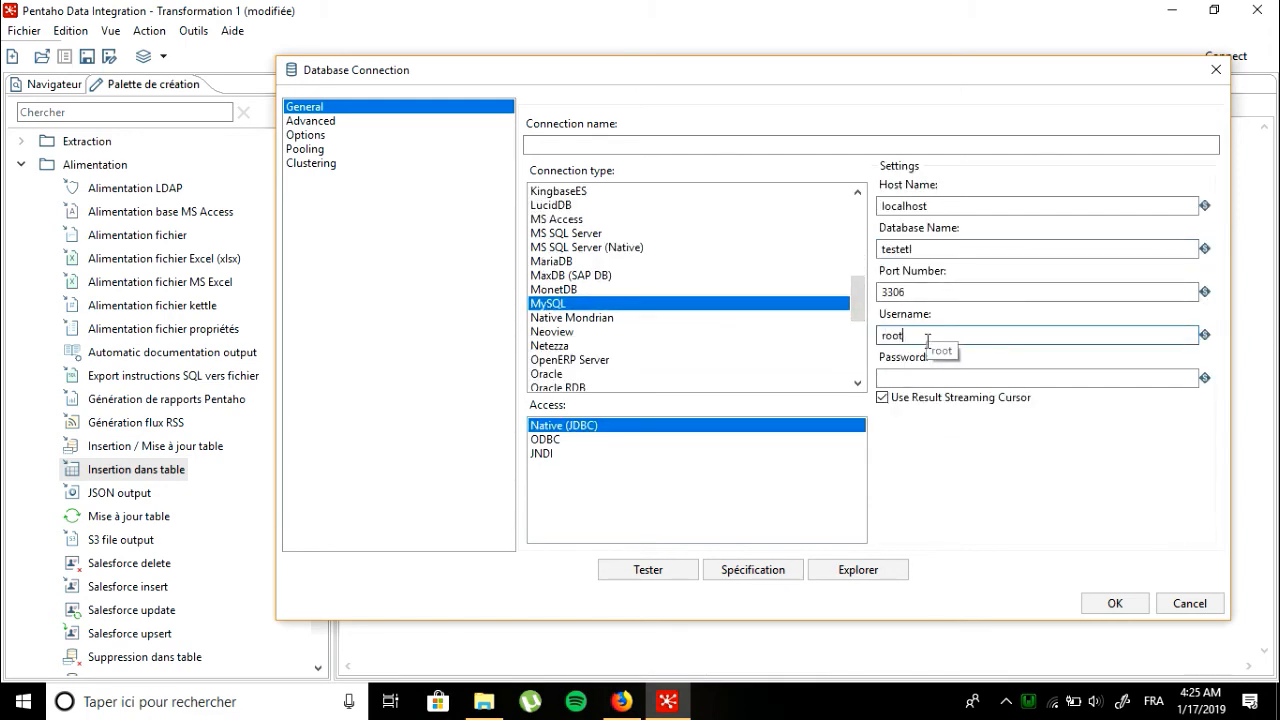
left_click(570, 143)
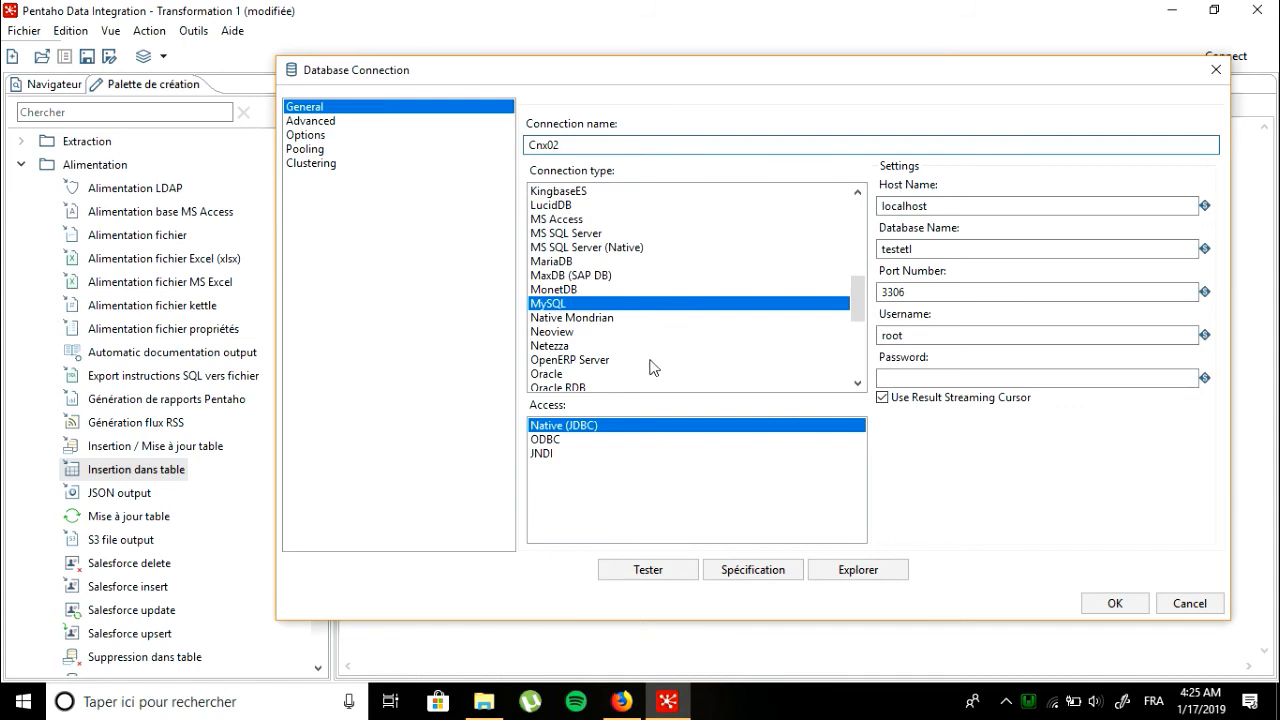
Step: Test the Cnx02 connection and save it for the Insertion dans table step
left_click(641, 574)
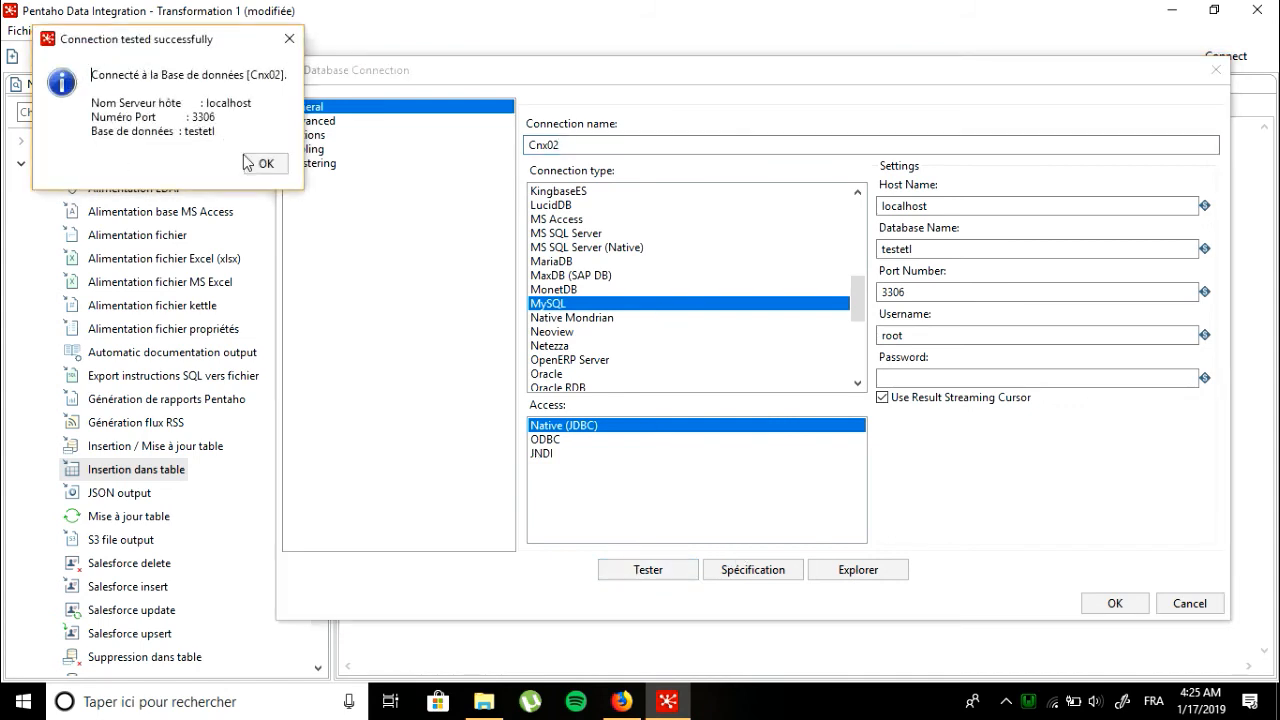
left_click(259, 163)
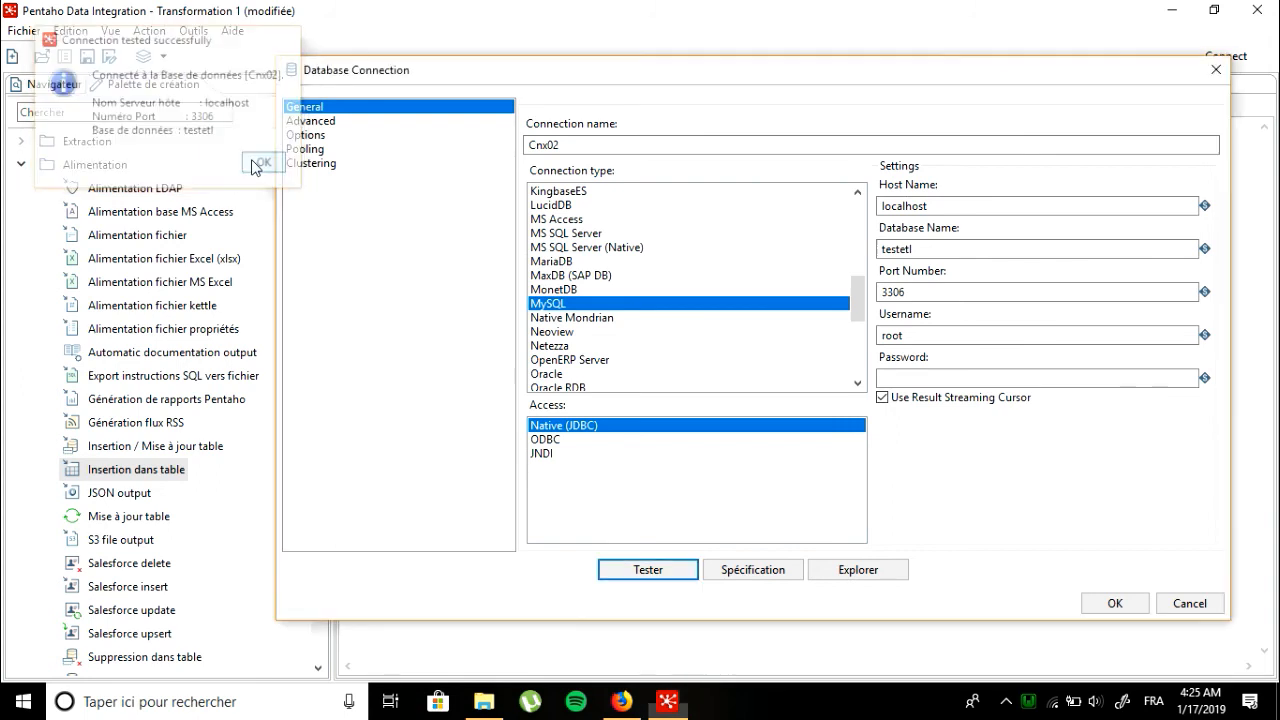
left_click(1107, 604)
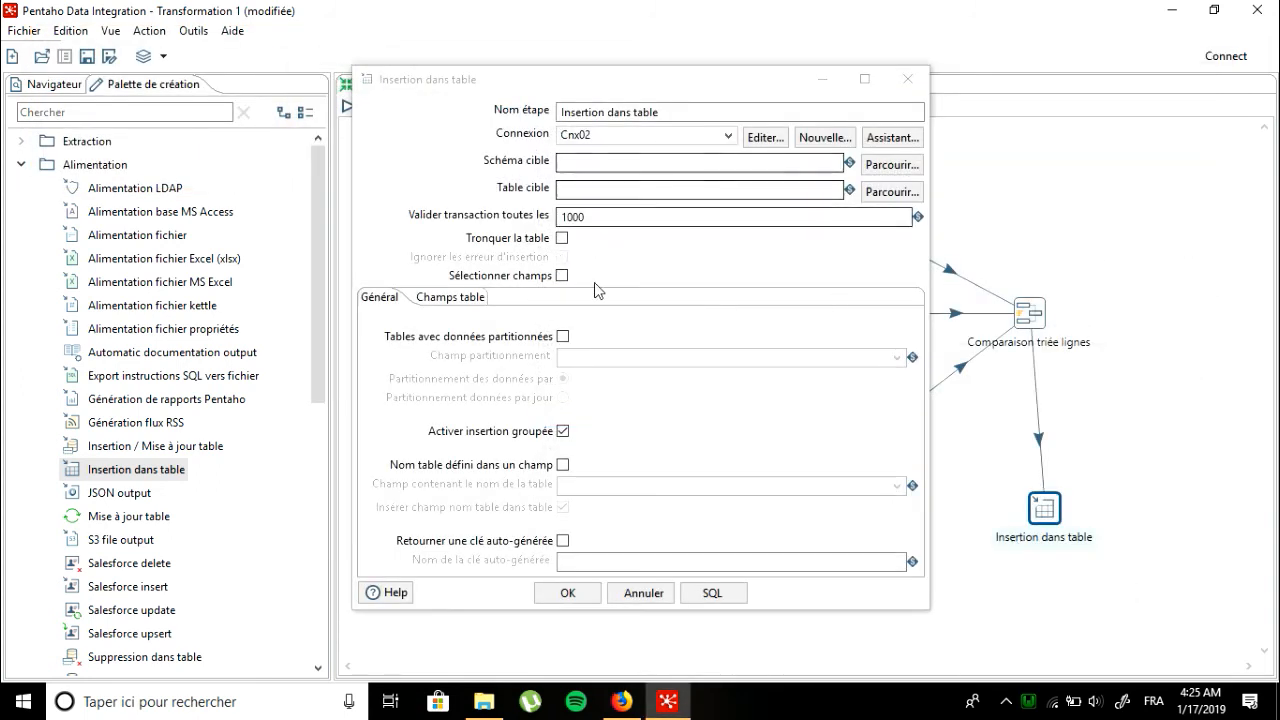
Step: Choose the country table from Cnx02 as the target table, and enable field selection with the retrieved table and flow fields
left_click(444, 298)
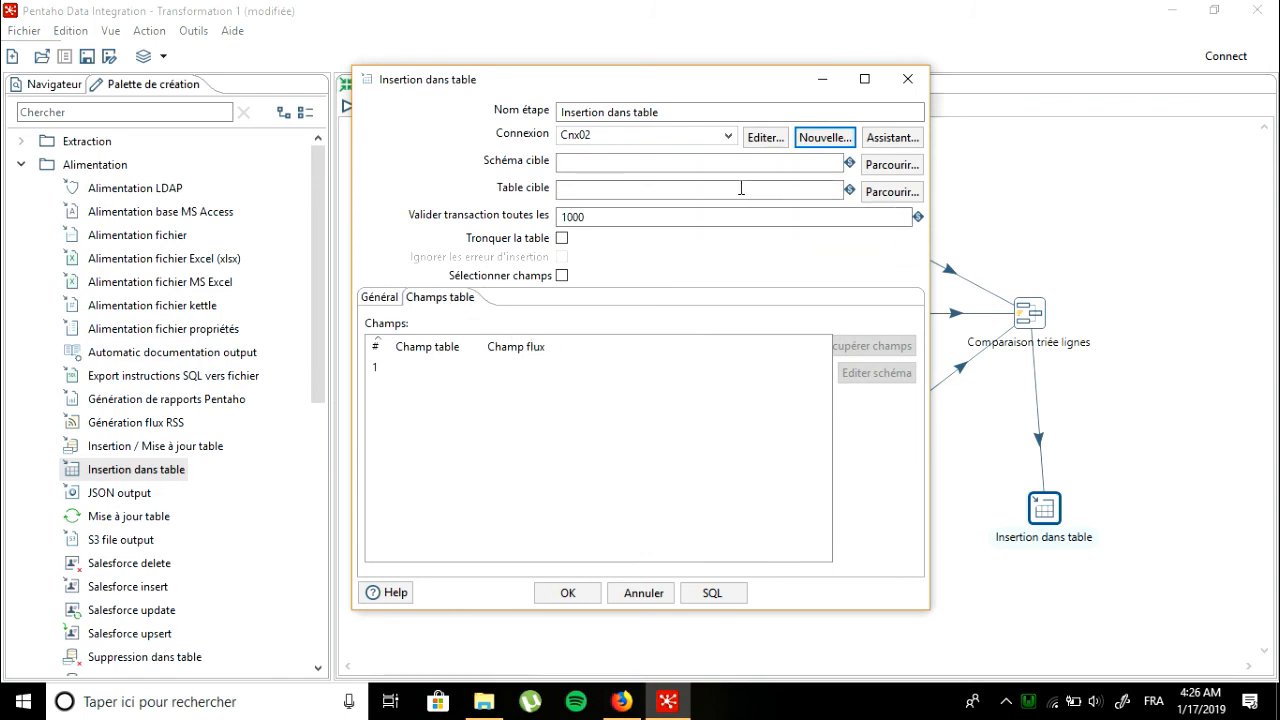
left_click(795, 189)
left_click(890, 191)
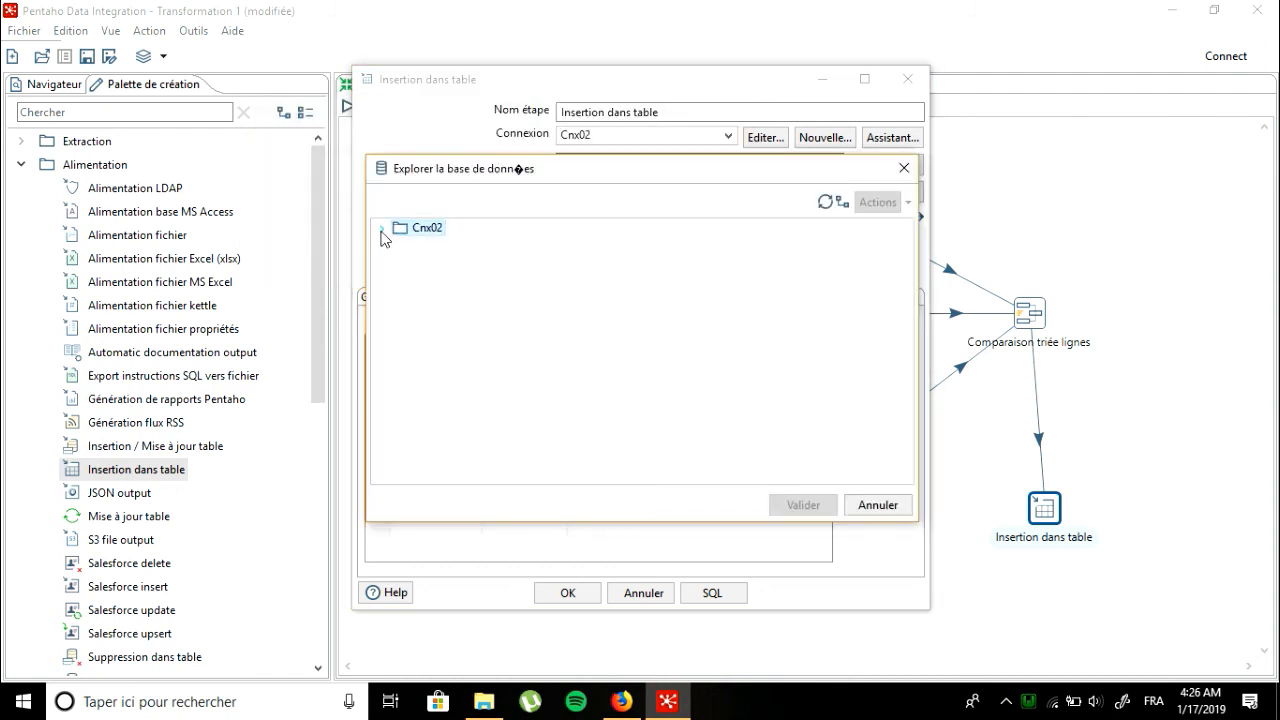
left_click(381, 229)
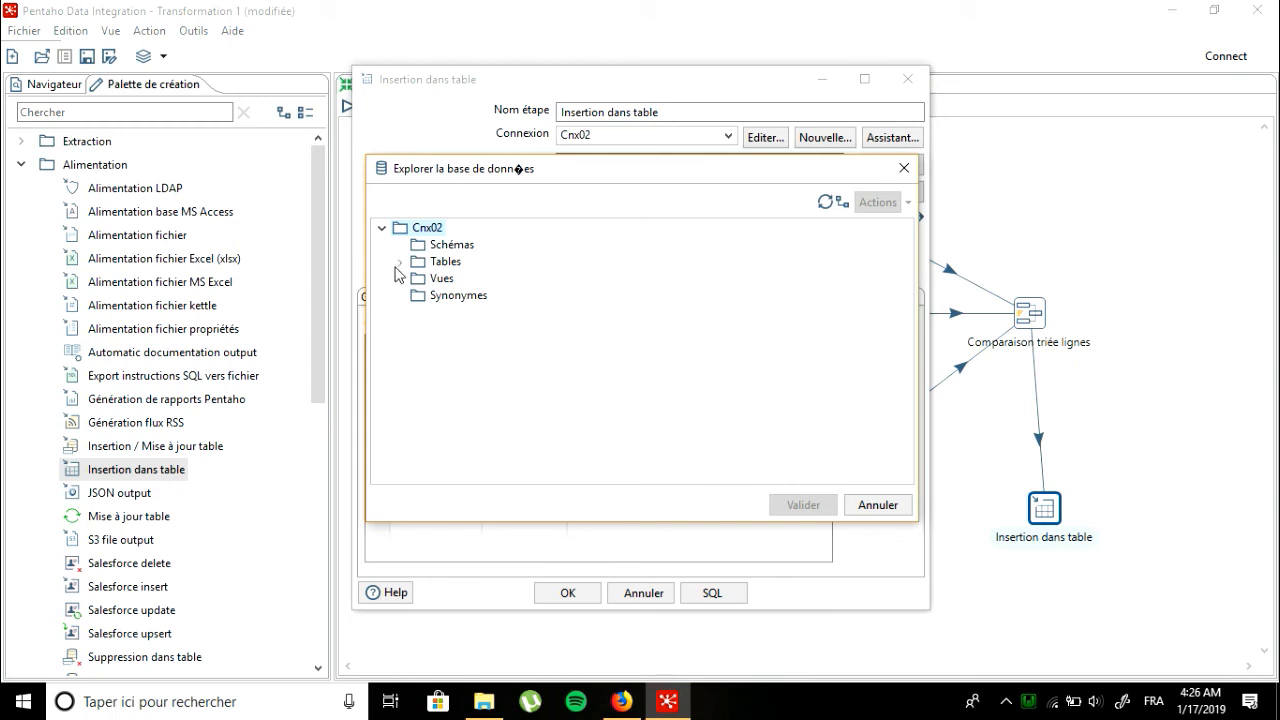
left_click(399, 263)
left_click(466, 278)
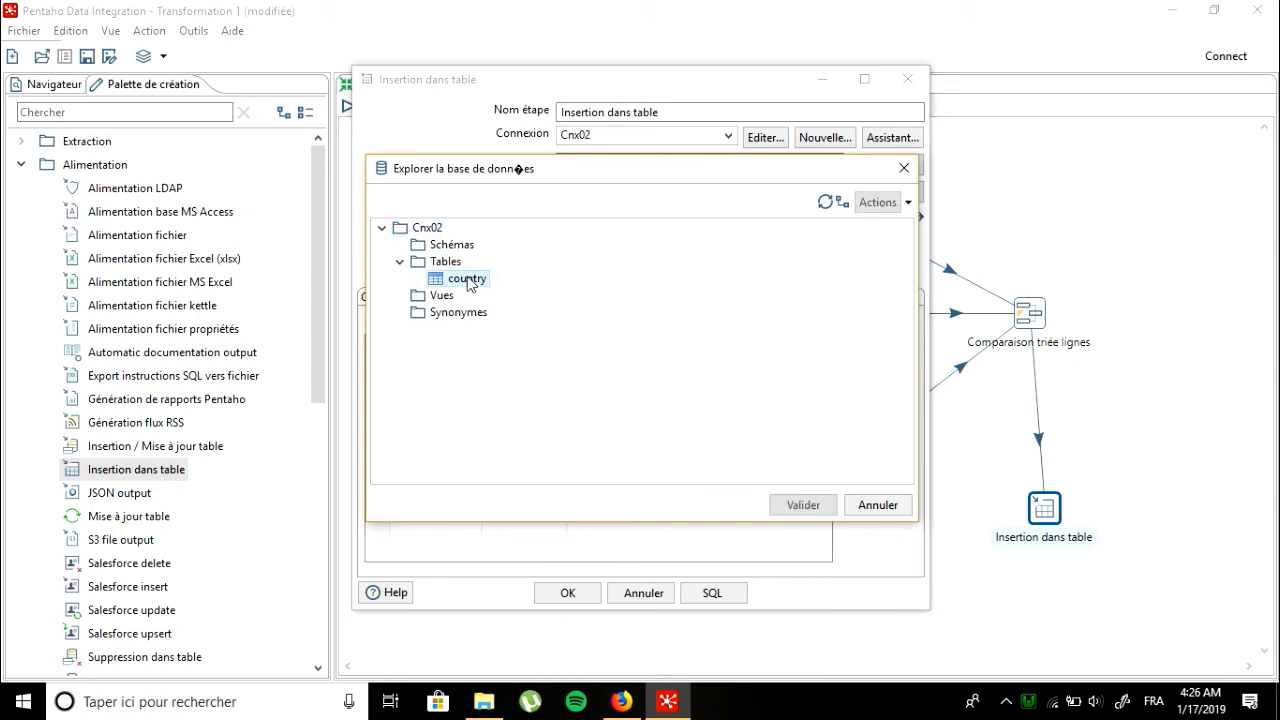
left_click(804, 505)
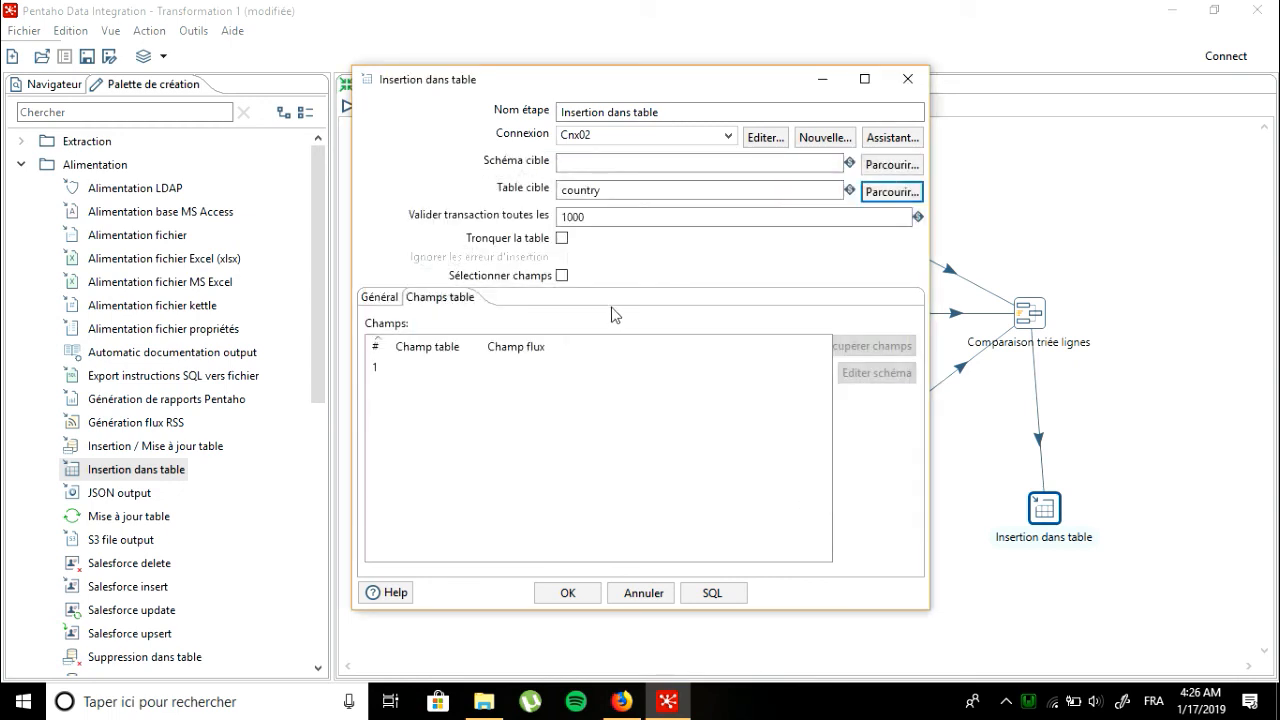
left_click(561, 278)
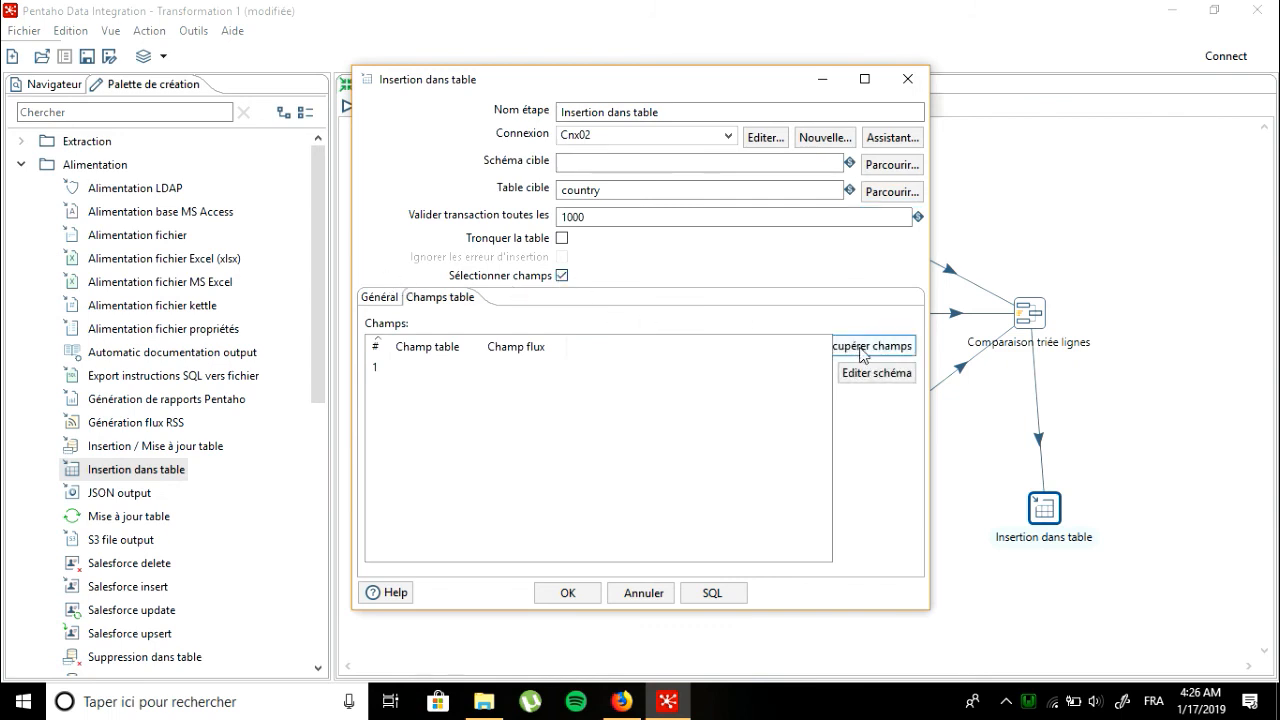
left_click(862, 350)
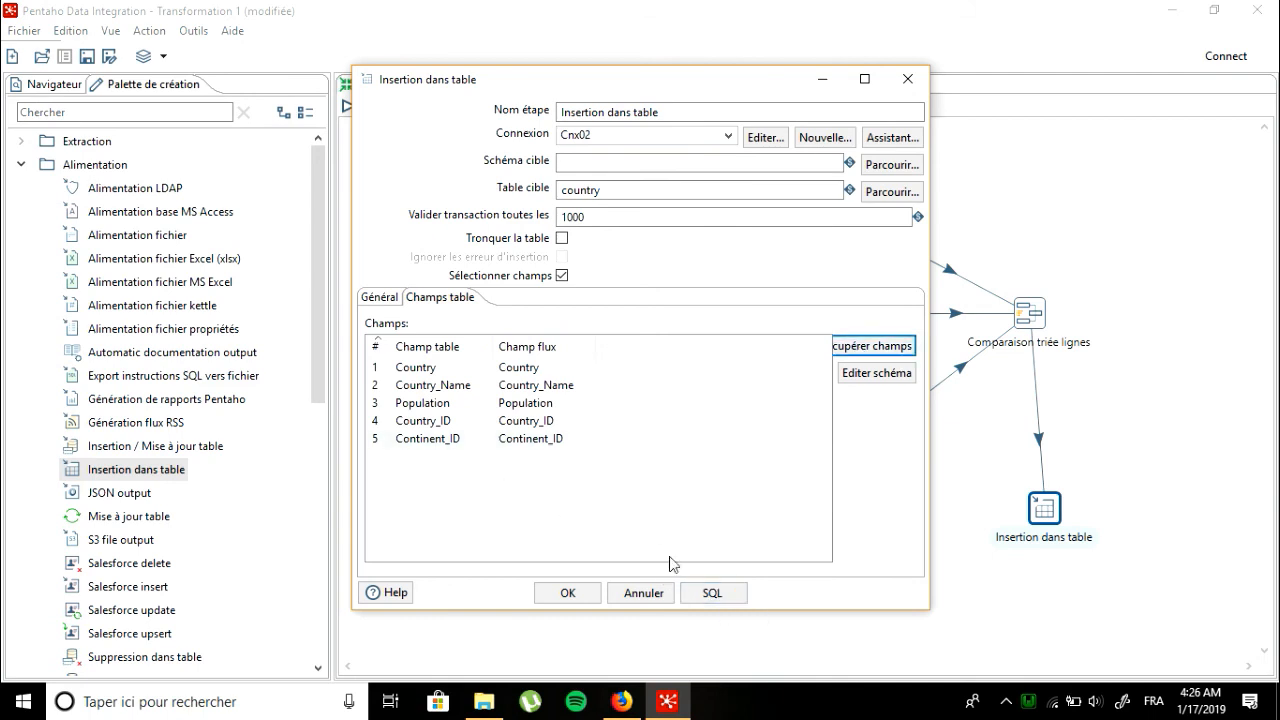
Step: Execute the generated SQL that modifies Country and Country_Name to TINYTEXT in the country table, and save the Insertion dans table step
left_click(697, 593)
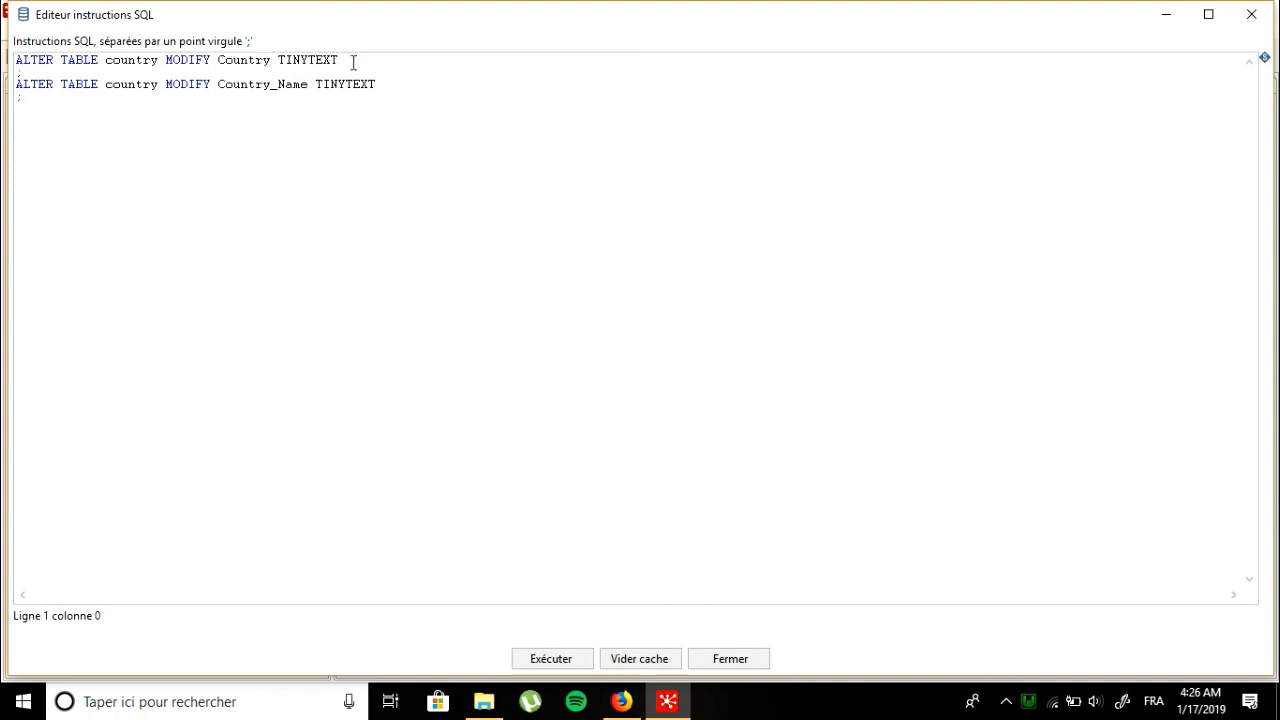
left_click(560, 659)
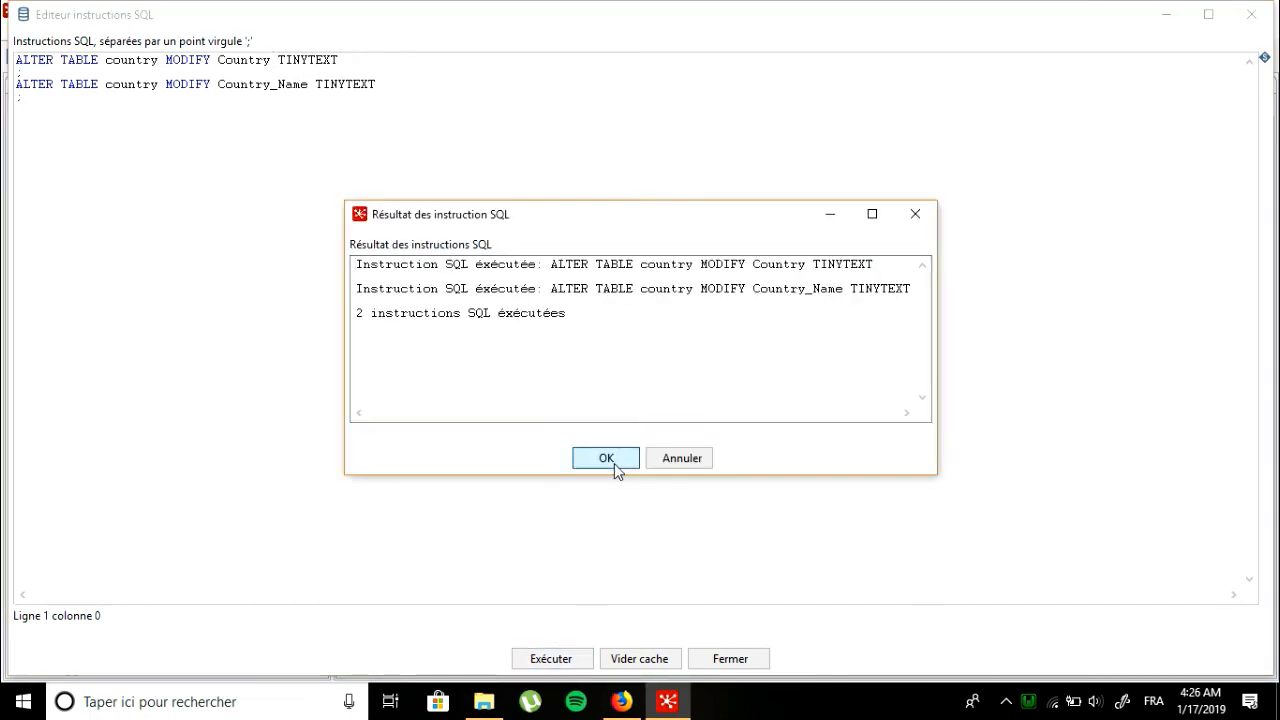
left_click(614, 463)
left_click(1249, 12)
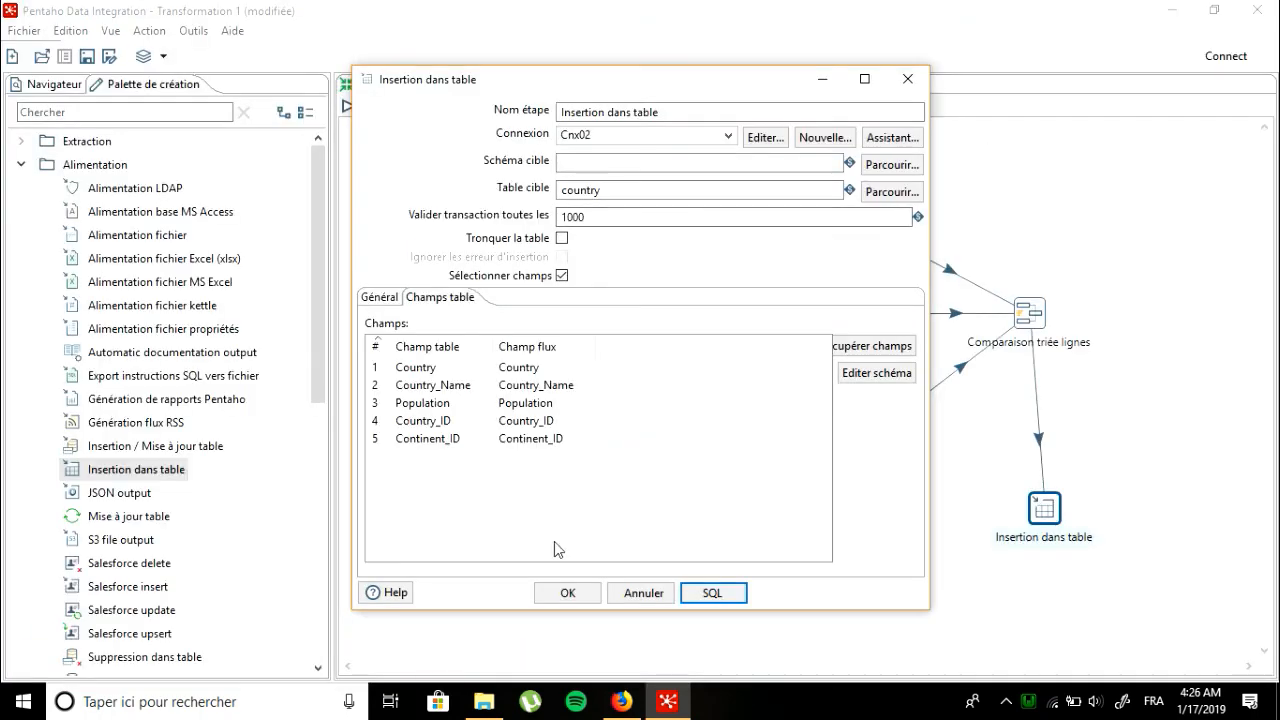
left_click(568, 593)
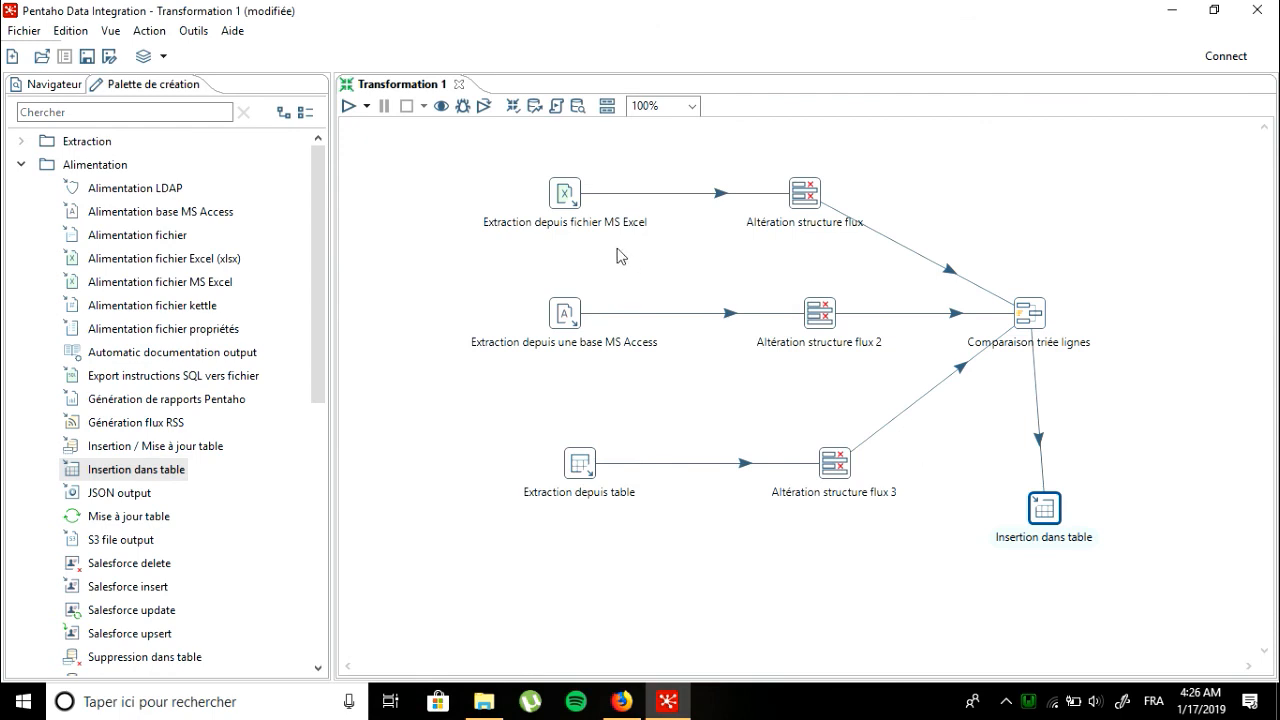
Step: Run the transformation with the Pentaho local configuration, saving it as transformation2 in the Source folder
left_click(348, 106)
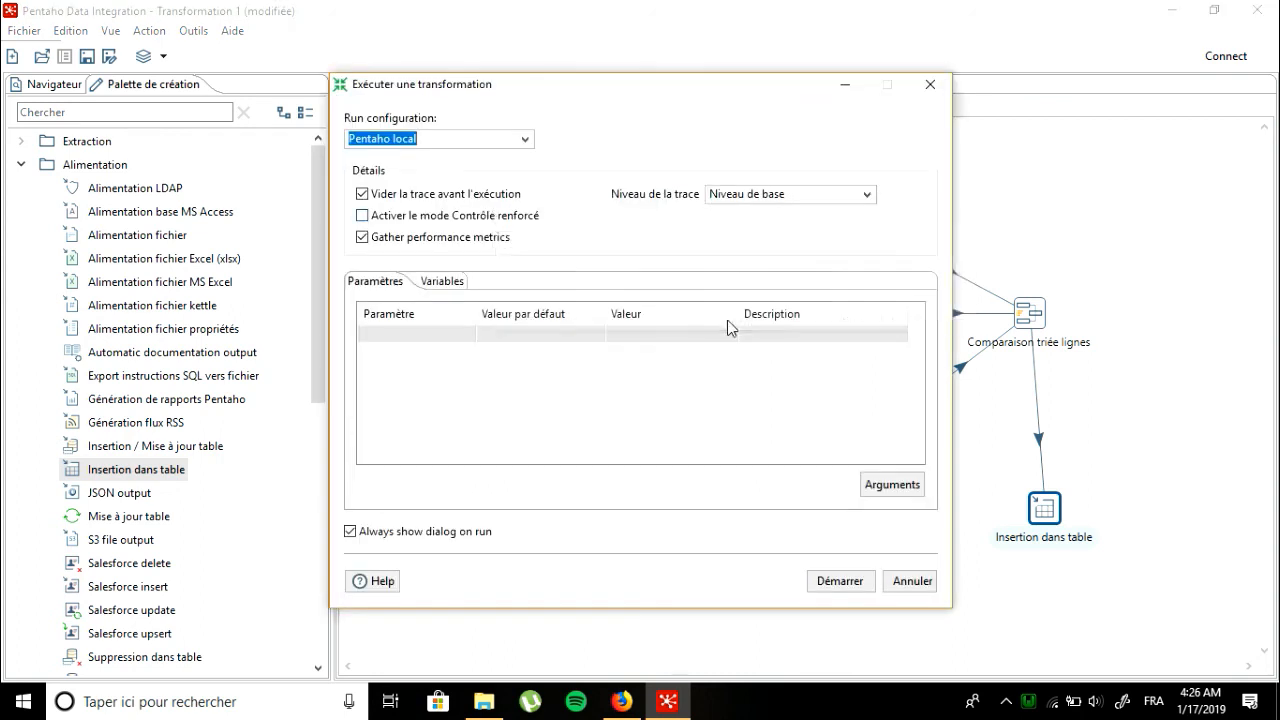
left_click(858, 581)
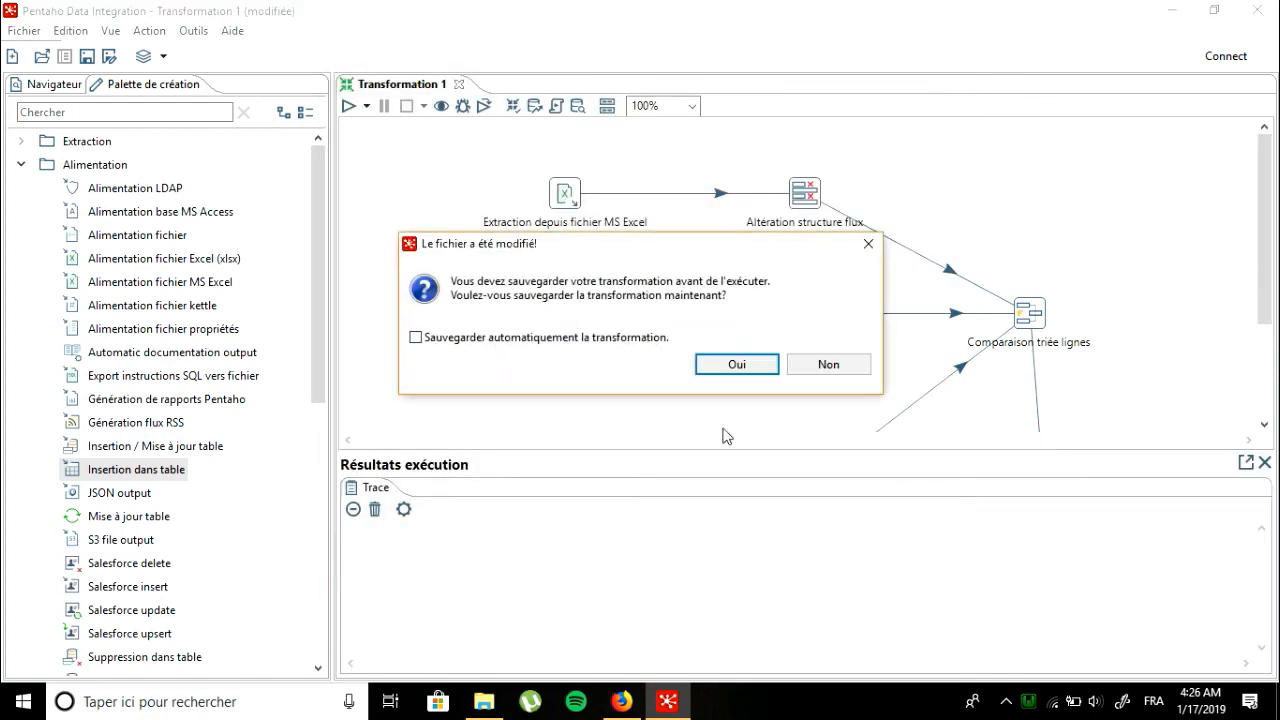
left_click(729, 366)
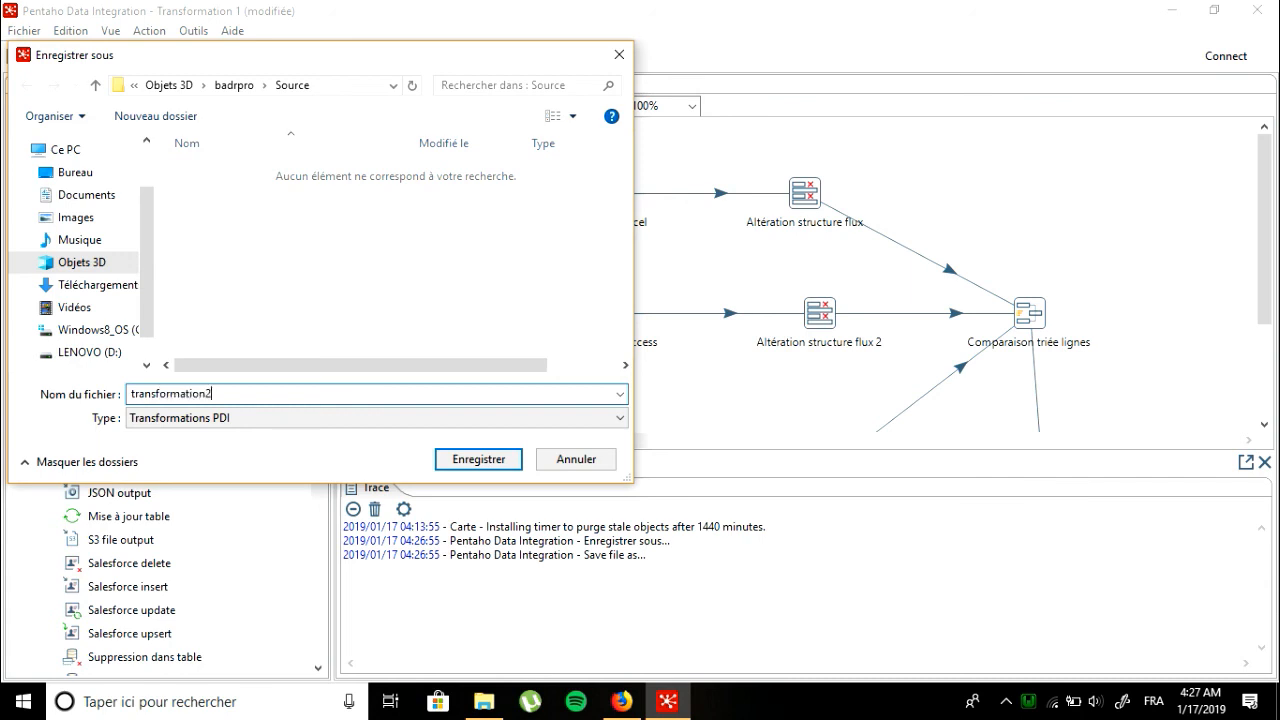
left_click(480, 459)
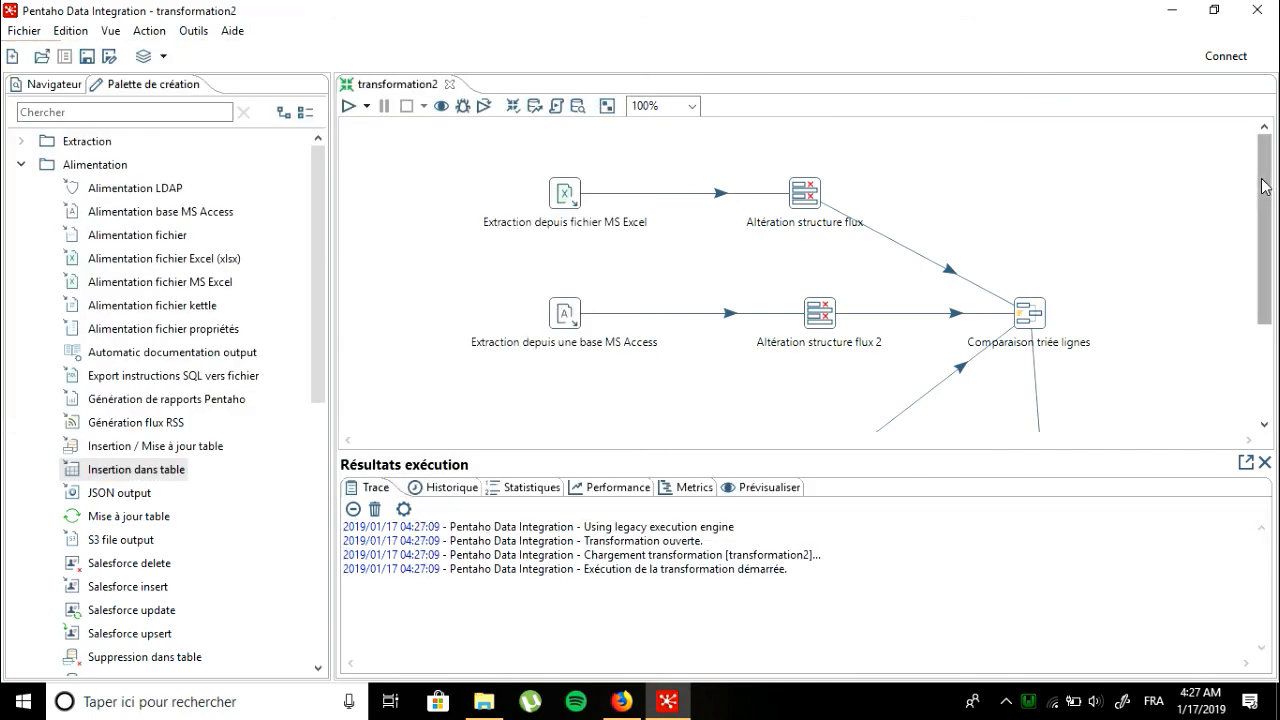
mouse_move(1265, 186)
left_mouse_down()
mouse_move(1268, 270)
mouse_move(1266, 204)
left_mouse_up()
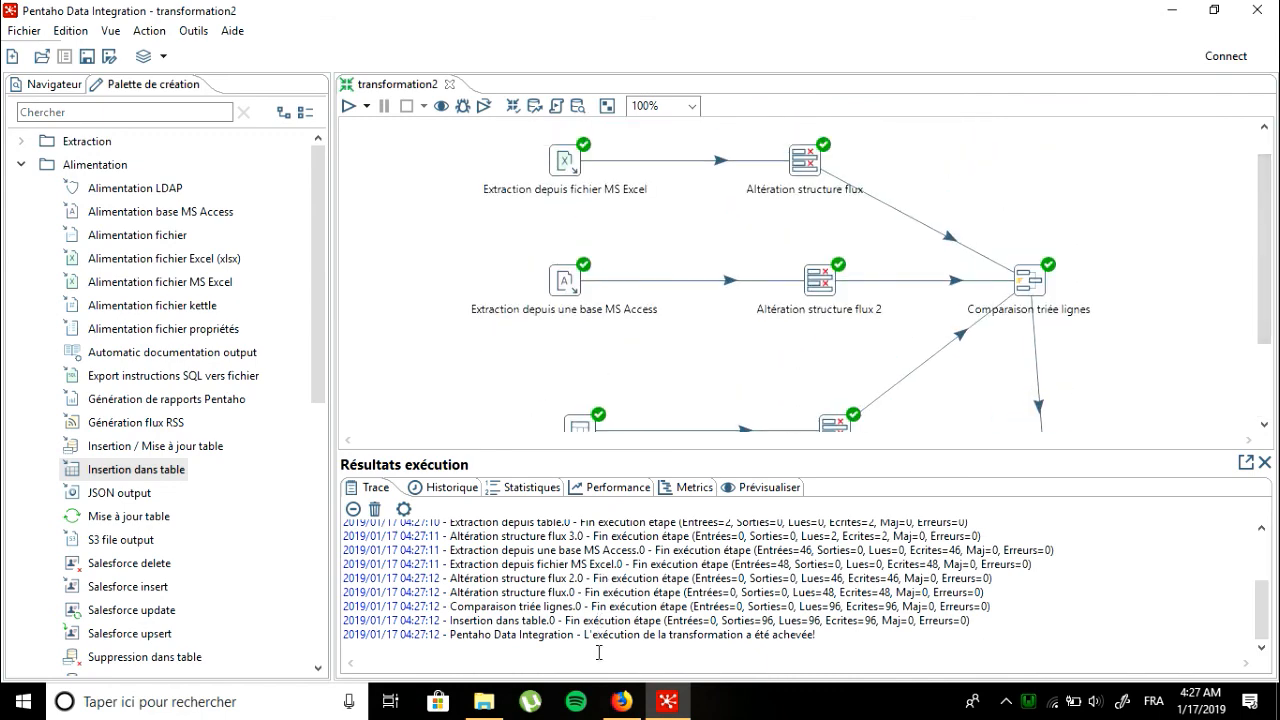
Step: Switch to phpMyAdmin in Firefox and examine the rows loaded into testetl's country table
left_click(622, 701)
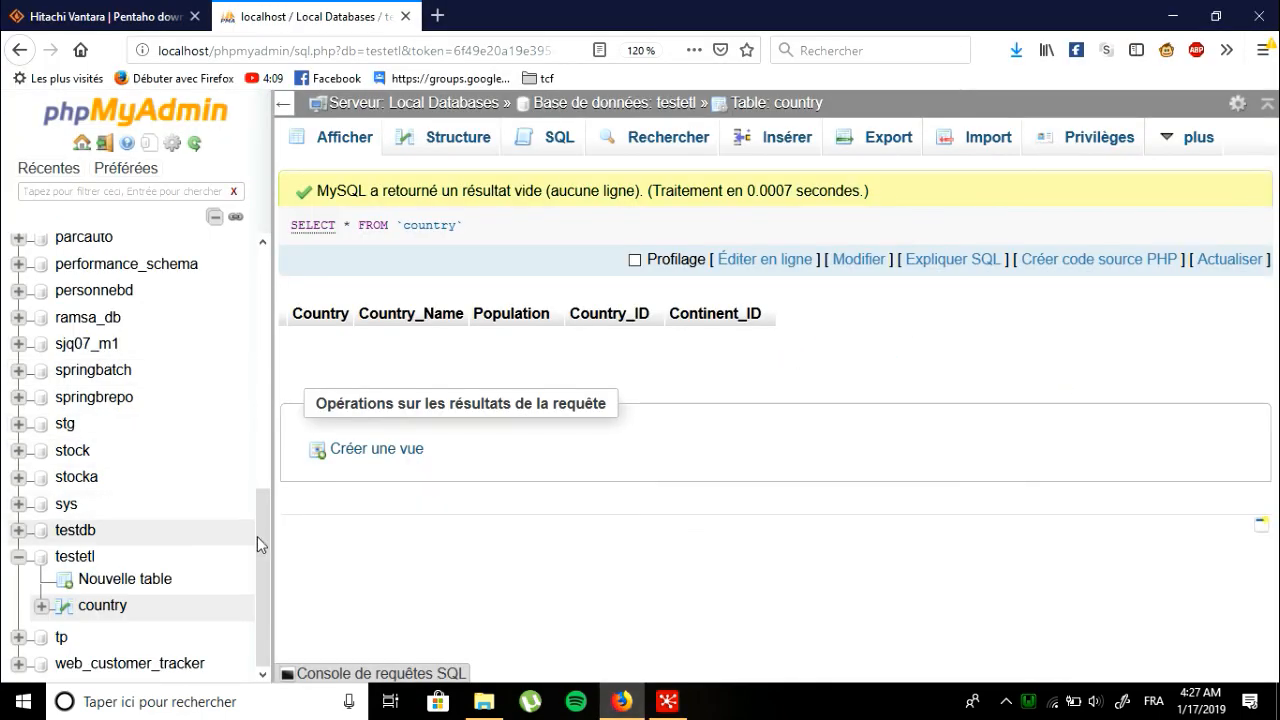
left_click(113, 608)
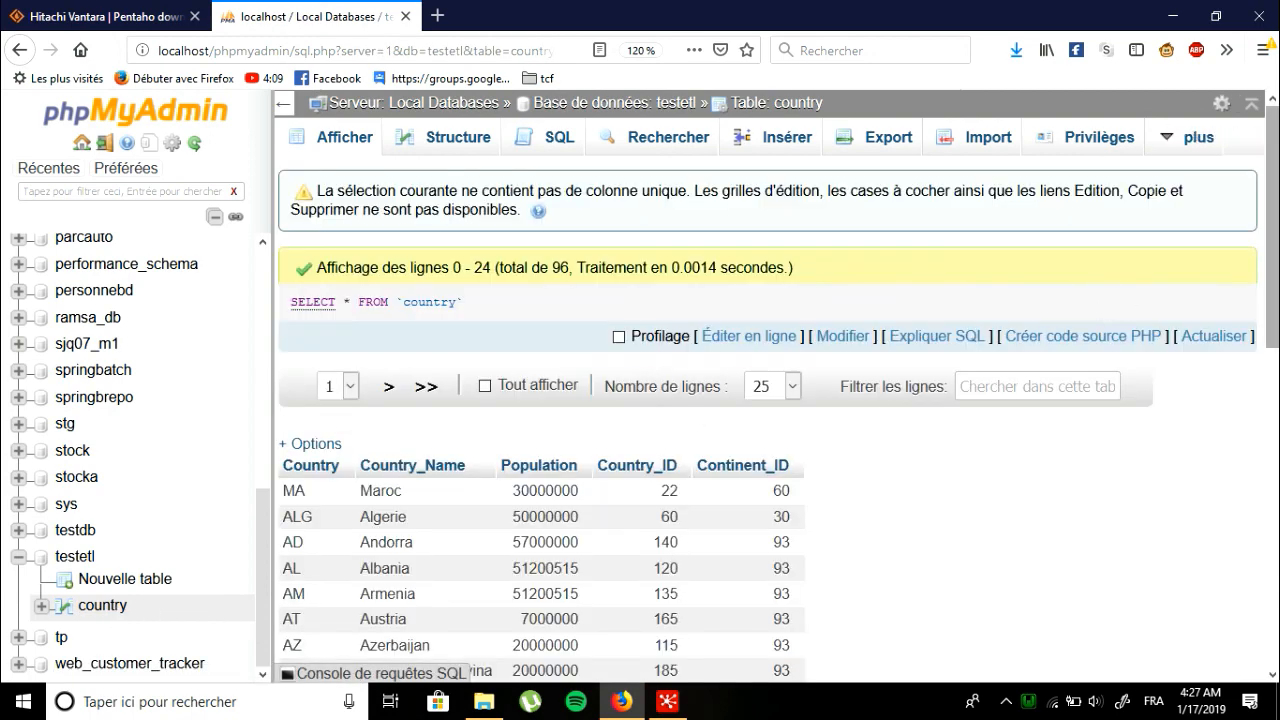
scroll(687, 420, "down", 3)
scroll(505, 245, "down", 1)
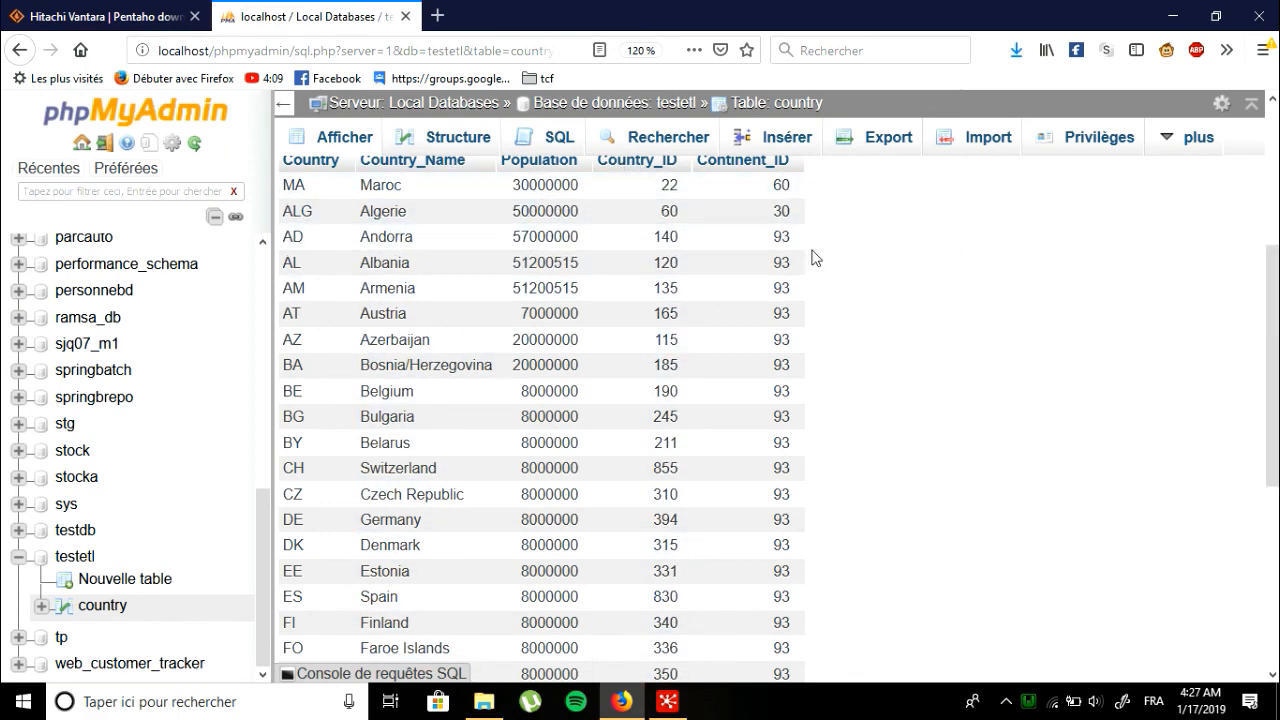
left_click_drag(1275, 290, 1277, 231)
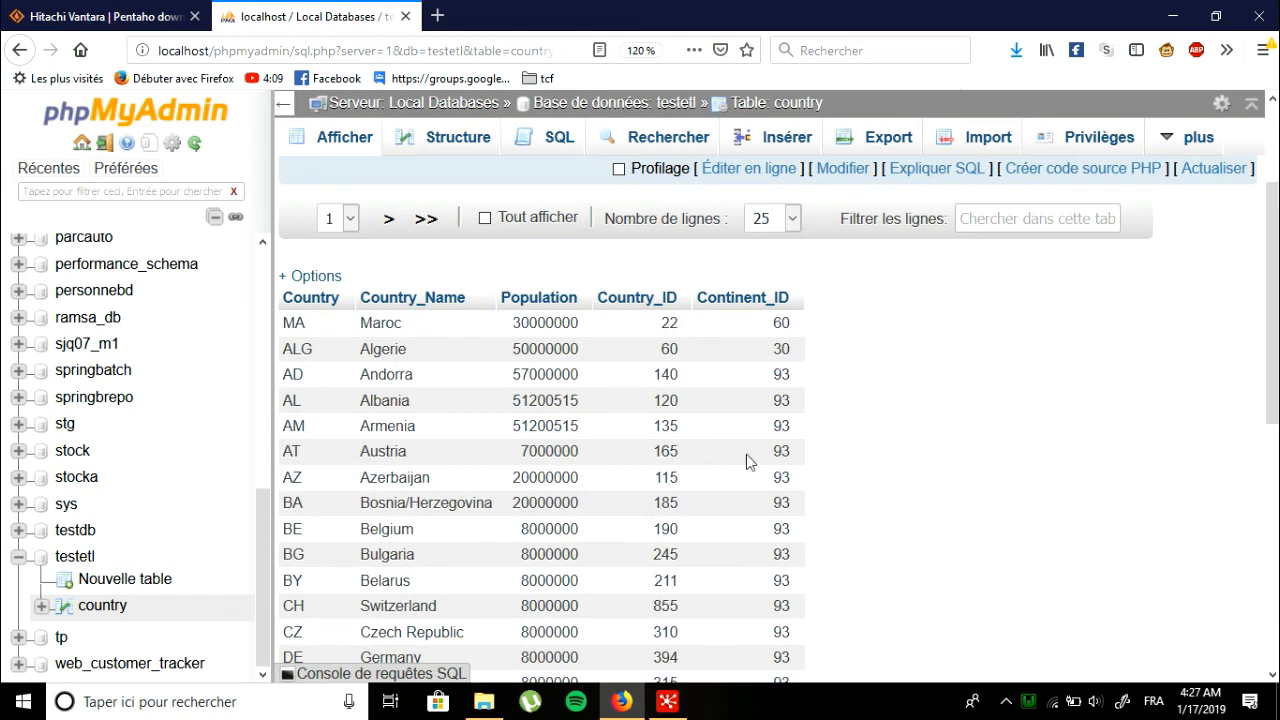
left_click(655, 710)
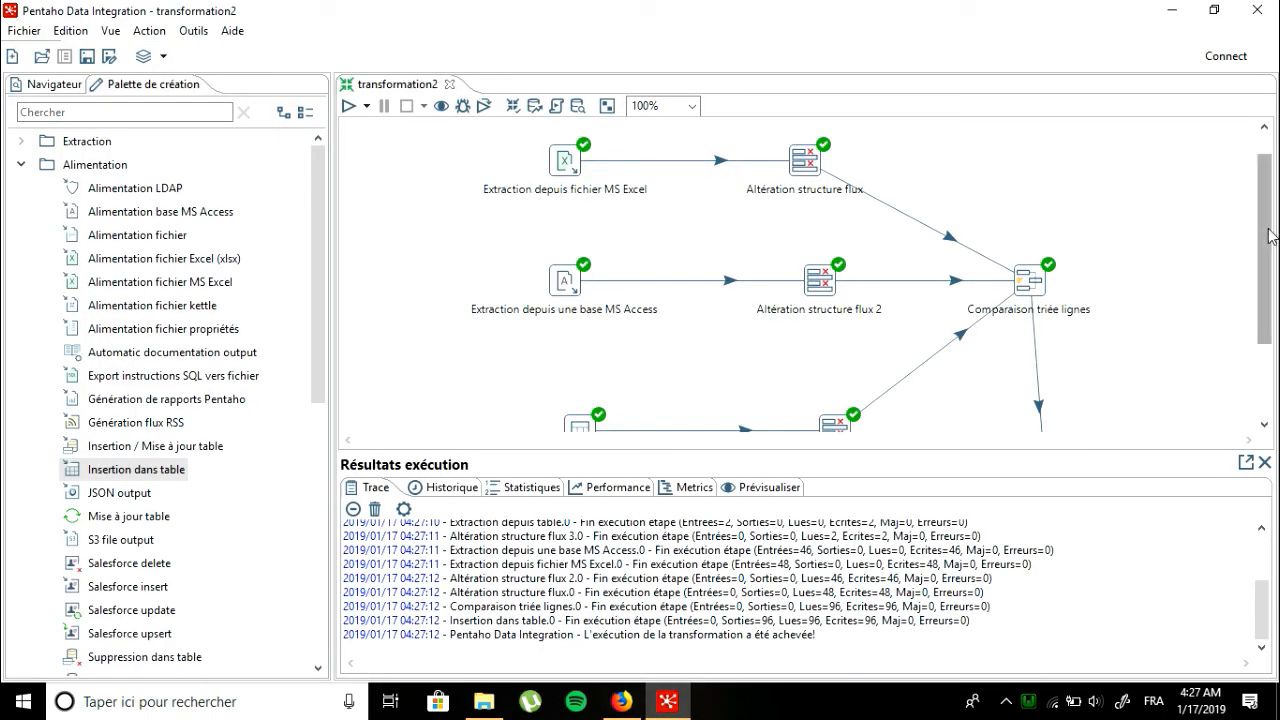
left_click_drag(1263, 240, 1252, 205)
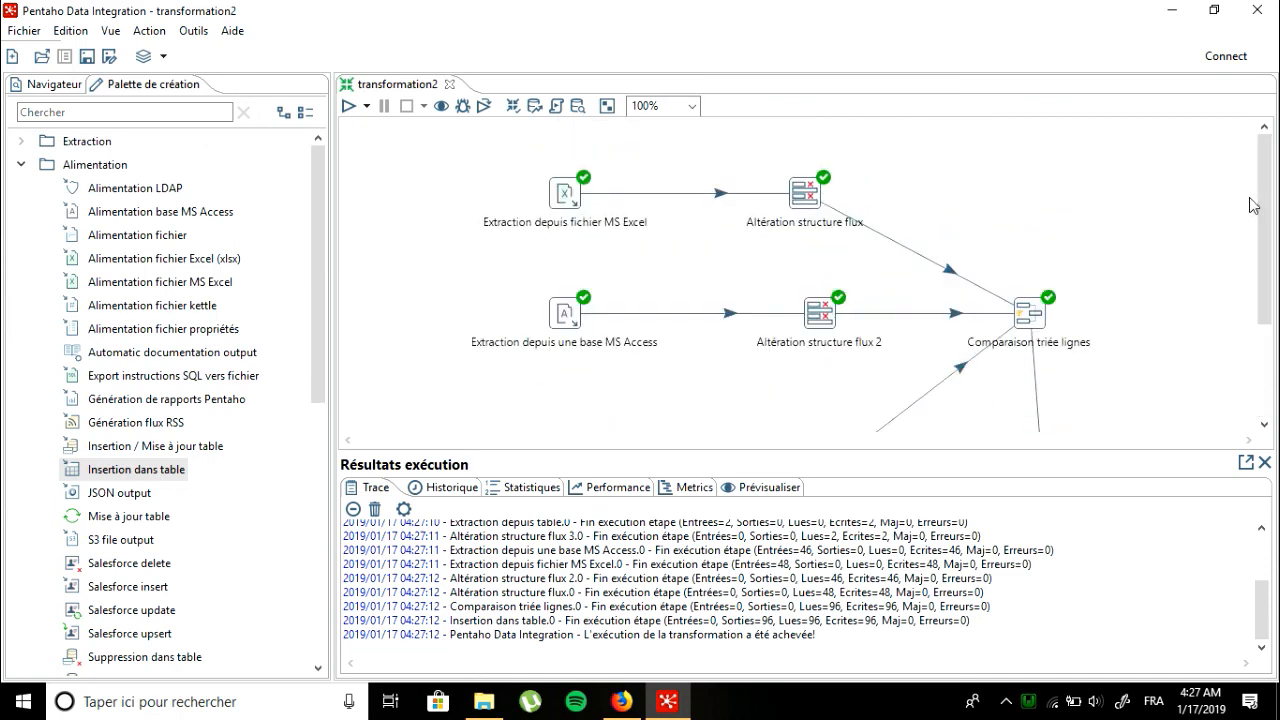
double_click(475, 177)
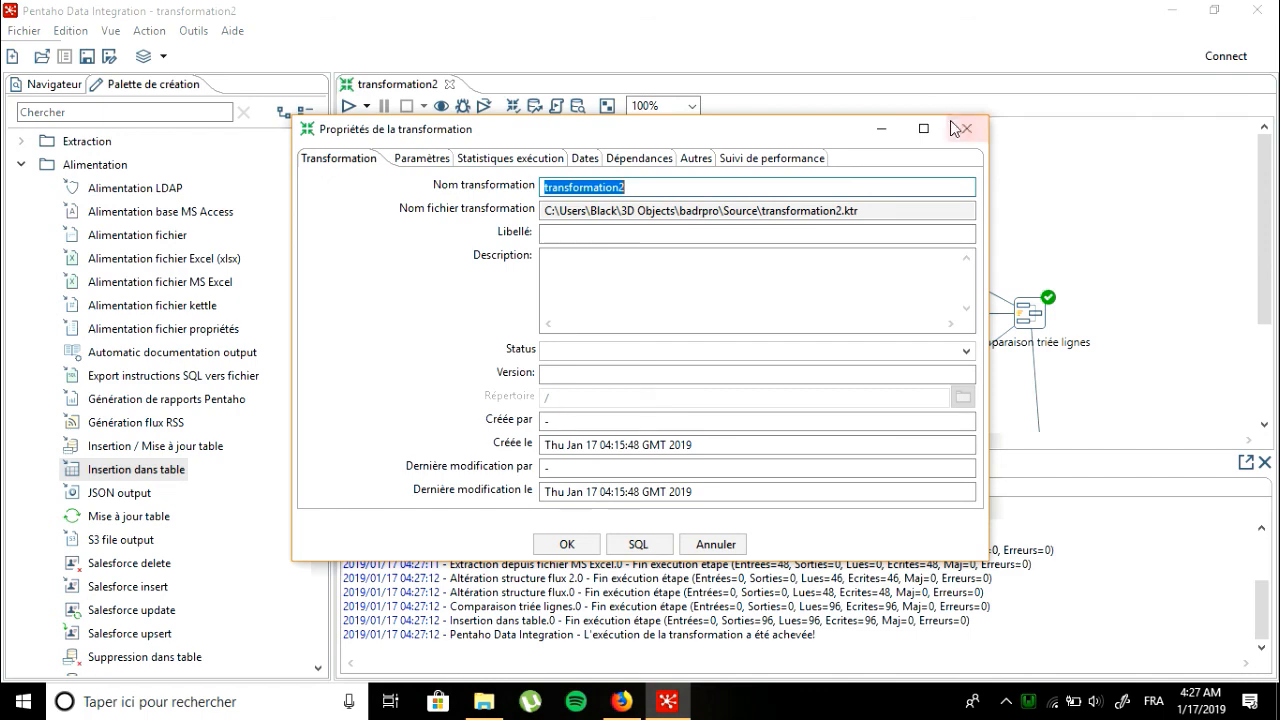
left_click(955, 128)
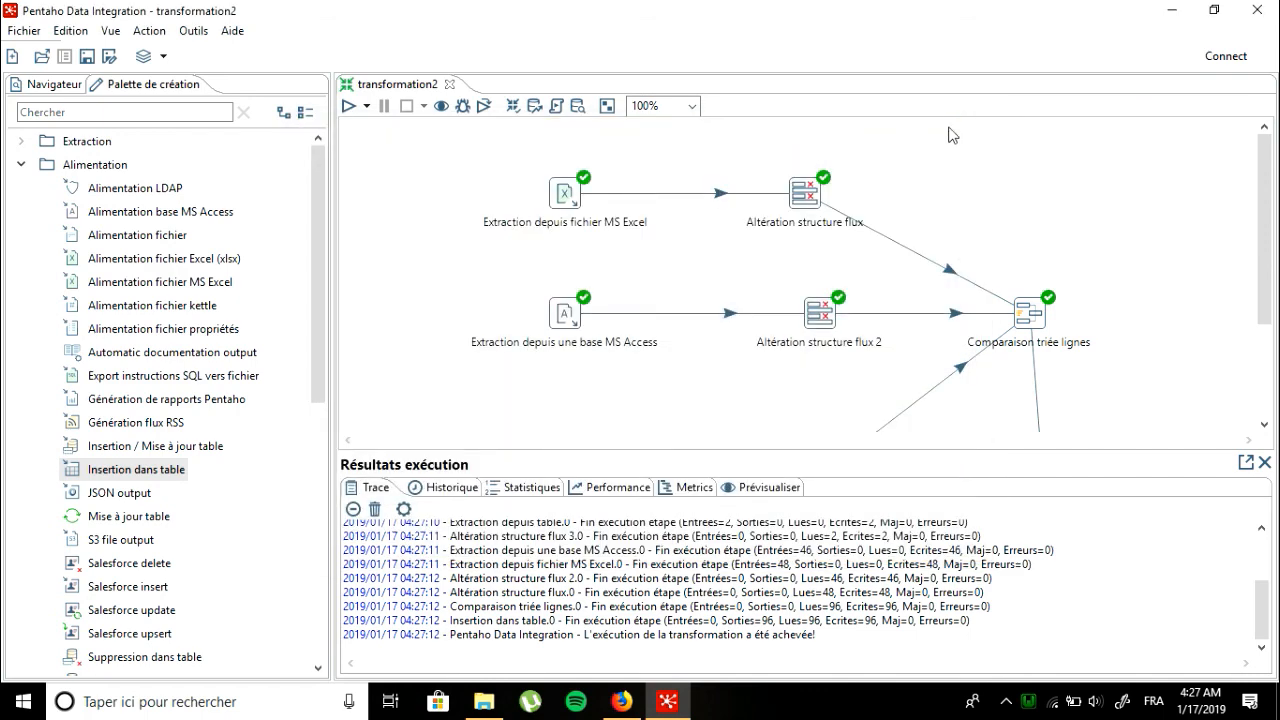